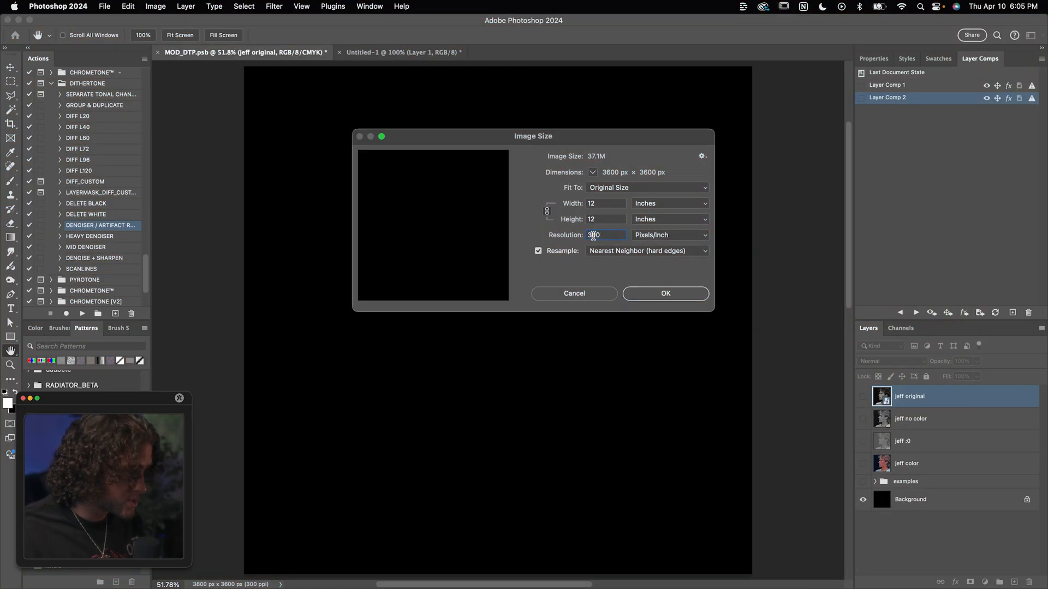
Confirm the 3600 px square image size and drop the black-and-white portrait onto the canvas as its own layer
{"action": "left_click", "coordinate": [666, 293]}
{"action": "left_click_drag", "start_coordinate": [808, 283], "coordinate": [545, 270]}
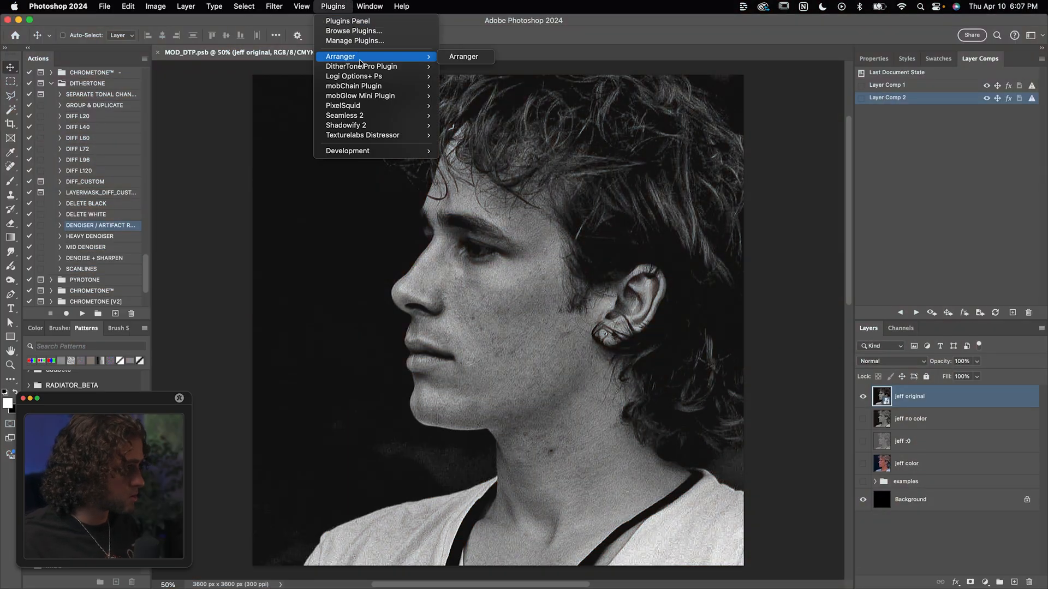
Launch the DitherTone Pro plugin panel and put the Layer 52 portrait into free transform at 100% scale
{"action": "left_click", "coordinate": [483, 66]}
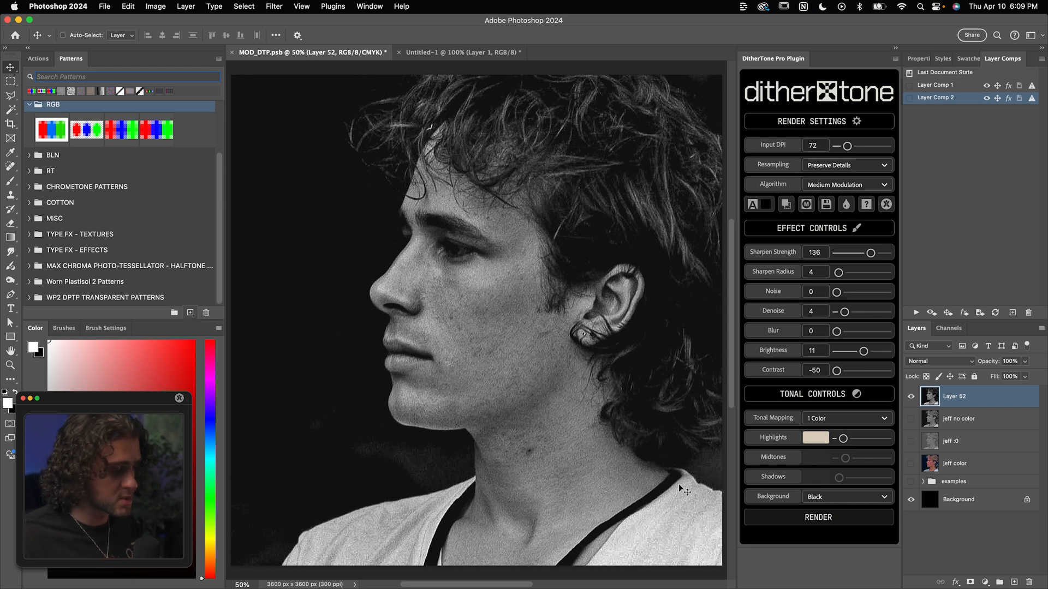
{"action": "key", "text": "ctrl+t"}
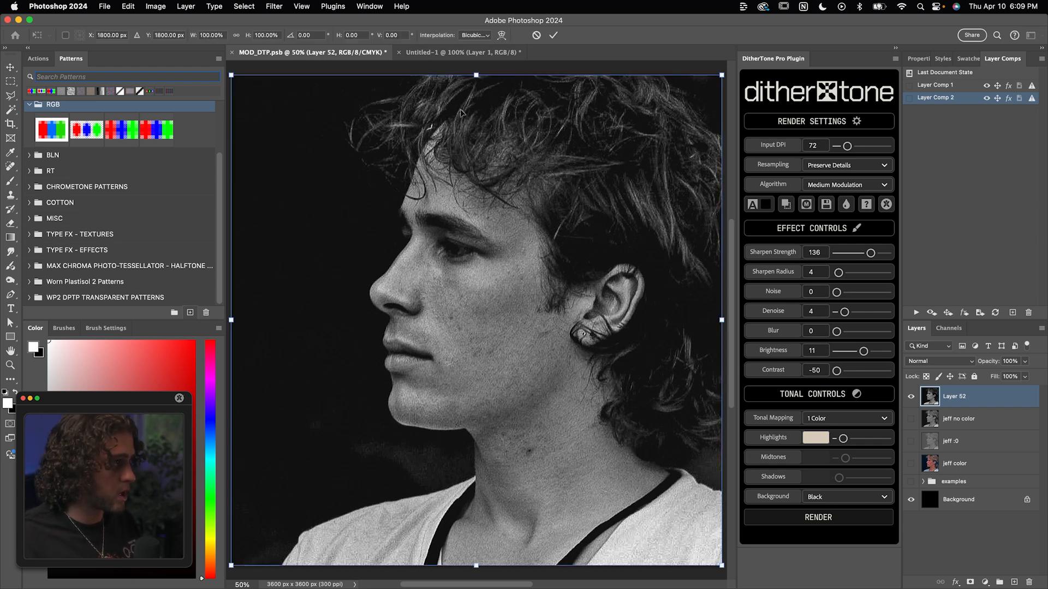
{"action": "key", "text": "Return"}
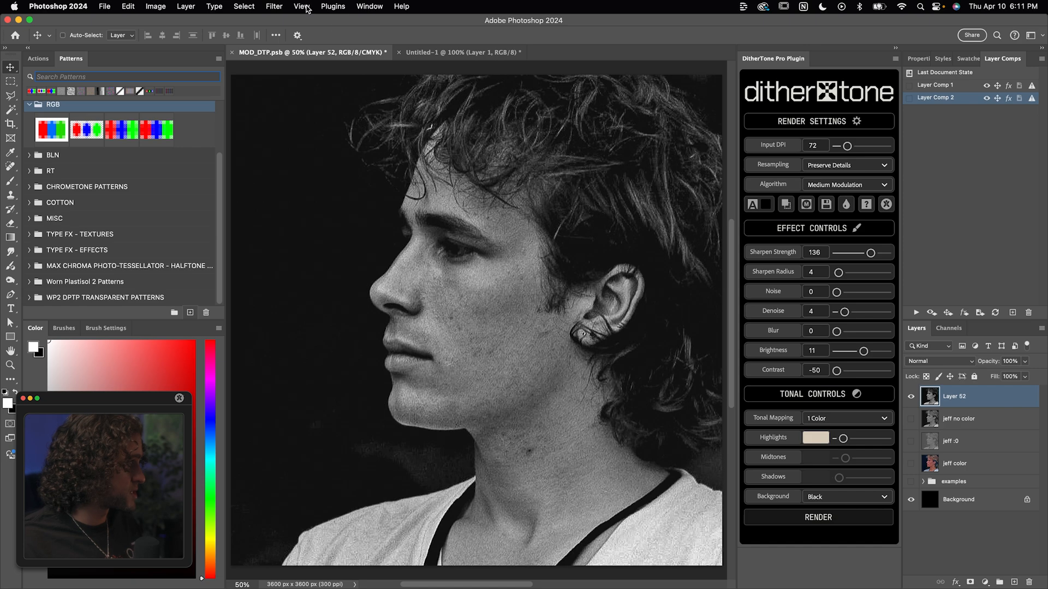
{"action": "left_click", "coordinate": [275, 6]}
Apply a Camera Raw Filter with Noise Reduction 100 and Detail 0 to smooth the portrait
{"action": "left_click", "coordinate": [302, 127]}
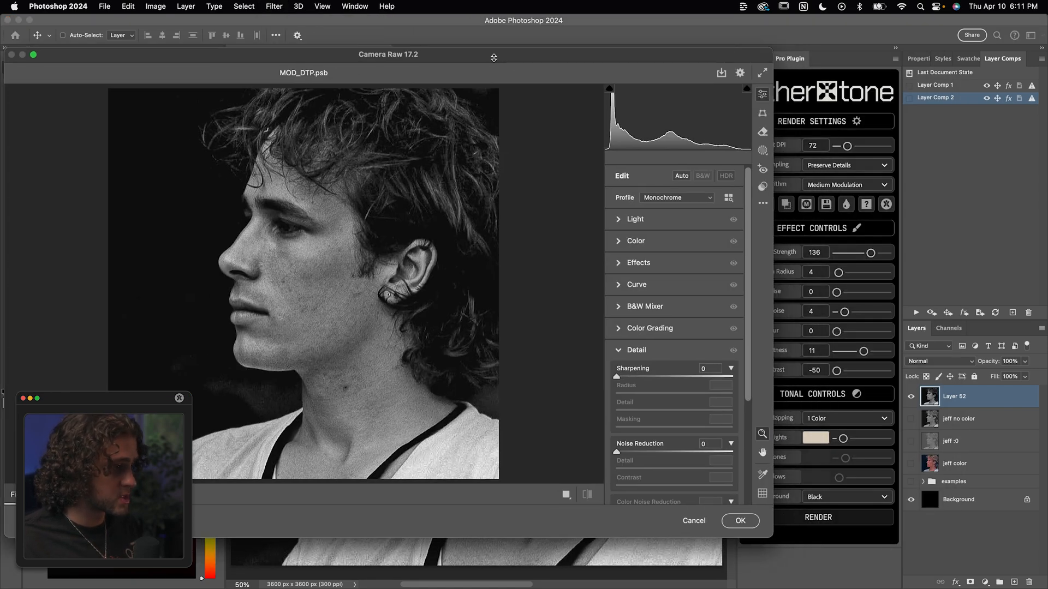
{"action": "scroll", "coordinate": [647, 344], "scroll_direction": "down", "scroll_amount": 3}
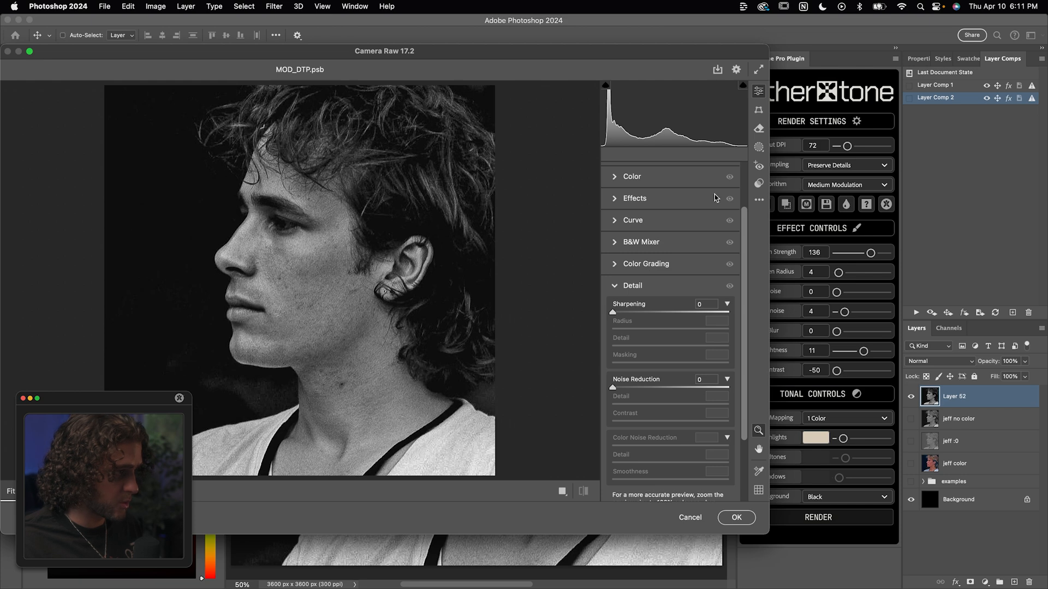
{"action": "left_click_drag", "start_coordinate": [614, 388], "coordinate": [728, 388]}
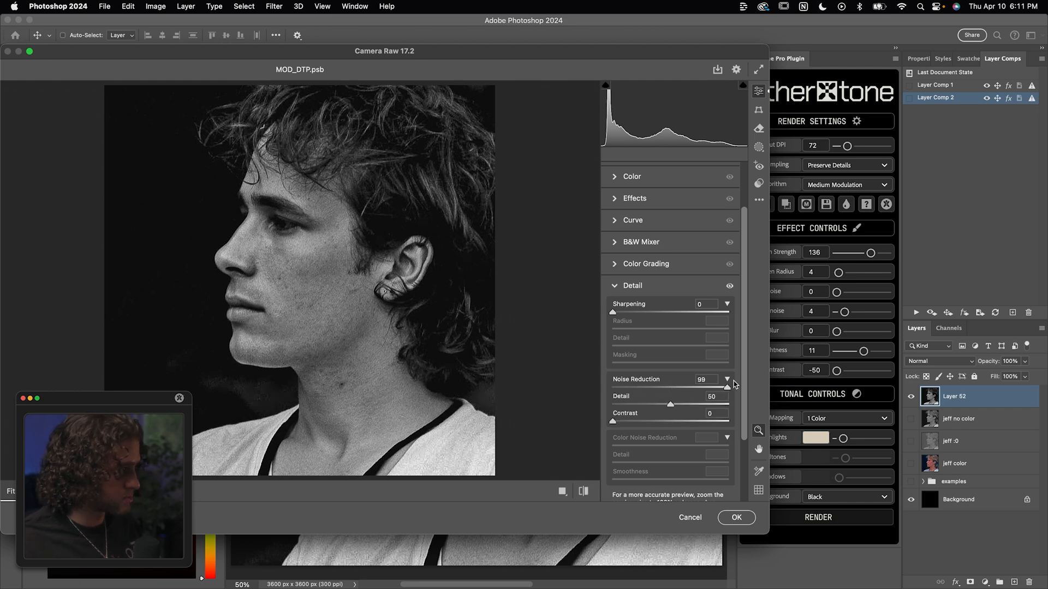
{"action": "left_click_drag", "start_coordinate": [669, 404], "coordinate": [612, 404]}
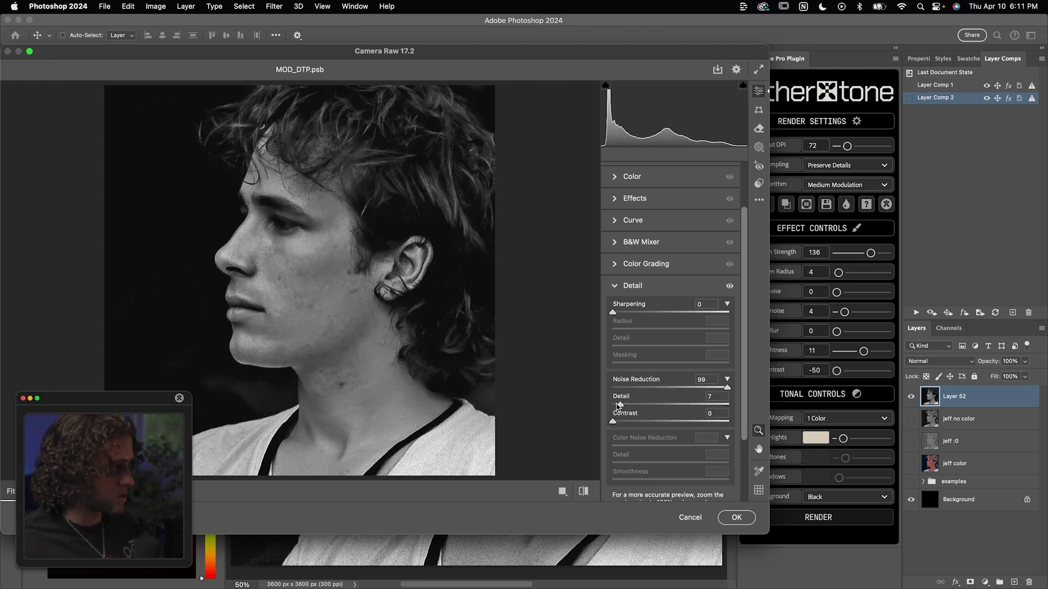
{"action": "left_click", "coordinate": [737, 517]}
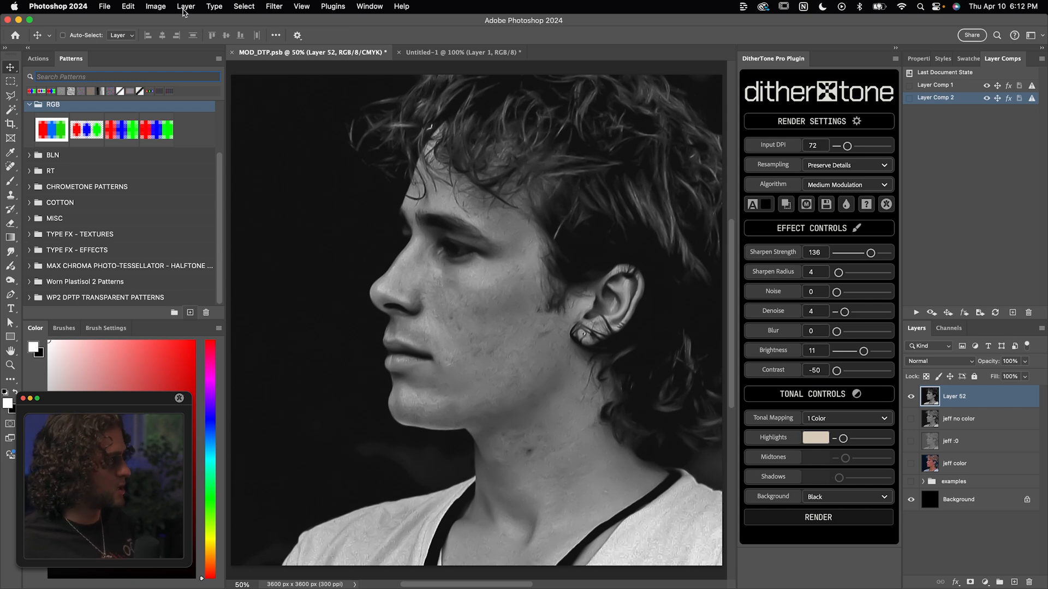
{"action": "left_click", "coordinate": [157, 7]}
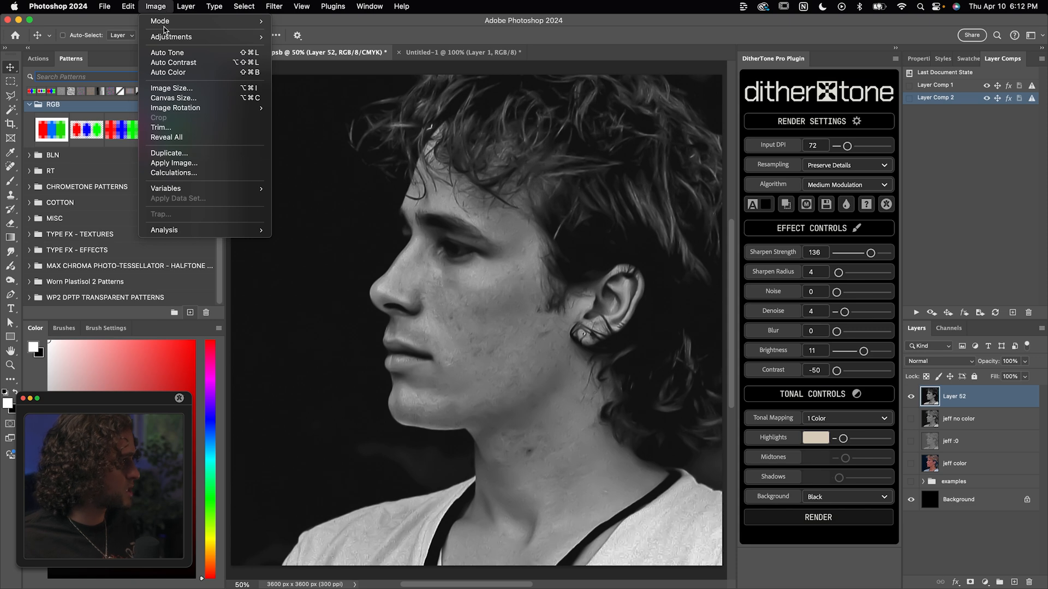
{"action": "left_click", "coordinate": [328, 36]}
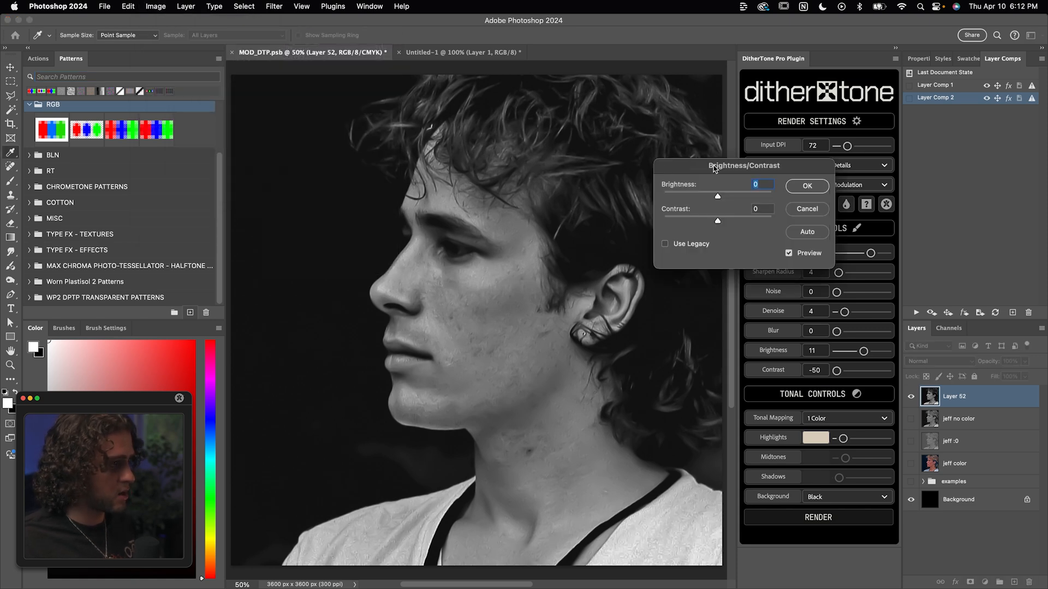
{"action": "left_click_drag", "start_coordinate": [715, 167], "coordinate": [640, 116]}
{"action": "left_click_drag", "start_coordinate": [642, 171], "coordinate": [565, 173]}
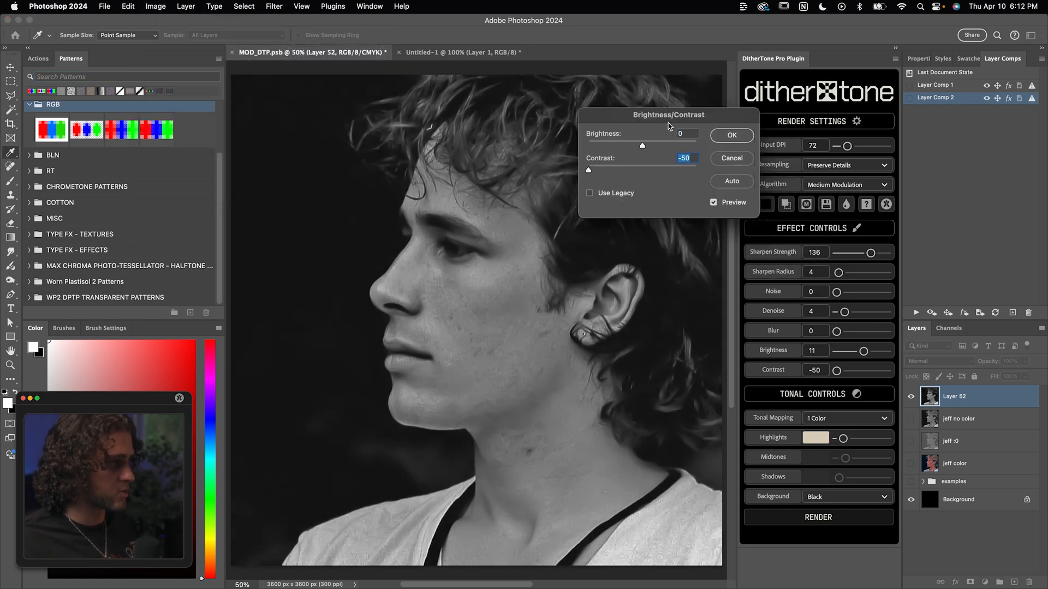
{"action": "left_click_drag", "start_coordinate": [672, 116], "coordinate": [636, 98]}
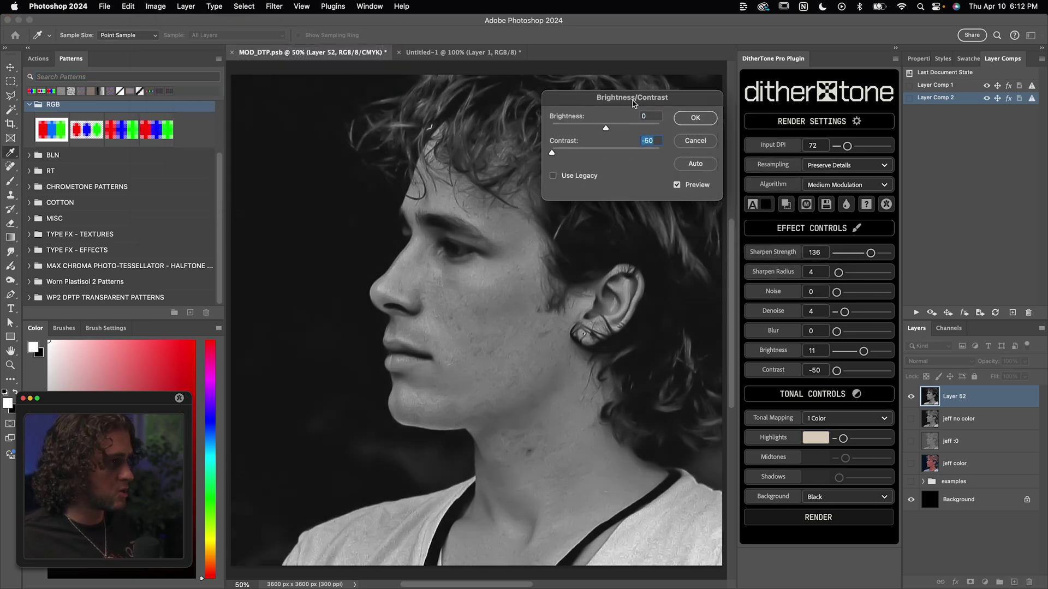
{"action": "left_click", "coordinate": [576, 177]}
{"action": "left_click_drag", "start_coordinate": [606, 153], "coordinate": [568, 155]}
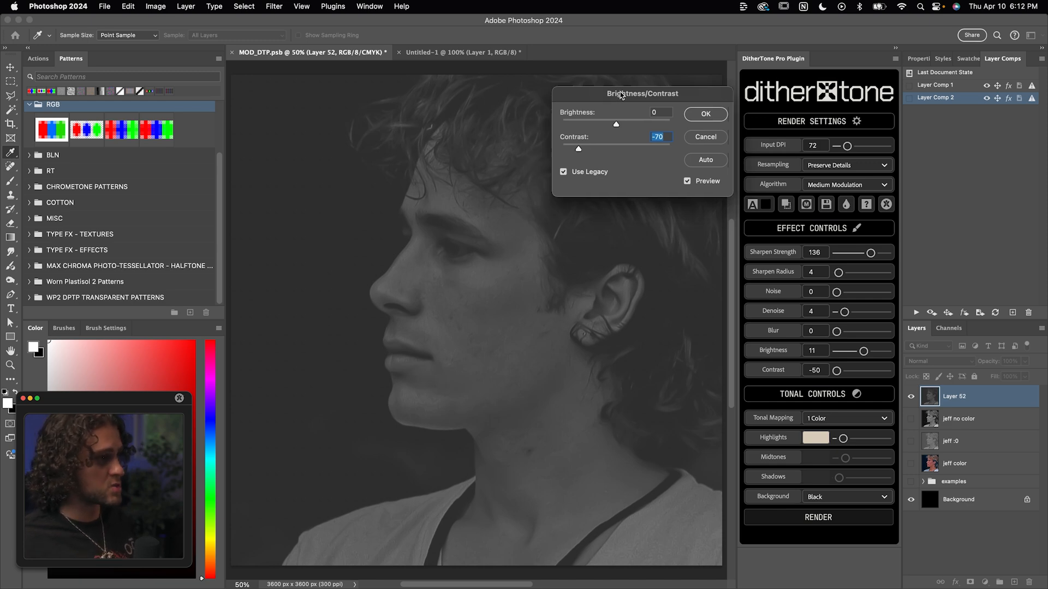
{"action": "left_click_drag", "start_coordinate": [624, 95], "coordinate": [602, 93]}
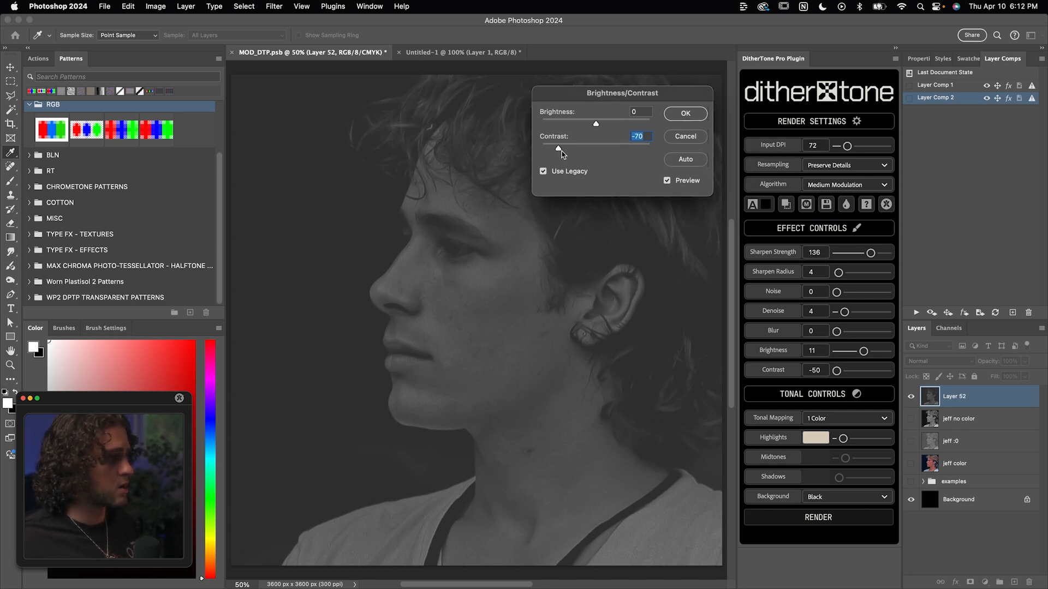
{"action": "left_click_drag", "start_coordinate": [559, 149], "coordinate": [590, 147]}
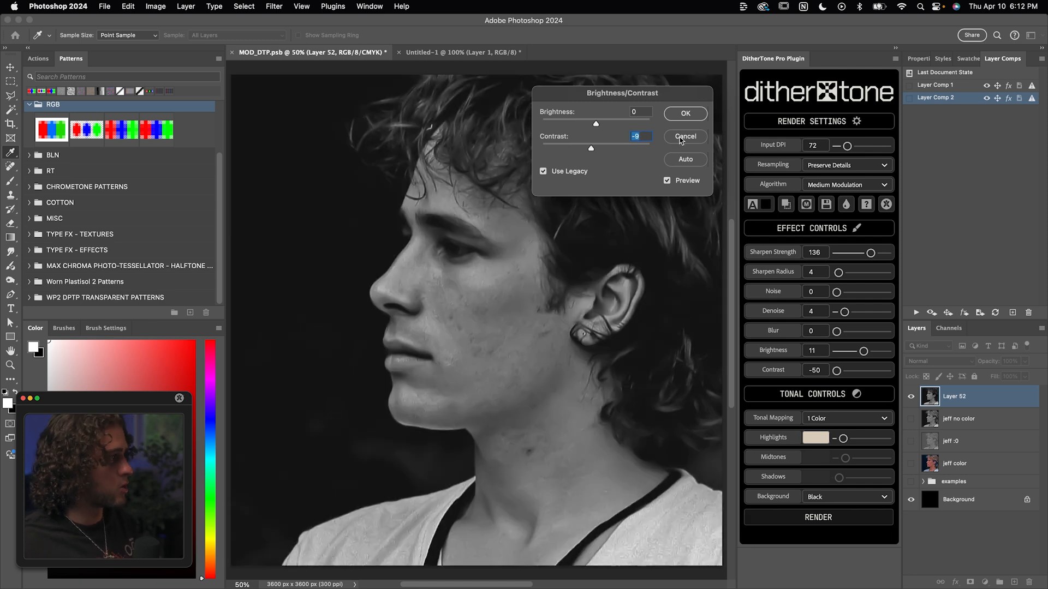
{"action": "left_click", "coordinate": [680, 138]}
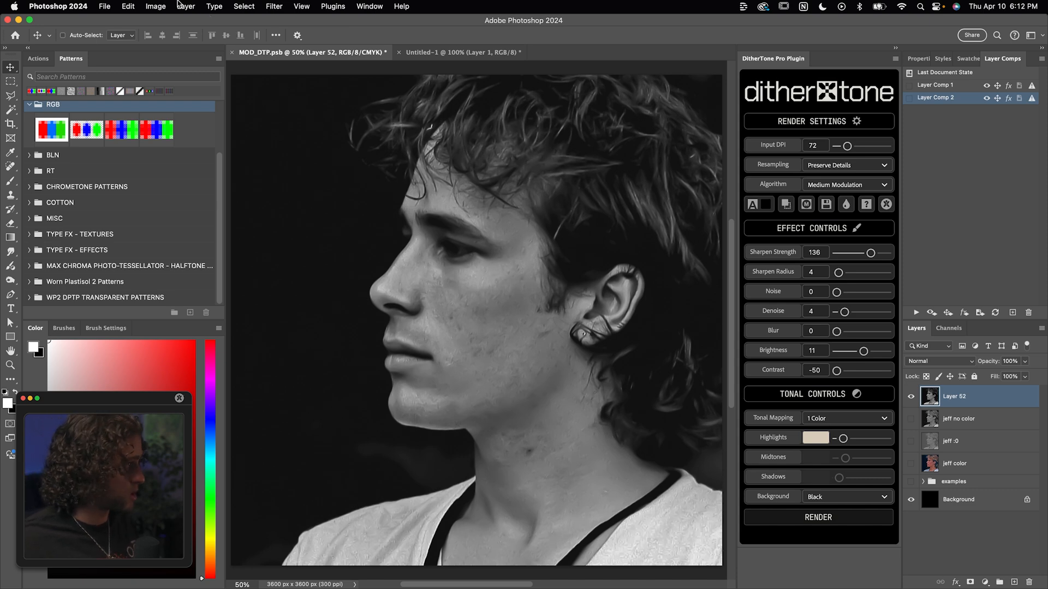
{"action": "left_click", "coordinate": [155, 6]}
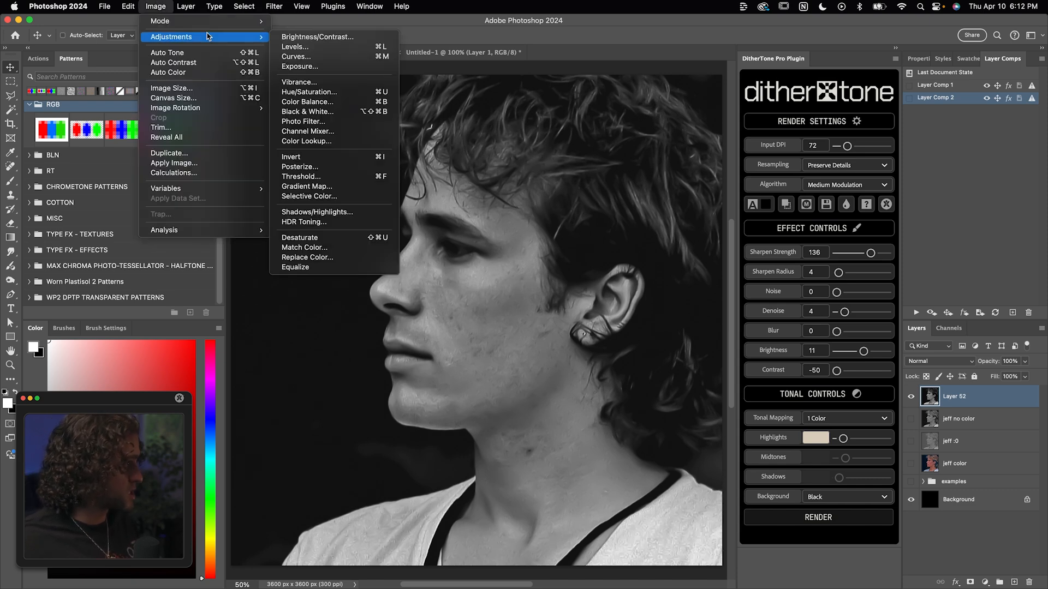
{"action": "mouse_move", "coordinate": [171, 36]}
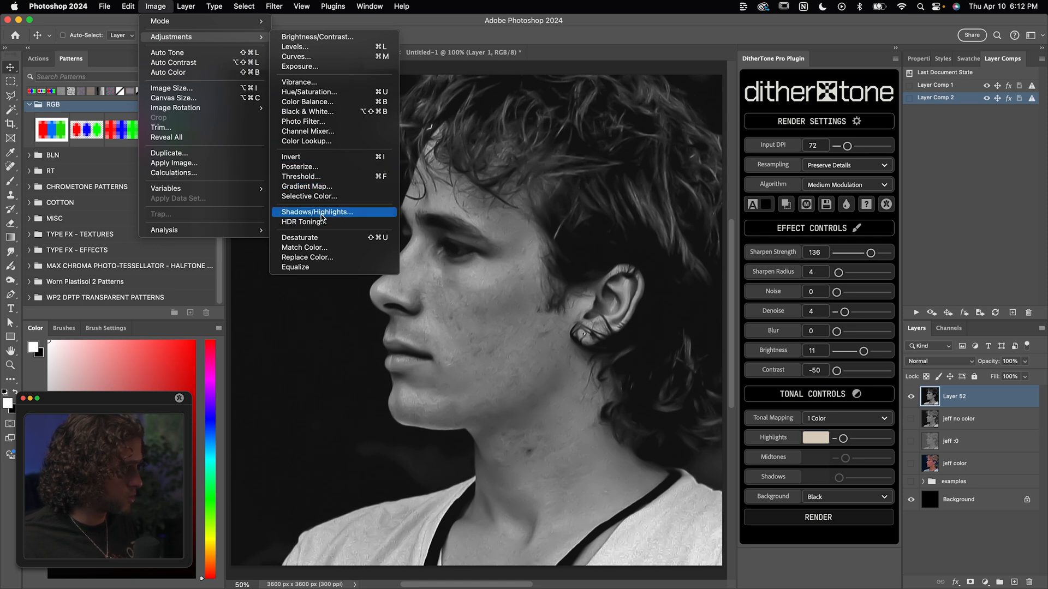
Apply Shadows/Highlights with Shadows 30% and Highlights 10% to the portrait
{"action": "left_click", "coordinate": [321, 213]}
{"action": "left_click_drag", "start_coordinate": [792, 130], "coordinate": [607, 97]}
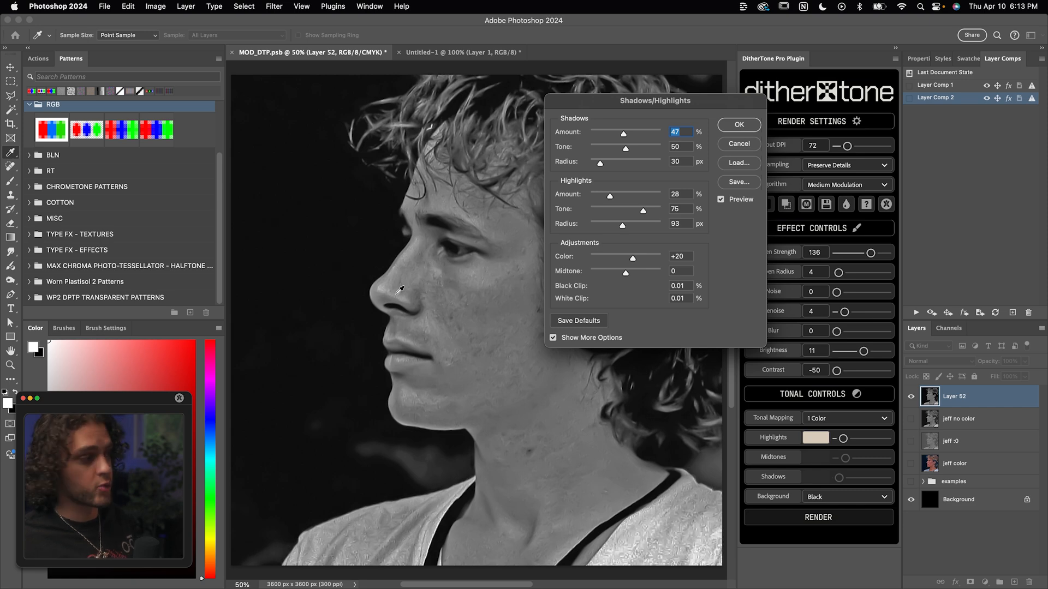
{"action": "left_click", "coordinate": [584, 337]}
{"action": "left_click_drag", "start_coordinate": [593, 100], "coordinate": [608, 133]}
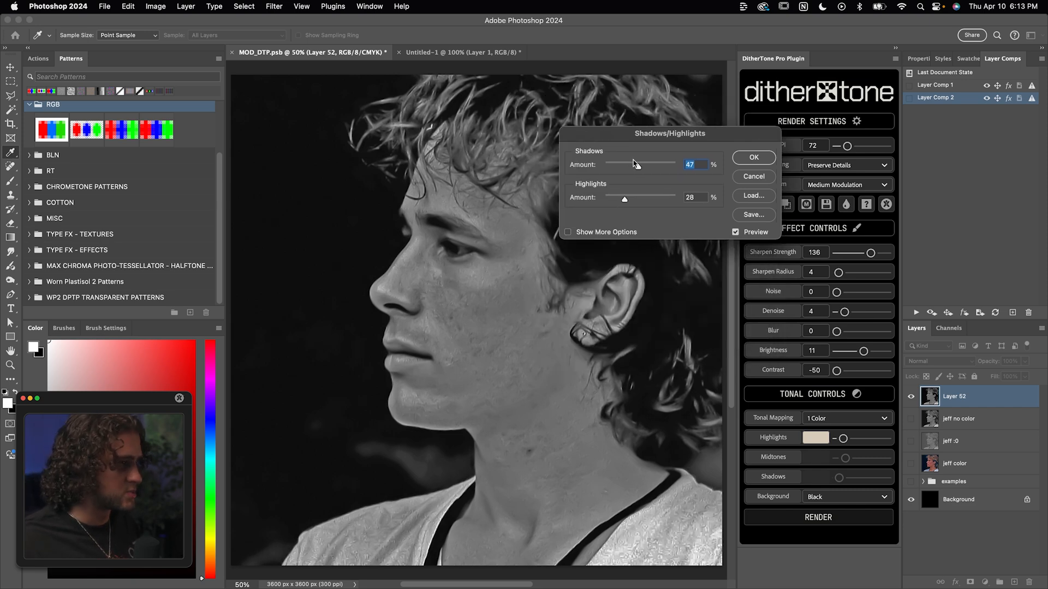
{"action": "mouse_move", "coordinate": [638, 167]}
{"action": "left_mouse_down"}
{"action": "mouse_move", "coordinate": [610, 168]}
{"action": "mouse_move", "coordinate": [634, 166]}
{"action": "left_mouse_up"}
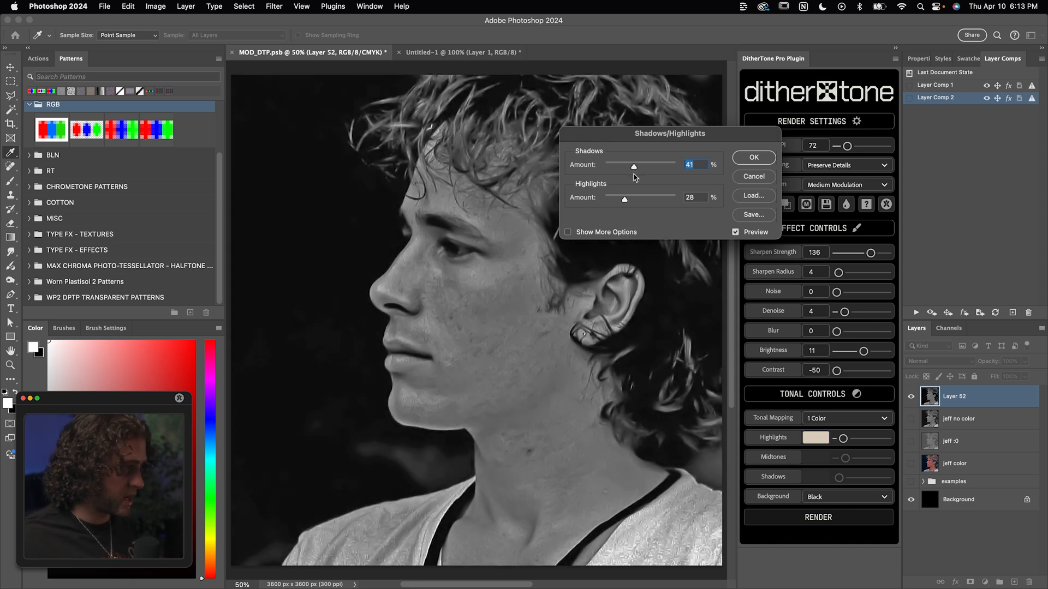
{"action": "left_click_drag", "start_coordinate": [634, 167], "coordinate": [610, 200]}
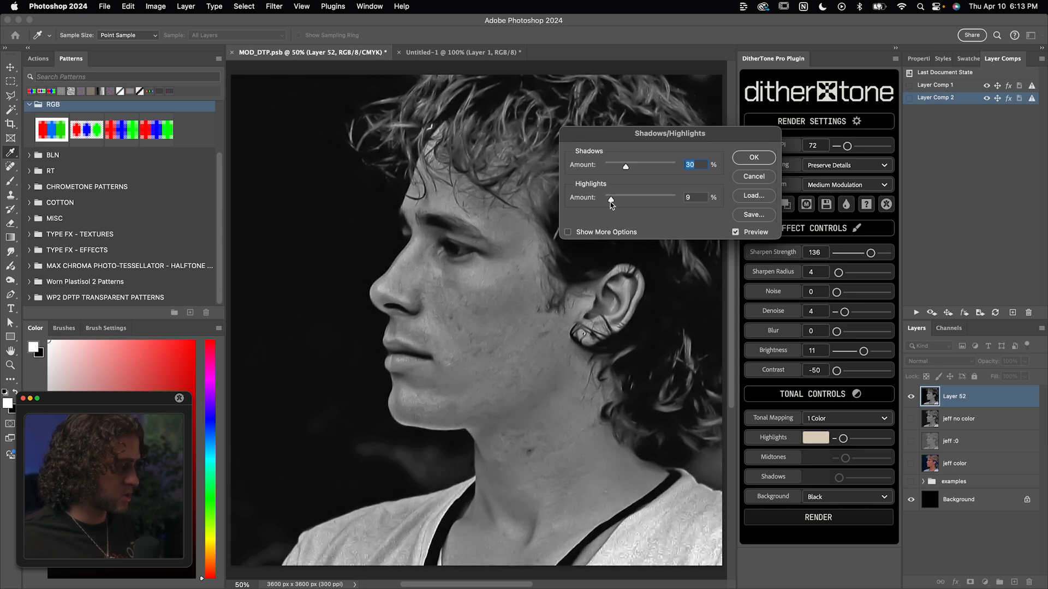
{"action": "left_click_drag", "start_coordinate": [609, 200], "coordinate": [611, 200]}
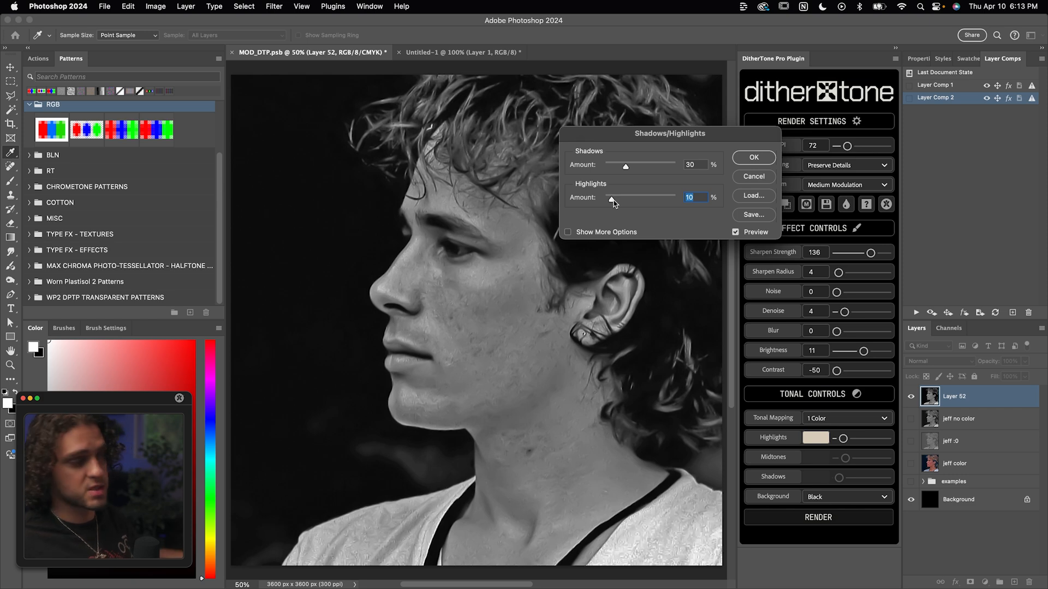
{"action": "left_click", "coordinate": [751, 158]}
Flatten contrast with legacy Brightness/Contrast at negative contrast, then render a Floyd Steinberg dither
{"action": "left_click", "coordinate": [156, 6]}
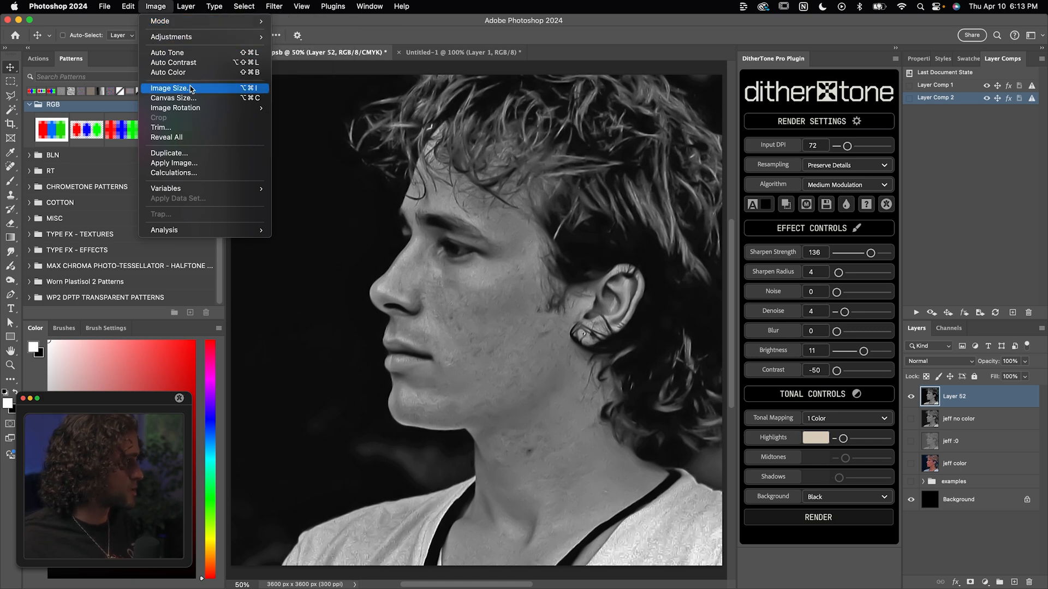
{"action": "mouse_move", "coordinate": [171, 37]}
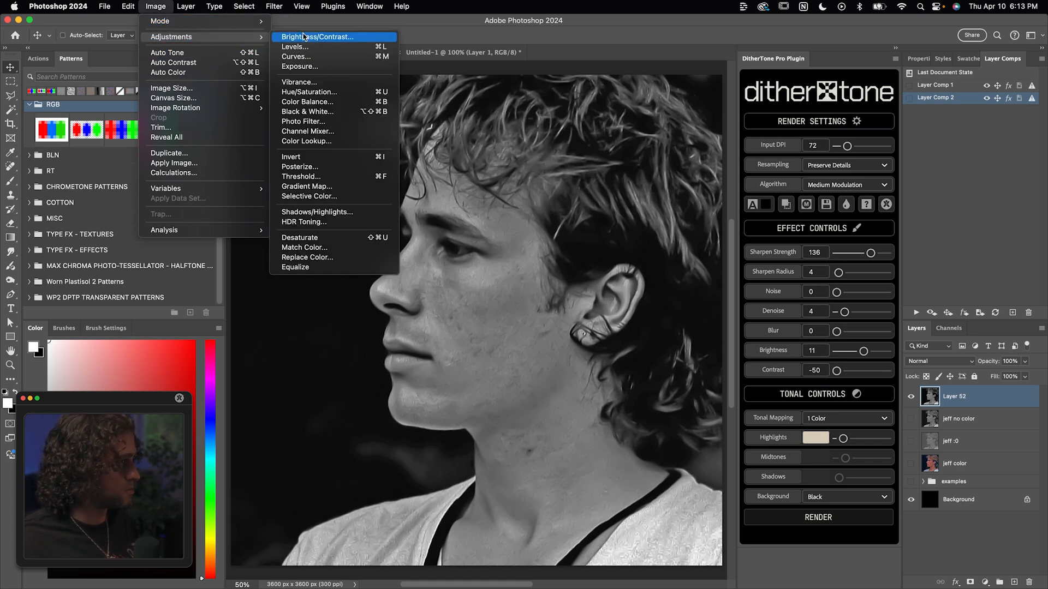
{"action": "left_click", "coordinate": [300, 33]}
{"action": "left_click_drag", "start_coordinate": [589, 94], "coordinate": [588, 120]}
{"action": "left_click", "coordinate": [562, 201]}
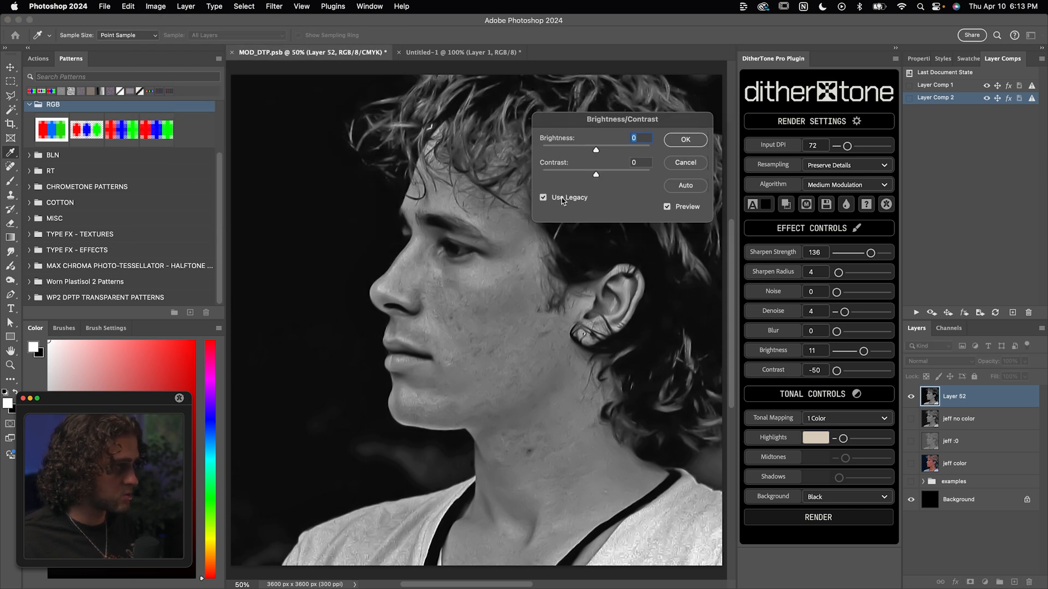
{"action": "left_click_drag", "start_coordinate": [597, 174], "coordinate": [570, 176]}
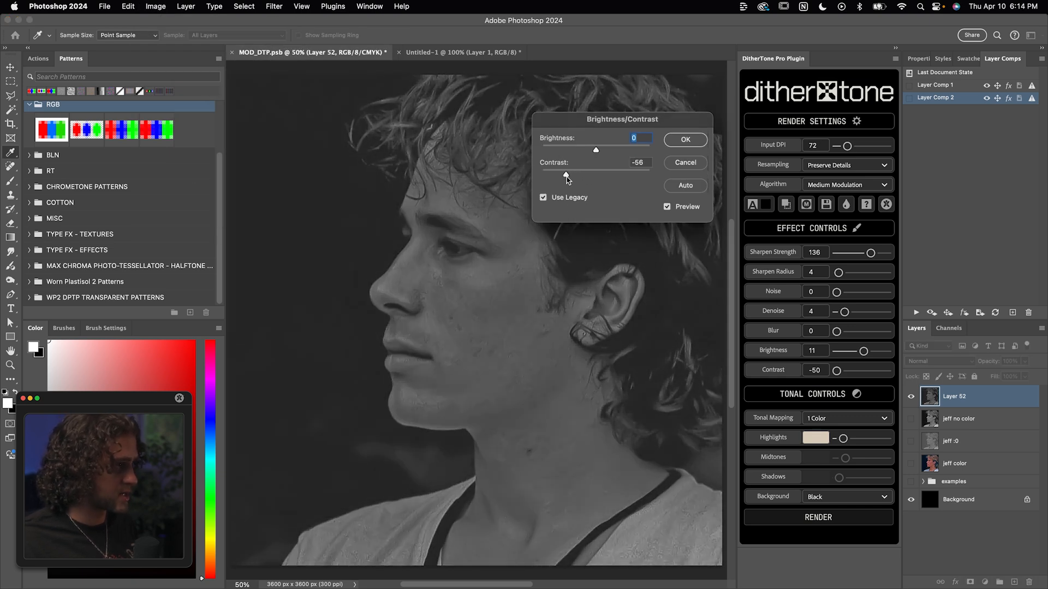
{"action": "key", "text": "Return"}
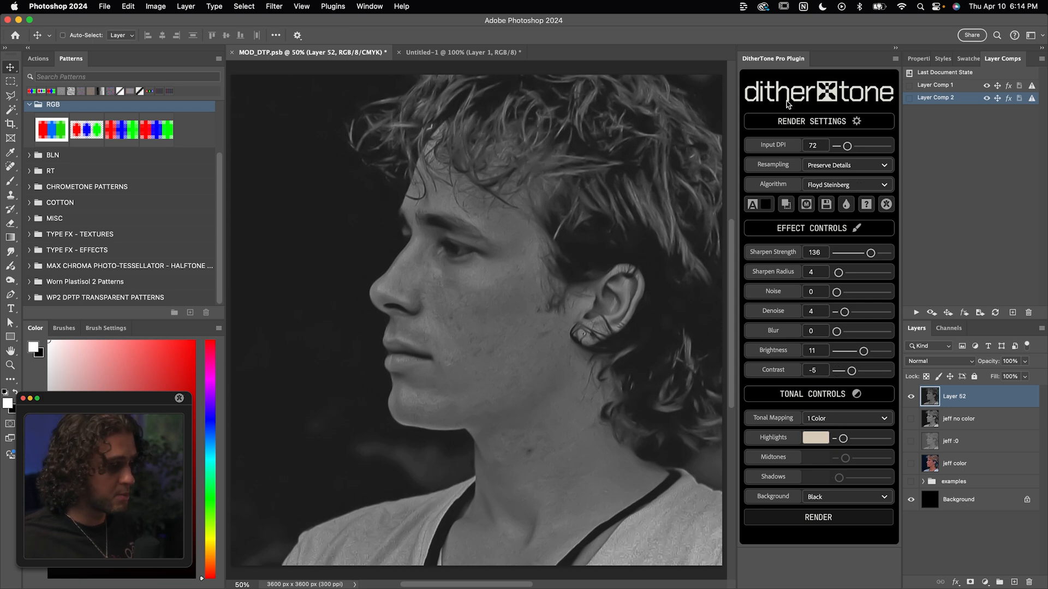
{"action": "left_click", "coordinate": [826, 518]}
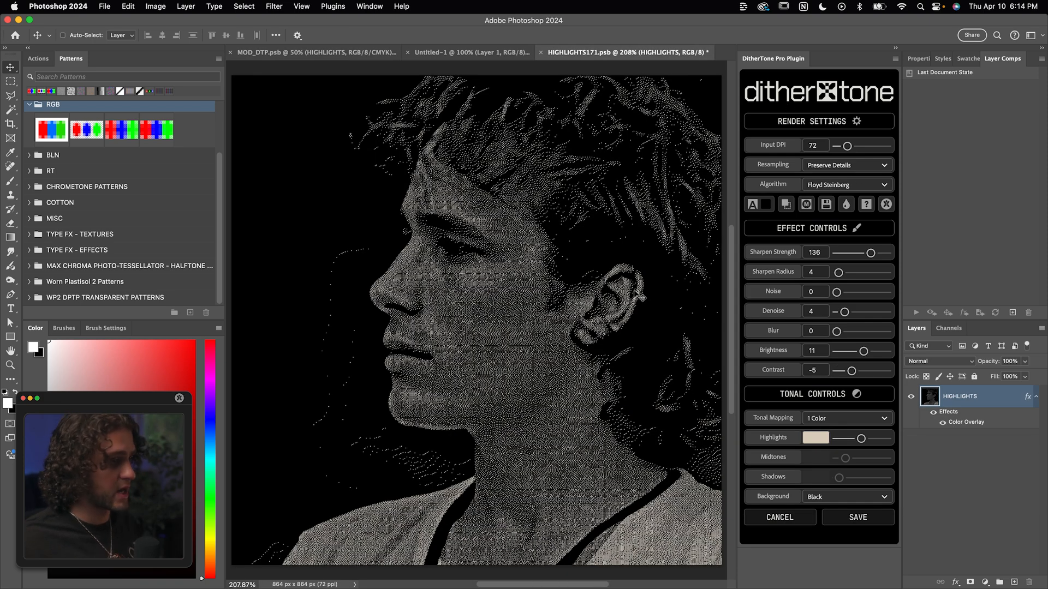
Try the Medium, Row and Heavy Modulation dither algorithms on the portrait preview
{"action": "left_click", "coordinate": [852, 184]}
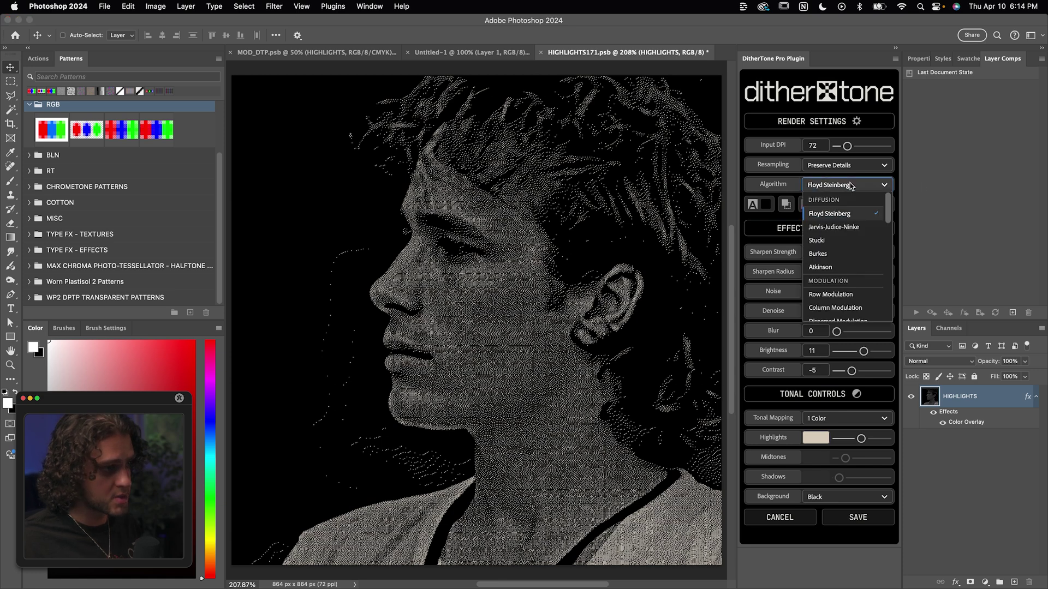
{"action": "scroll", "coordinate": [841, 261], "scroll_direction": "down", "scroll_amount": 3}
{"action": "left_click", "coordinate": [841, 274]}
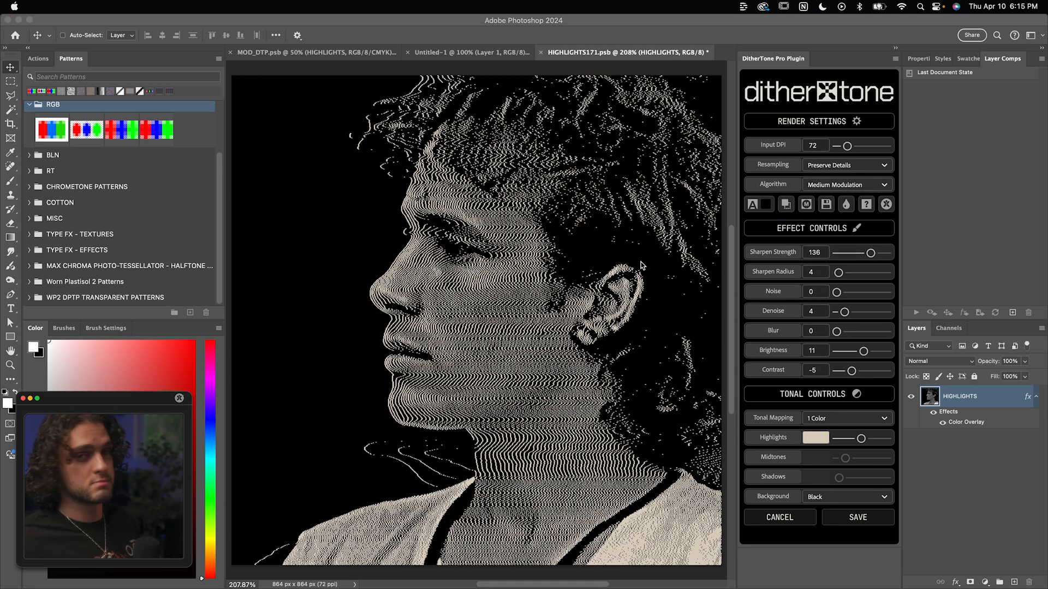
{"action": "left_click", "coordinate": [847, 184]}
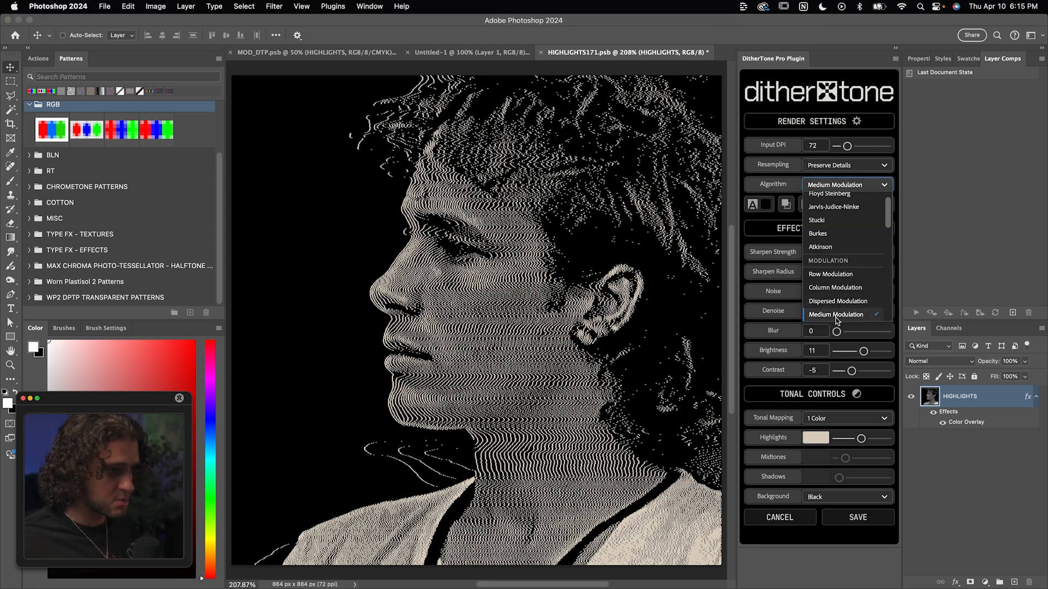
{"action": "scroll", "coordinate": [836, 312], "scroll_direction": "down", "scroll_amount": 3}
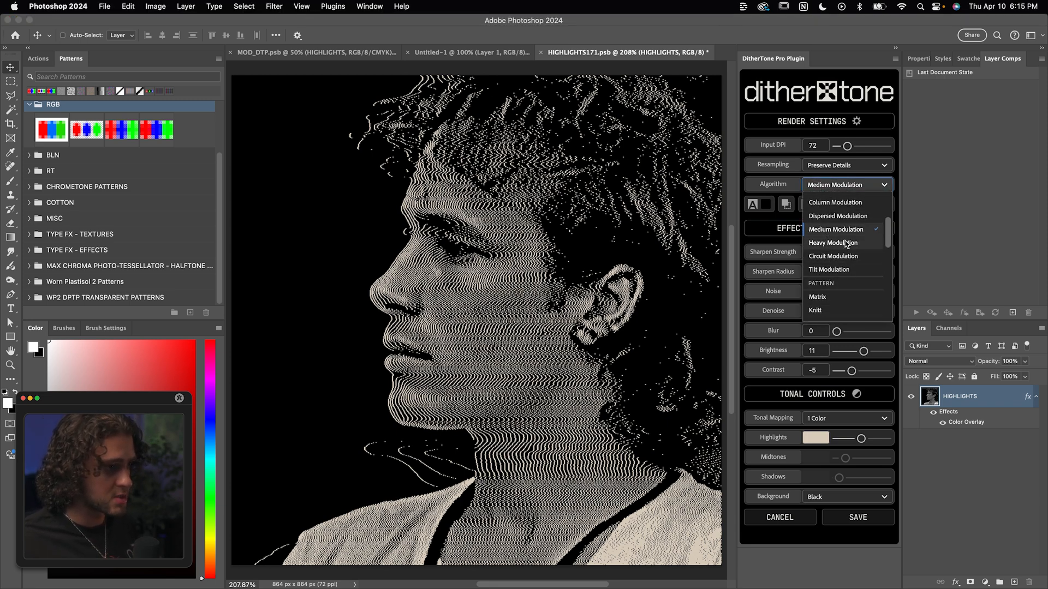
{"action": "scroll", "coordinate": [844, 237], "scroll_direction": "up", "scroll_amount": 3}
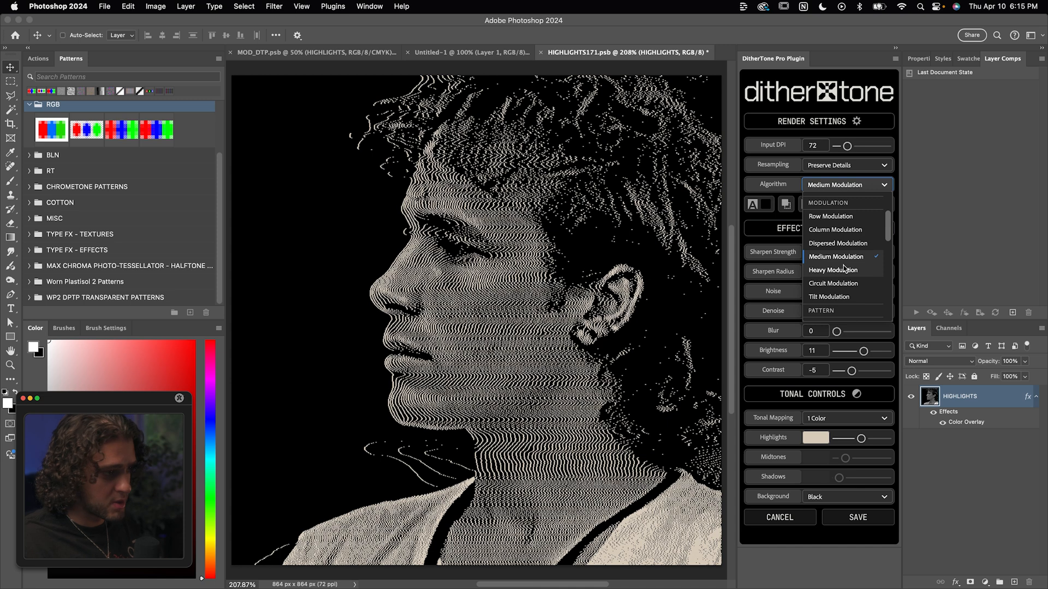
{"action": "left_click", "coordinate": [830, 216]}
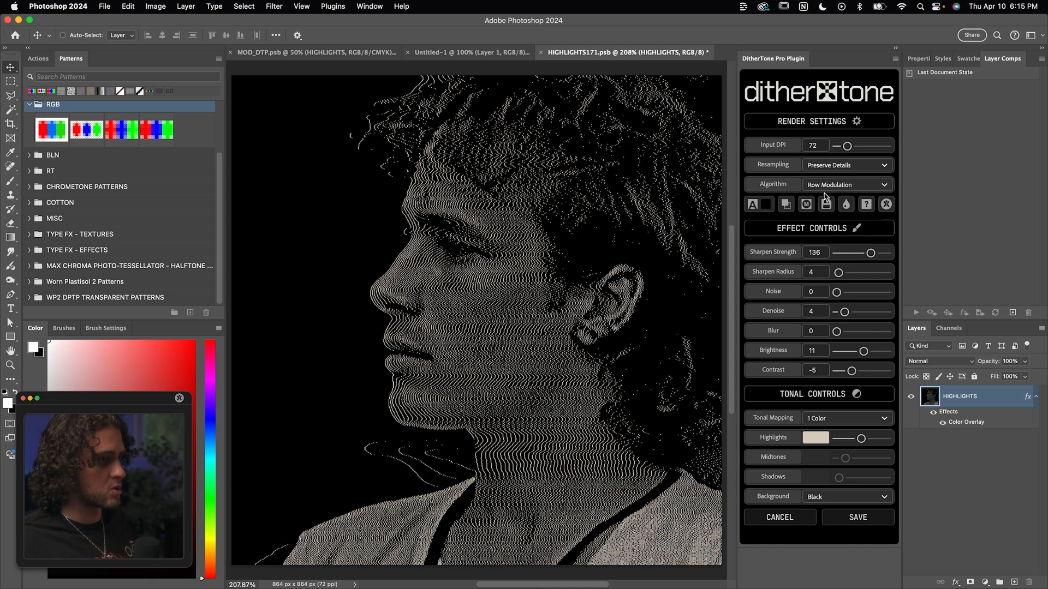
{"action": "left_click", "coordinate": [847, 185]}
{"action": "key", "text": "Escape"}
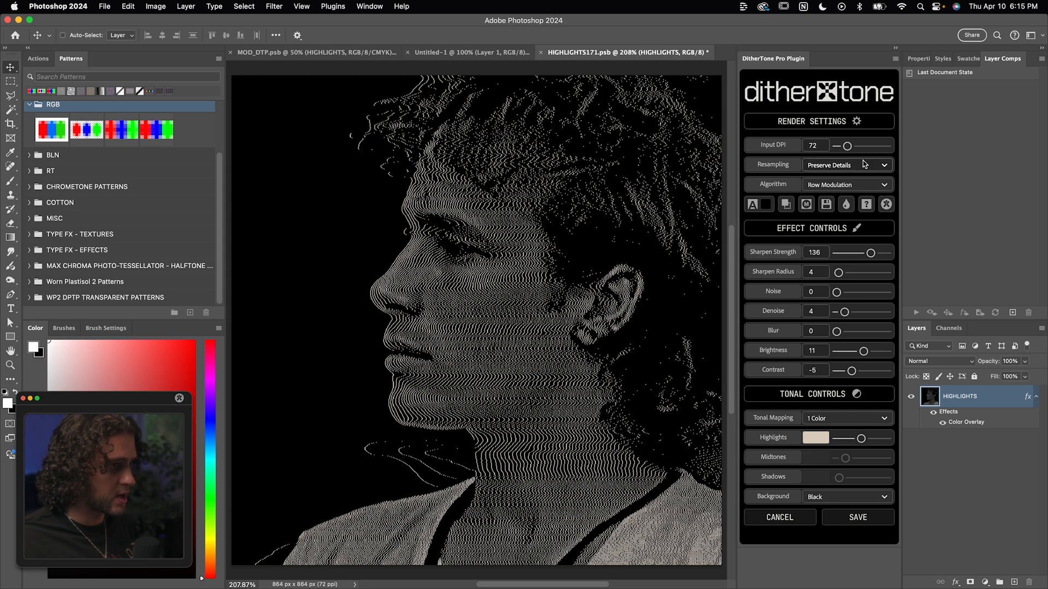
{"action": "key", "text": "Up"}
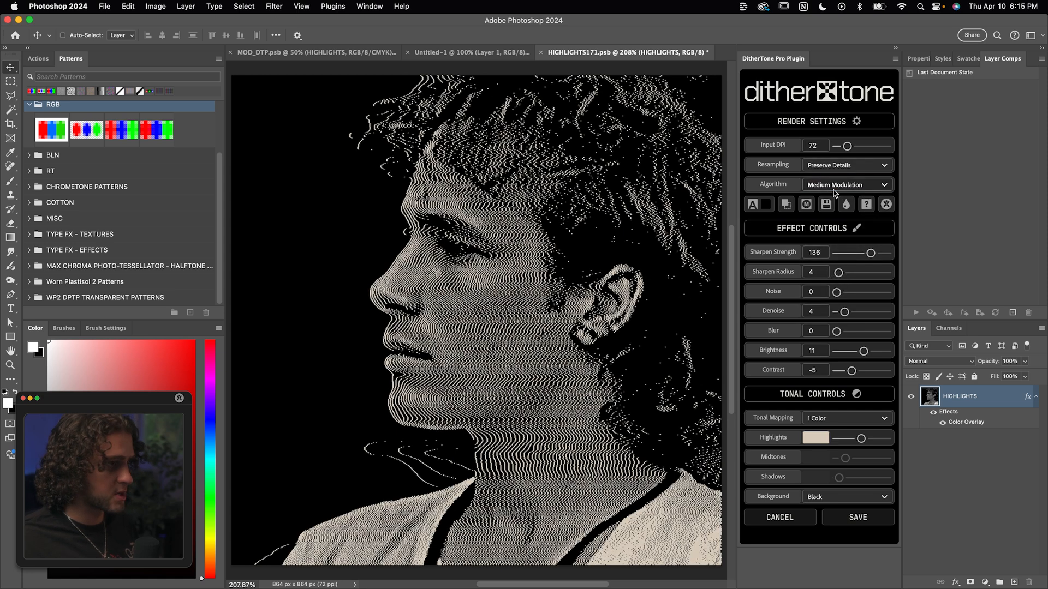
{"action": "key", "text": "space"}
{"action": "key", "text": "Down"}
{"action": "key", "text": "Return"}
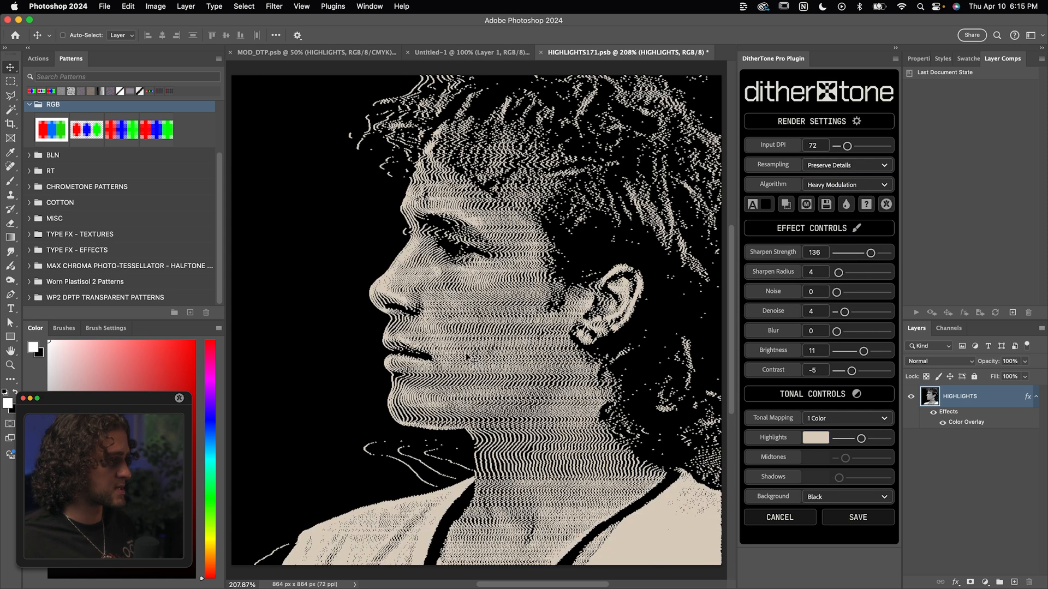
Flip the dither between Row Modulation and Heavy Modulation to compare the line styles
{"action": "left_click", "coordinate": [837, 186]}
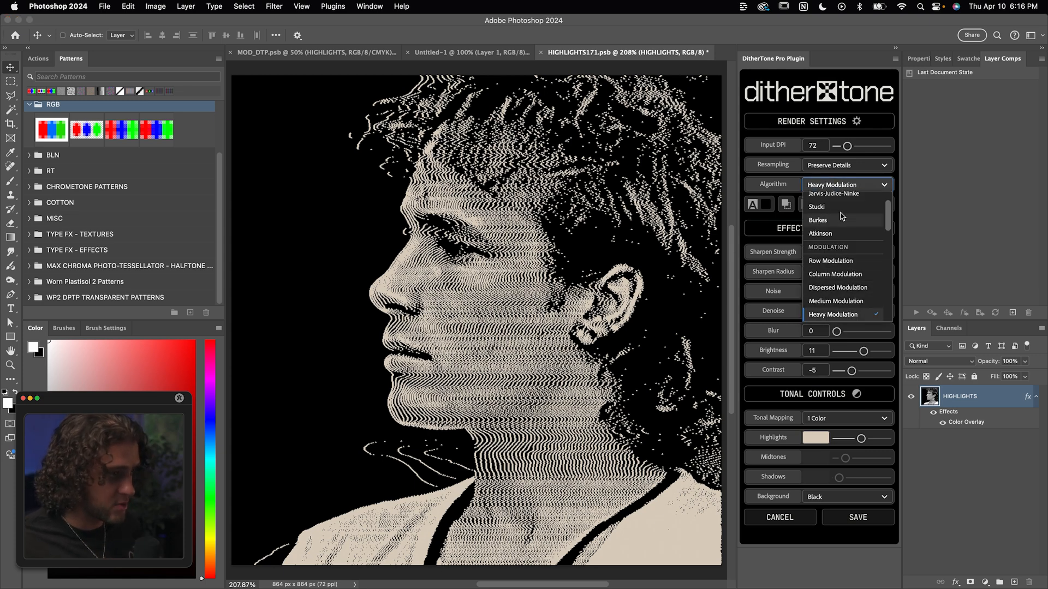
{"action": "left_click", "coordinate": [844, 184]}
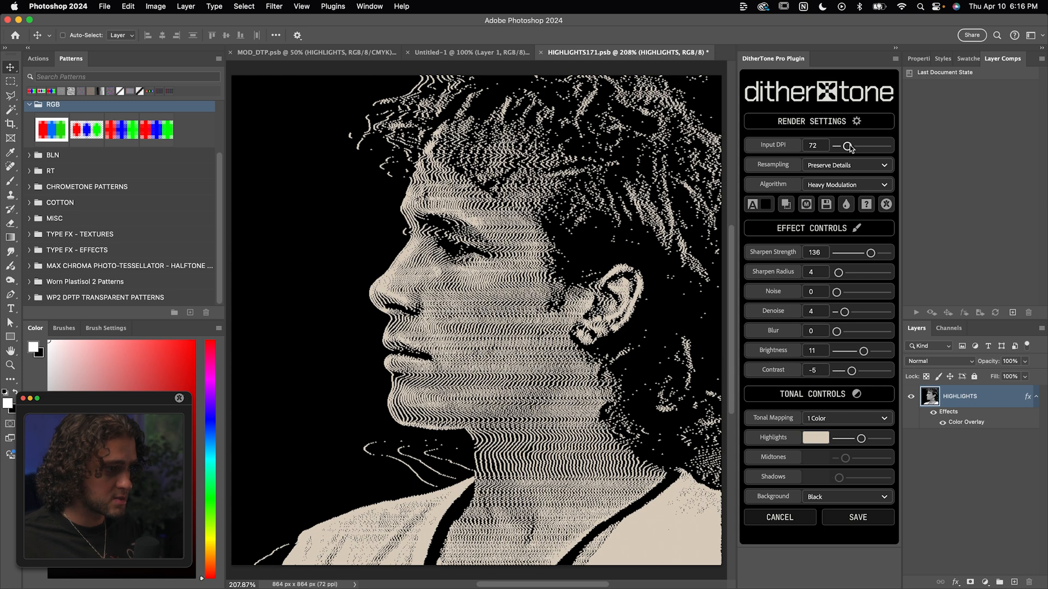
{"action": "left_click", "coordinate": [844, 185]}
{"action": "left_click", "coordinate": [841, 261]}
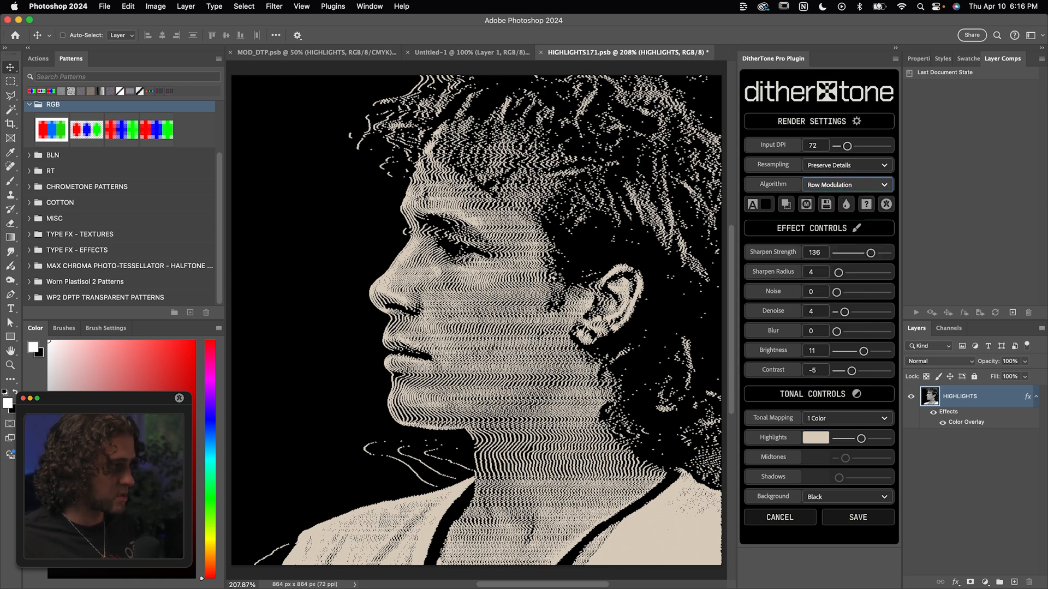
{"action": "left_click", "coordinate": [843, 184]}
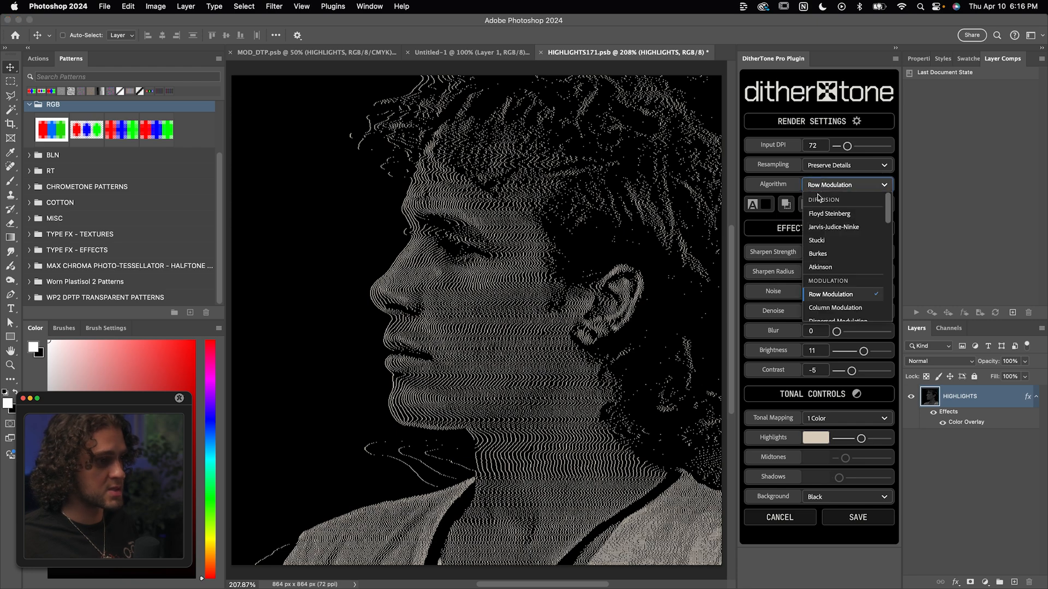
{"action": "scroll", "coordinate": [835, 287], "scroll_direction": "down", "scroll_amount": 2}
{"action": "left_click", "coordinate": [839, 321]}
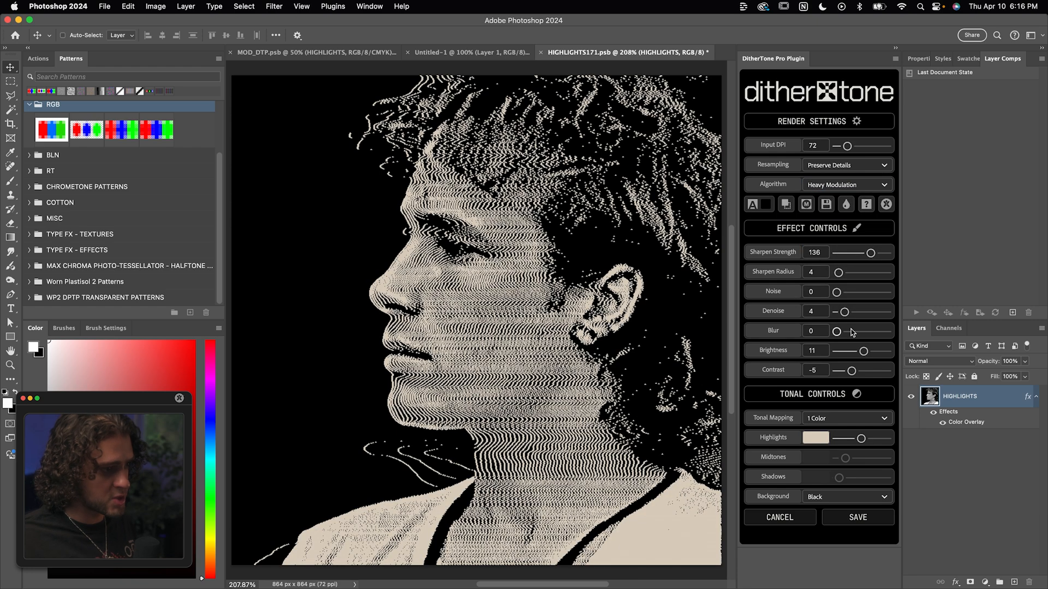
Darken Brightness to about -12, keep Input DPI near 72, settle on Medium Modulation and reset the effects
{"action": "left_click_drag", "start_coordinate": [863, 351], "coordinate": [859, 351]}
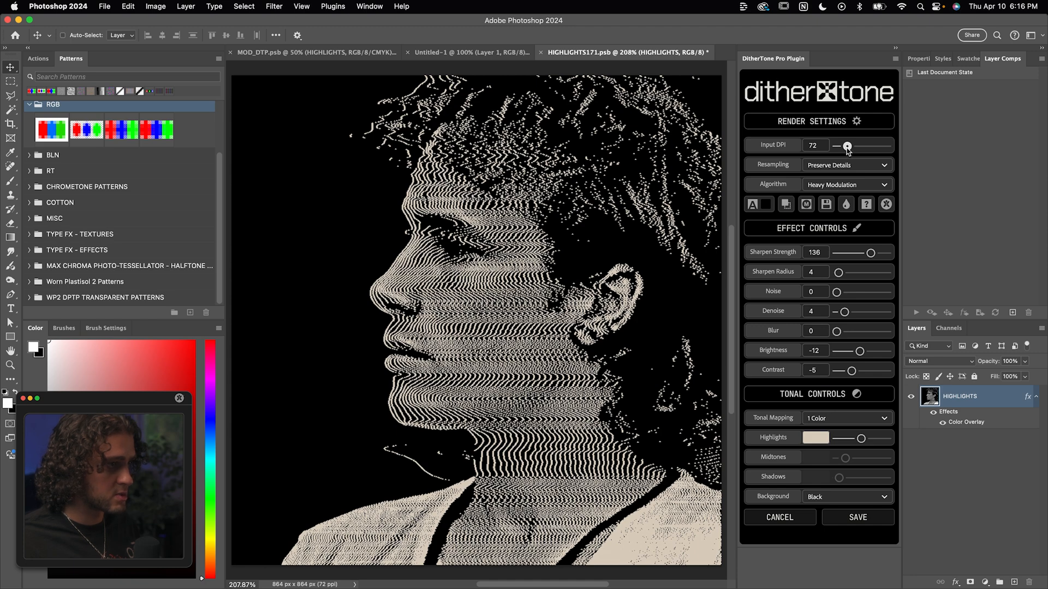
{"action": "left_click_drag", "start_coordinate": [848, 146], "coordinate": [856, 145]}
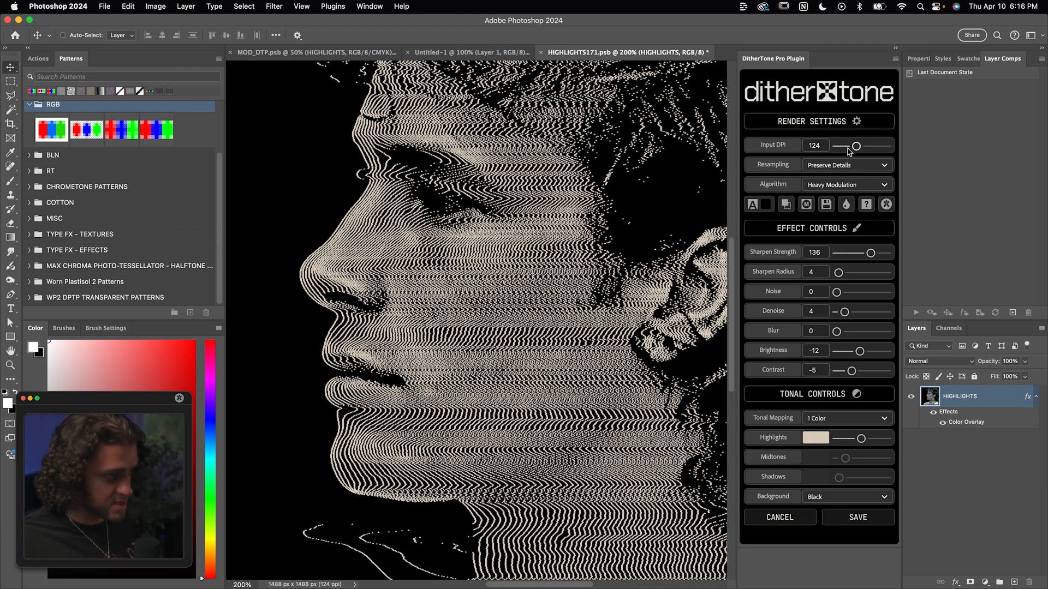
{"action": "left_click_drag", "start_coordinate": [856, 146], "coordinate": [848, 146]}
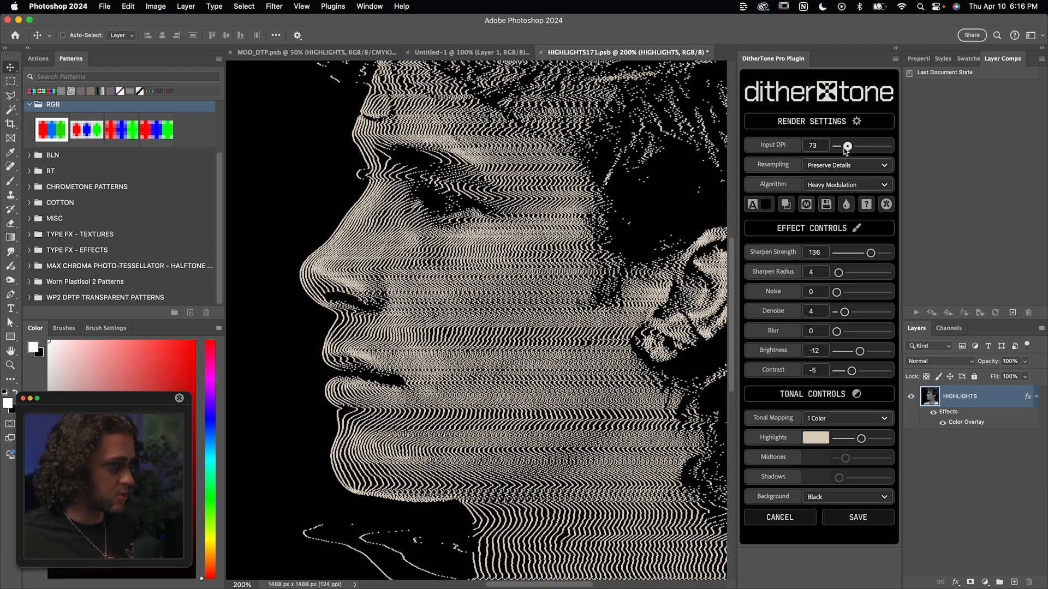
{"action": "left_click", "coordinate": [848, 184]}
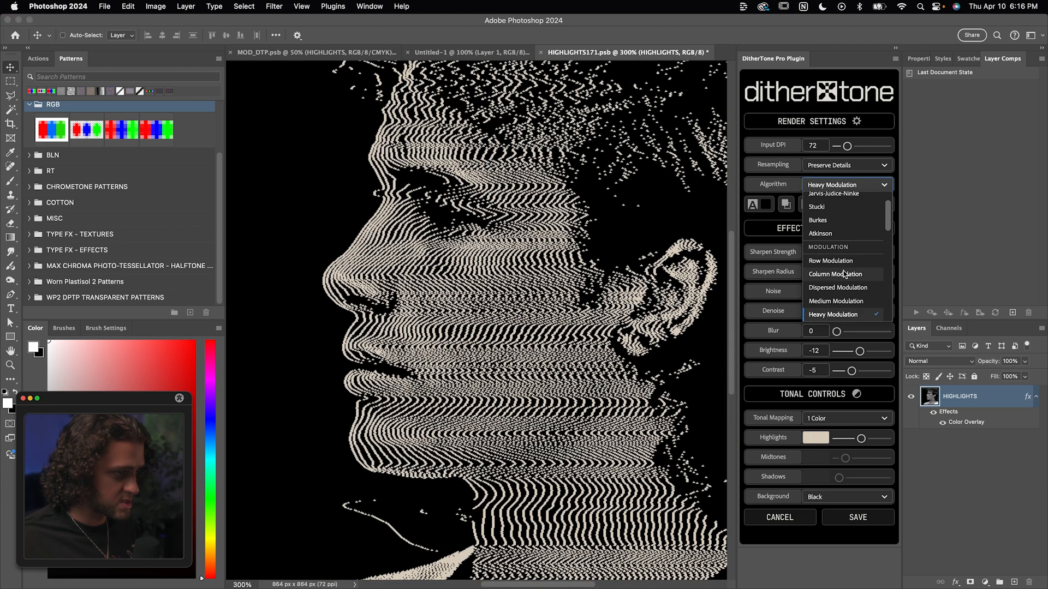
{"action": "left_click", "coordinate": [837, 300]}
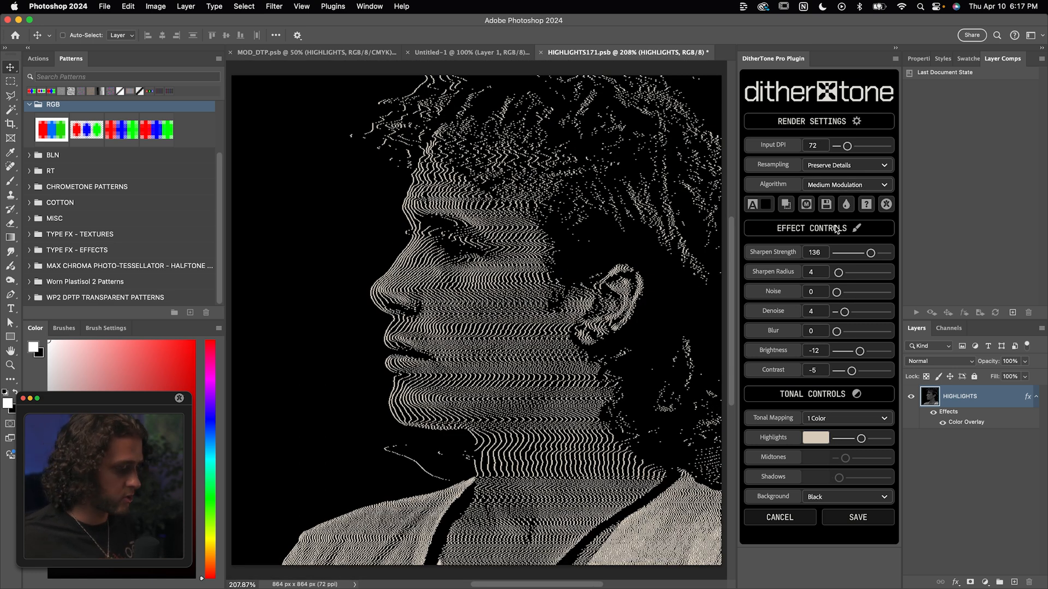
{"action": "left_click", "coordinate": [857, 229]}
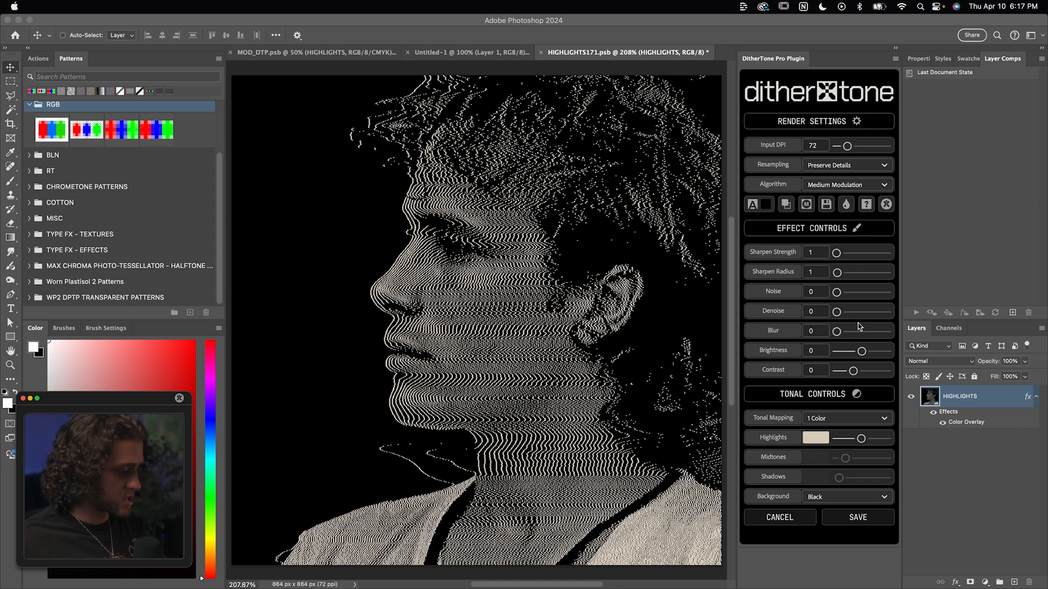
Set Sharpen Strength 23, Sharpen Radius 11, Contrast -50 and Brightness -43 in DitherTone Effect Controls
{"action": "left_click_drag", "start_coordinate": [853, 370], "coordinate": [865, 371]}
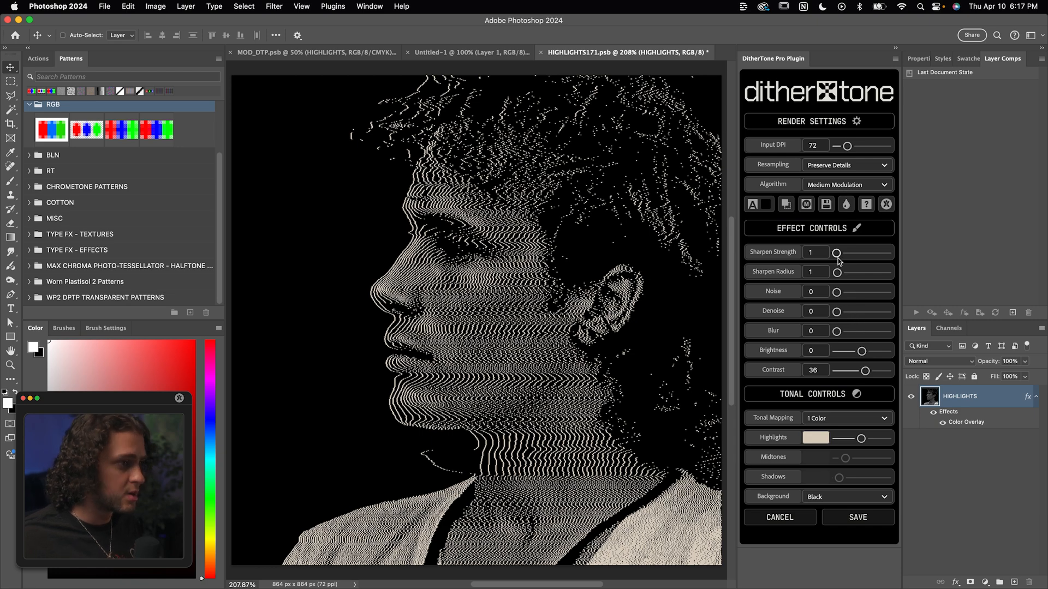
{"action": "mouse_move", "coordinate": [836, 252]}
{"action": "left_mouse_down"}
{"action": "mouse_move", "coordinate": [862, 253]}
{"action": "mouse_move", "coordinate": [854, 273]}
{"action": "mouse_move", "coordinate": [875, 254]}
{"action": "left_mouse_up"}
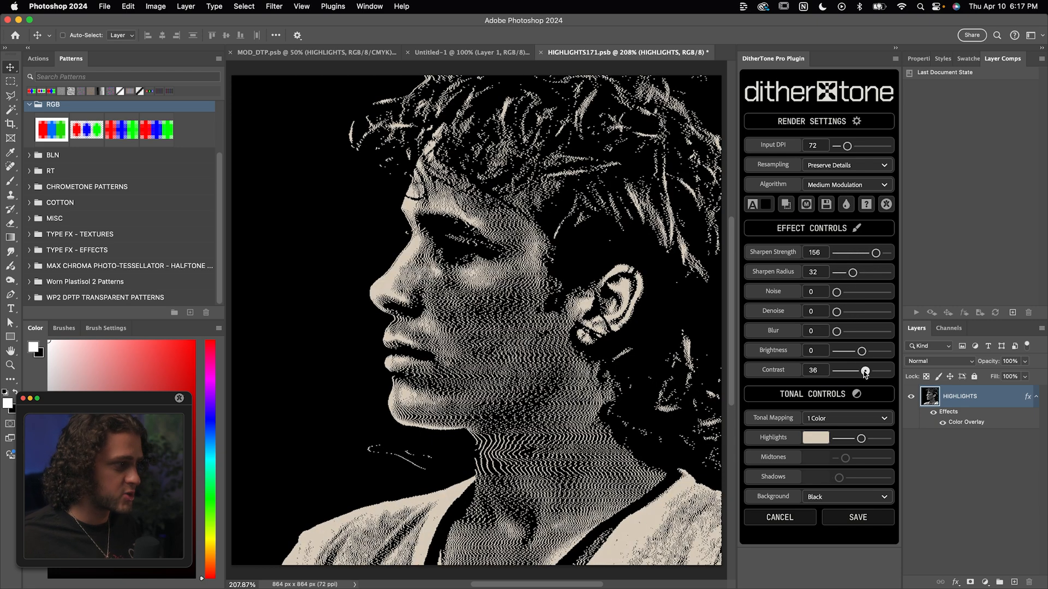
{"action": "left_click_drag", "start_coordinate": [864, 371], "coordinate": [873, 371]}
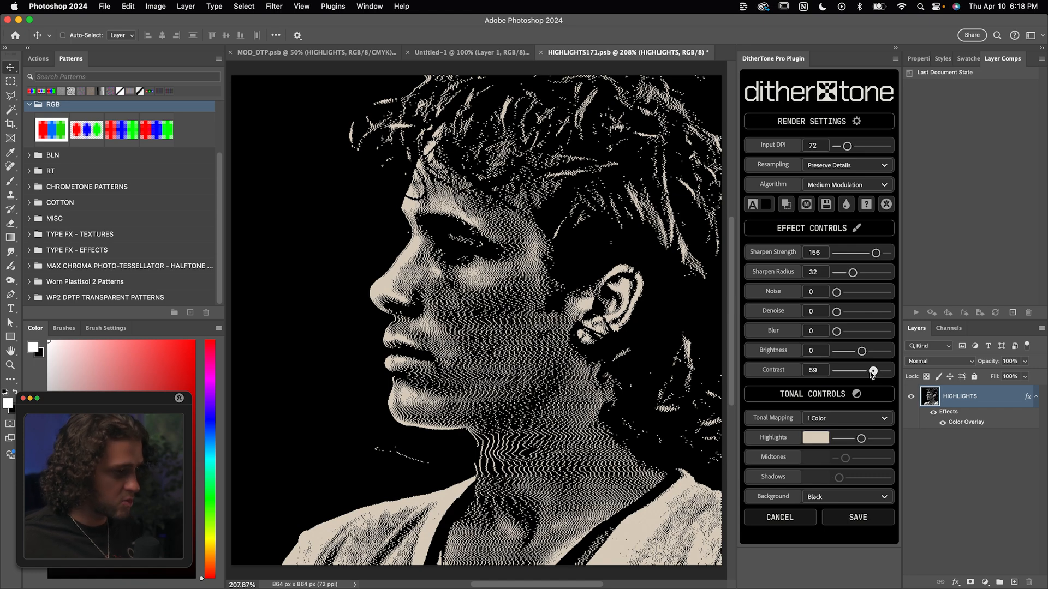
{"action": "left_click_drag", "start_coordinate": [873, 371], "coordinate": [850, 370]}
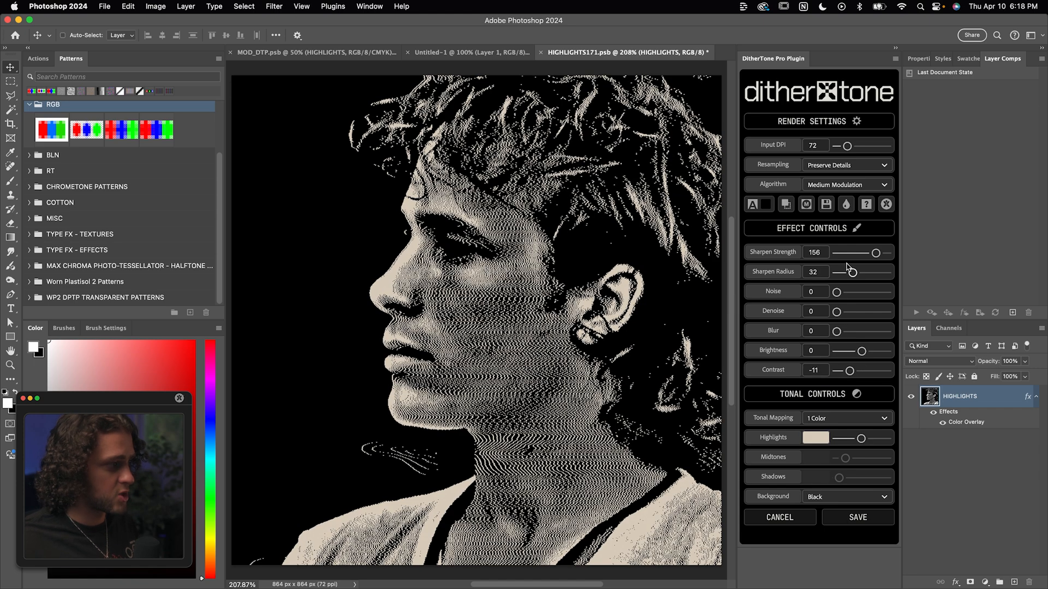
{"action": "mouse_move", "coordinate": [875, 252]}
{"action": "left_mouse_down"}
{"action": "mouse_move", "coordinate": [838, 252]}
{"action": "mouse_move", "coordinate": [842, 272]}
{"action": "left_mouse_up"}
{"action": "left_click_drag", "start_coordinate": [849, 370], "coordinate": [837, 371]}
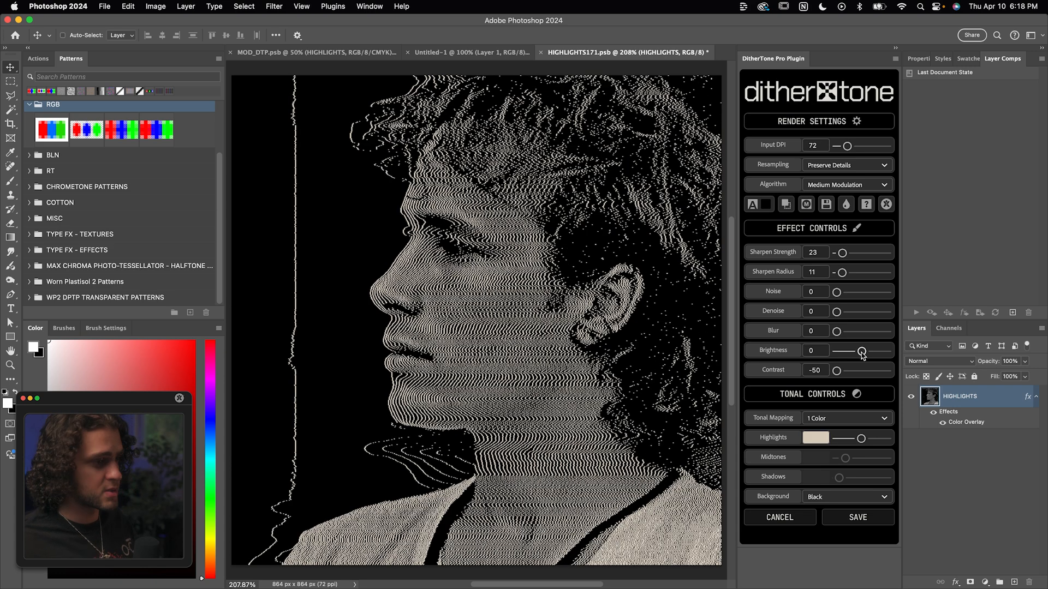
{"action": "left_click_drag", "start_coordinate": [862, 351], "coordinate": [854, 352]}
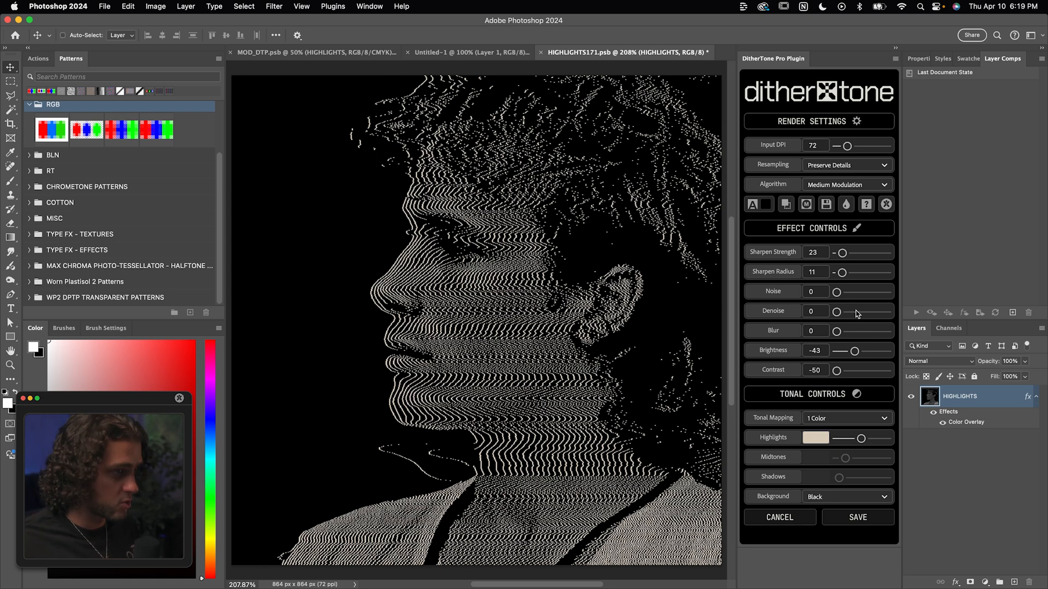
{"action": "left_click", "coordinate": [843, 184]}
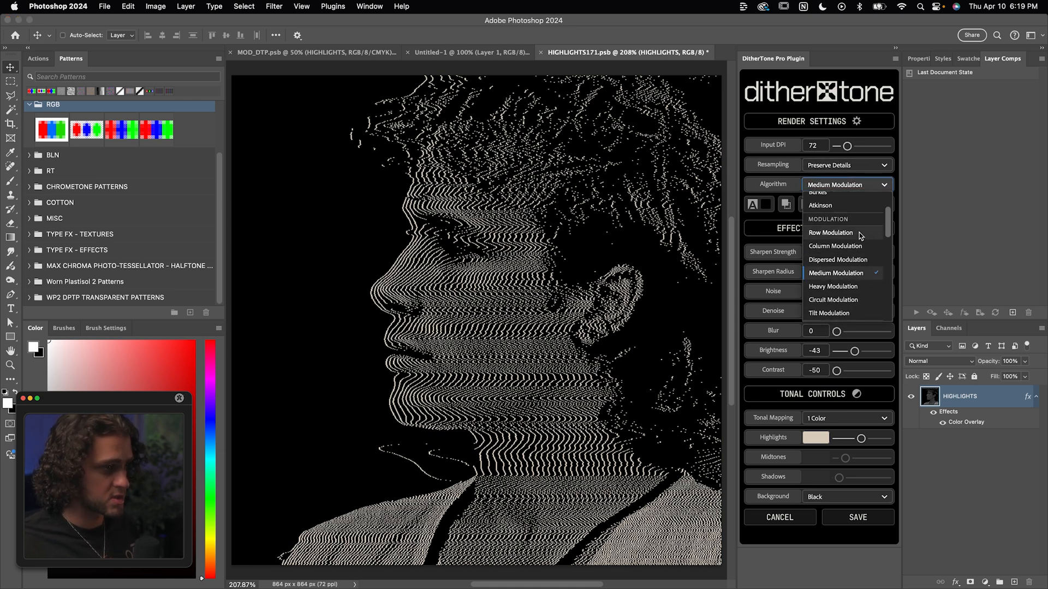
Keep Medium Modulation and lower the Input DPI to coarsen the dither lines
{"action": "left_click", "coordinate": [688, 273]}
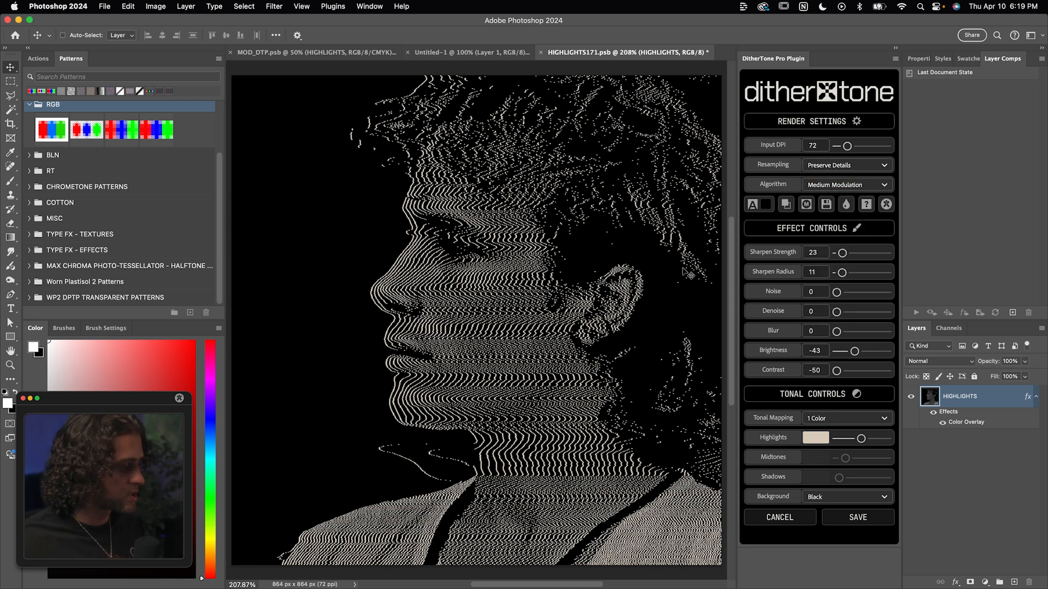
{"action": "left_click", "coordinate": [843, 184]}
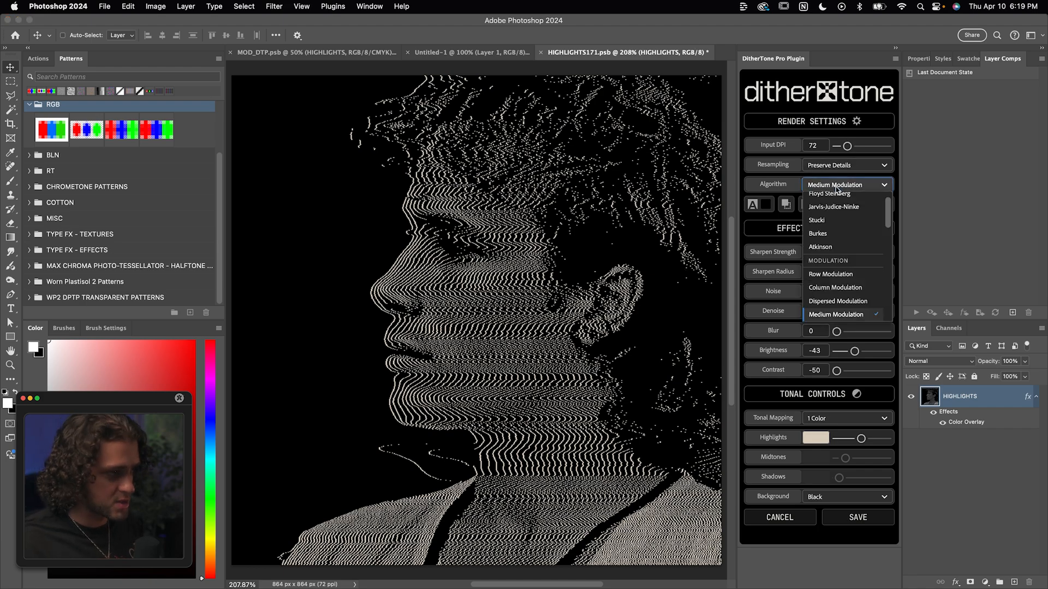
{"action": "left_click", "coordinate": [868, 166]}
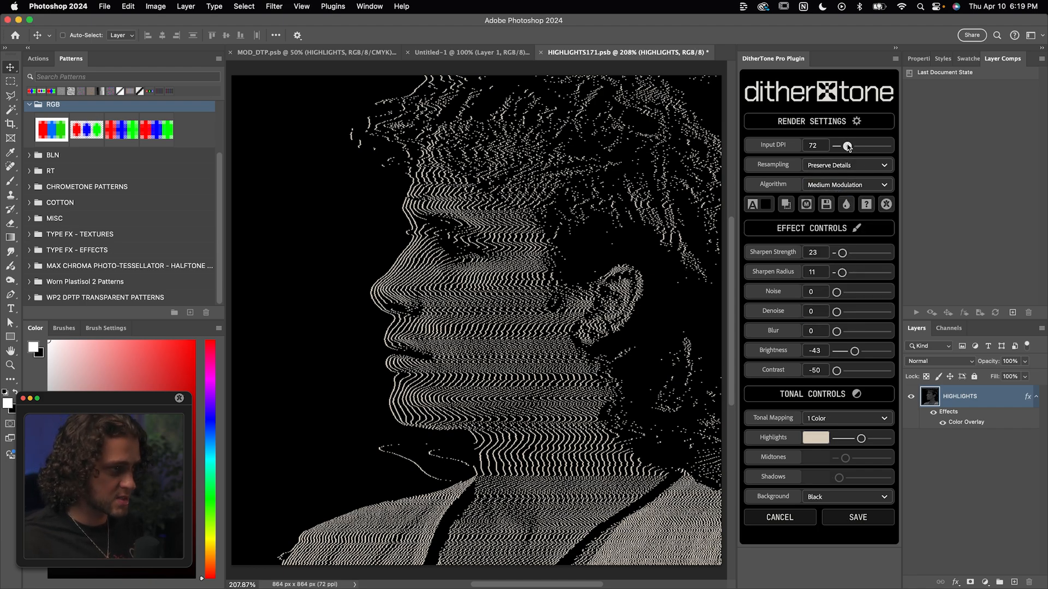
{"action": "left_click_drag", "start_coordinate": [848, 146], "coordinate": [840, 147]}
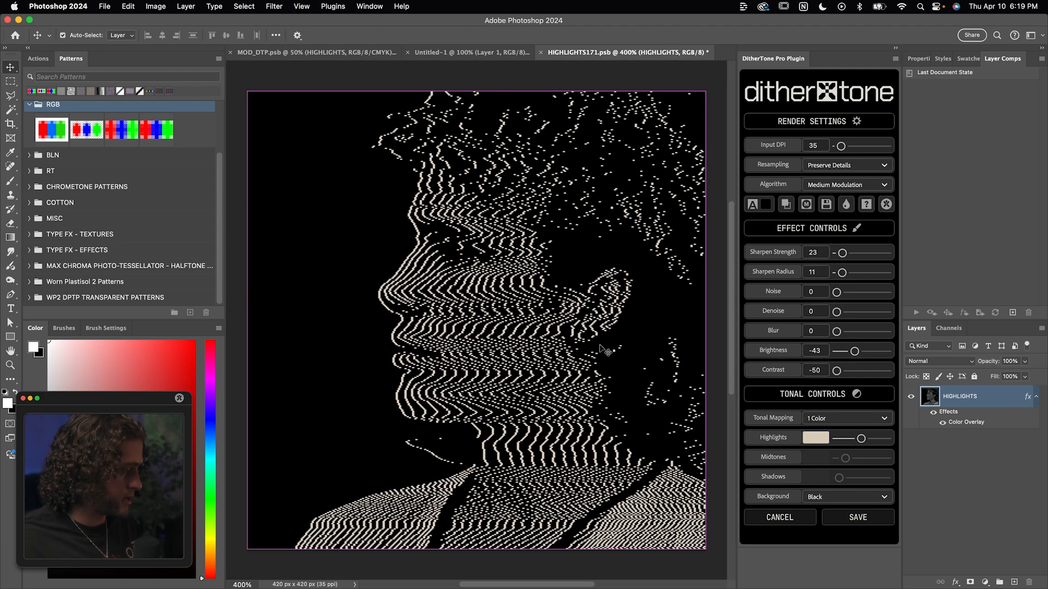
{"action": "scroll", "coordinate": [529, 266], "scroll_direction": "up", "scroll_amount": 3}
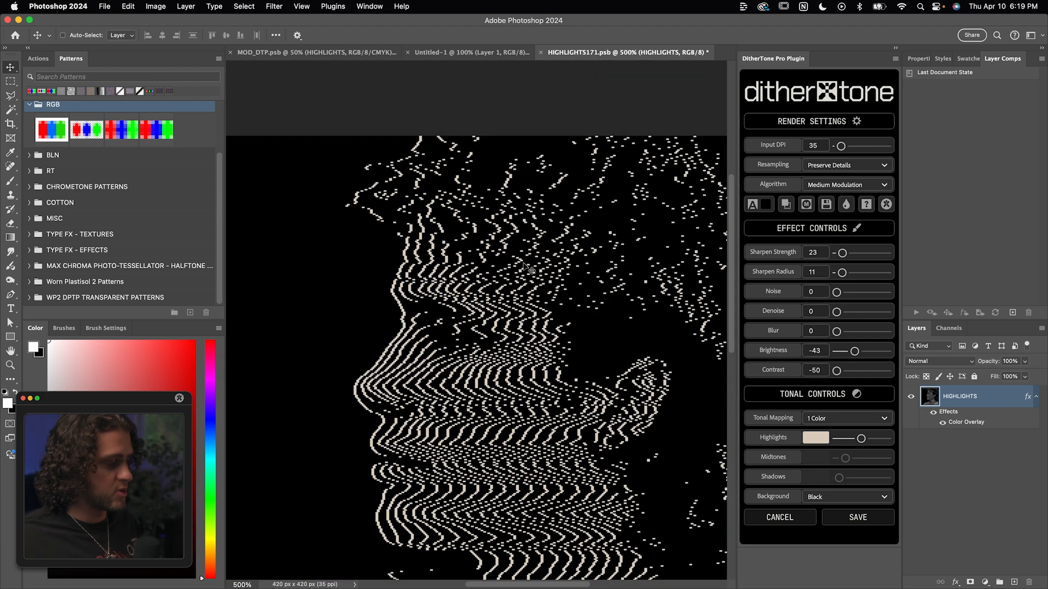
{"action": "scroll", "coordinate": [529, 266], "scroll_direction": "down", "scroll_amount": 5}
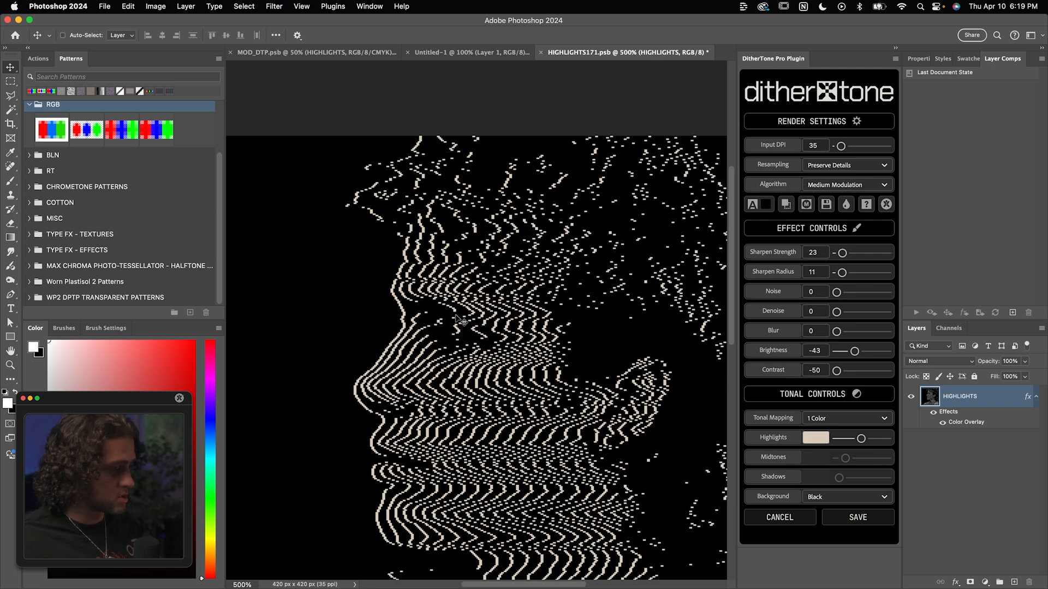
{"action": "scroll", "coordinate": [492, 285], "scroll_direction": "up", "scroll_amount": 6}
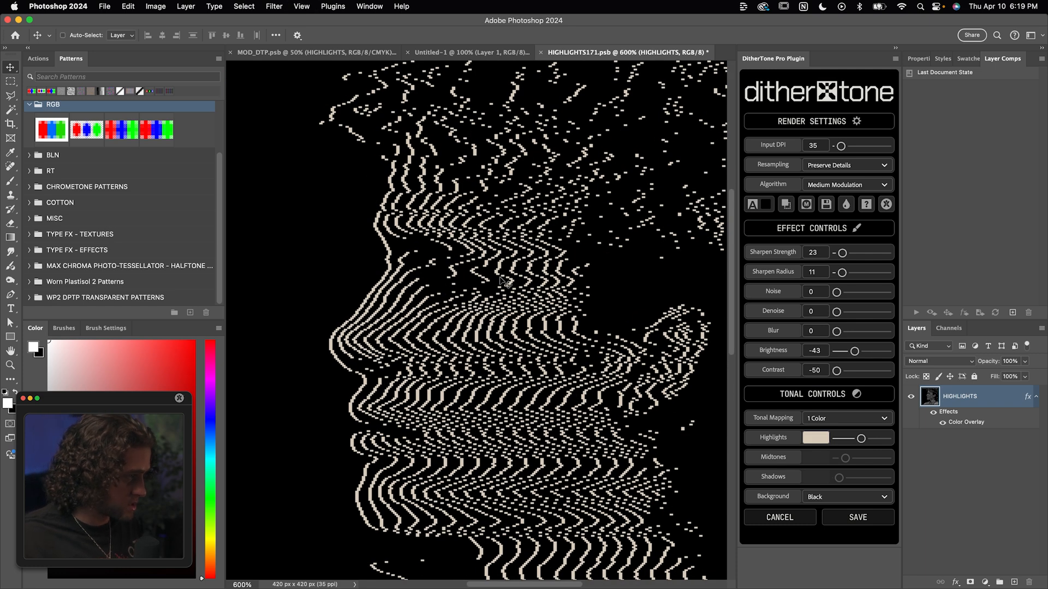
{"action": "scroll", "coordinate": [491, 285], "scroll_direction": "down", "scroll_amount": 3}
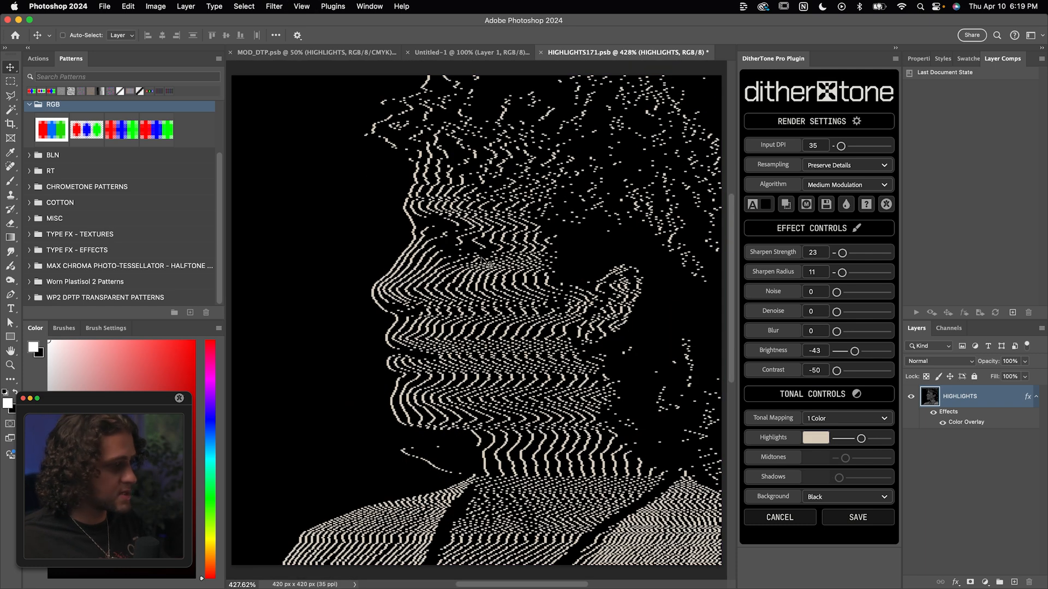
Try Heavy Modulation at Input DPI 83, then return to Medium Modulation
{"action": "left_click", "coordinate": [847, 184]}
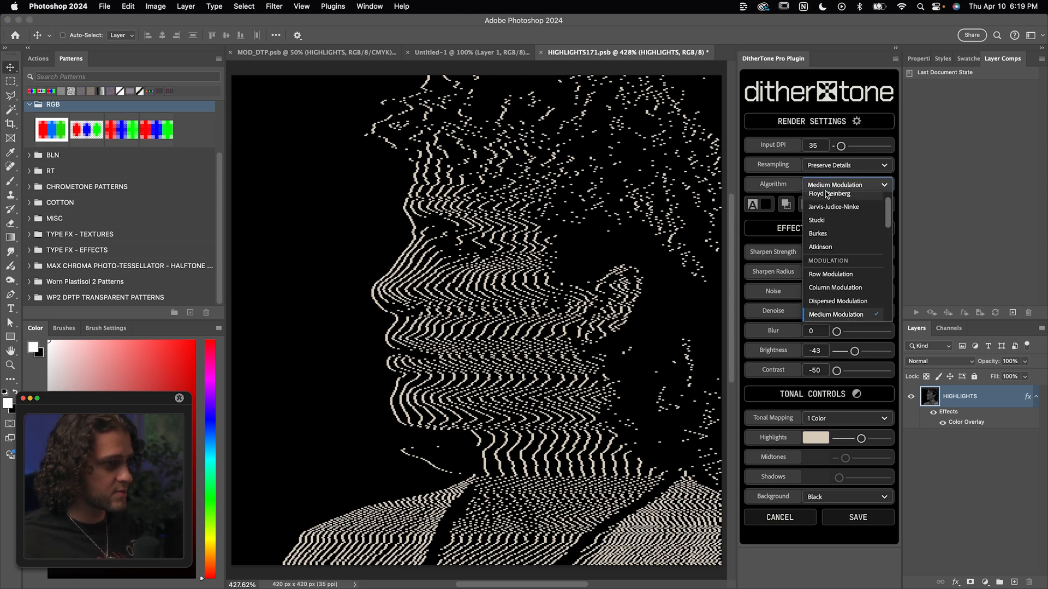
{"action": "scroll", "coordinate": [841, 251], "scroll_direction": "down", "scroll_amount": 2}
{"action": "left_click", "coordinate": [842, 246]}
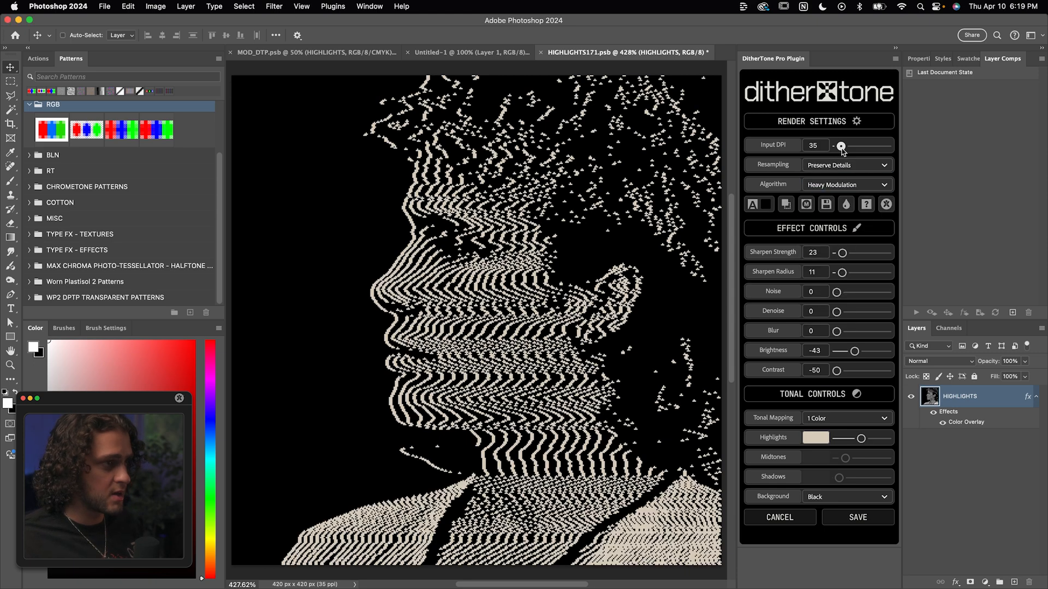
{"action": "left_click_drag", "start_coordinate": [840, 146], "coordinate": [849, 146]}
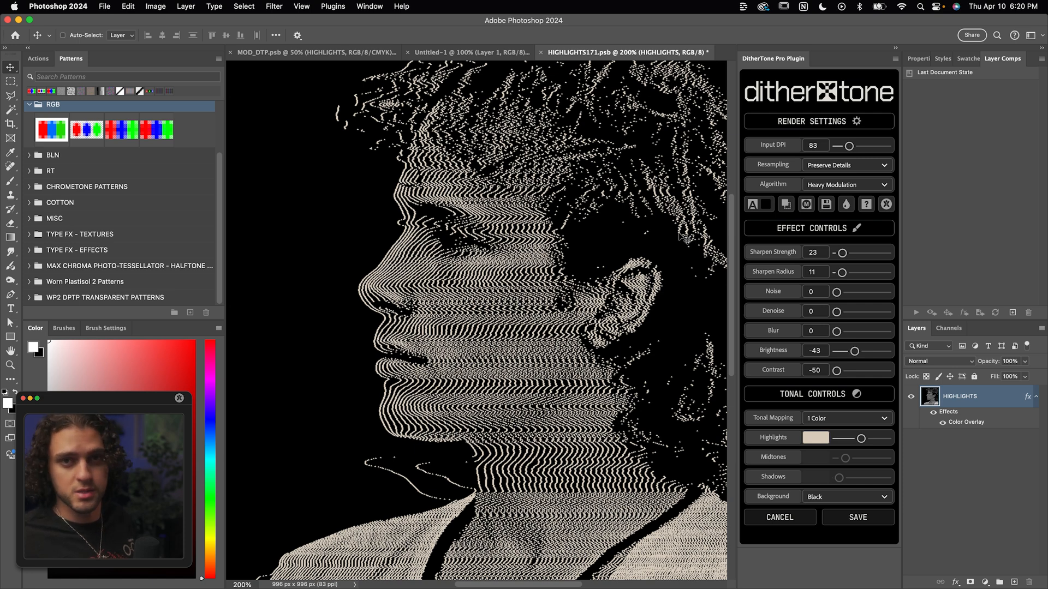
{"action": "key", "text": "Up"}
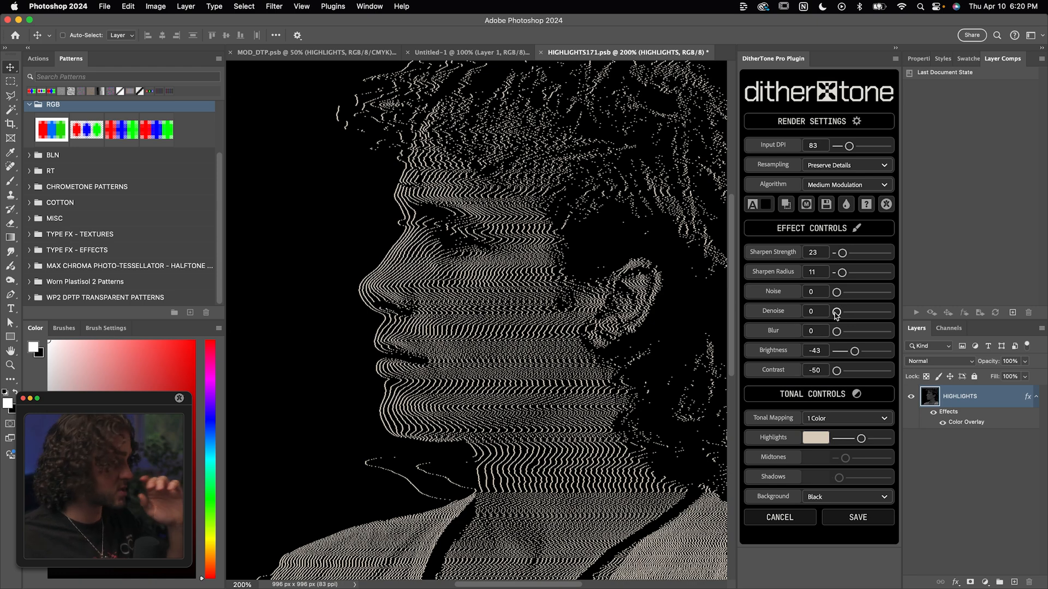
Set Denoise to 4, push Sharpen Strength to 196 and bring Sharpen Radius to 8
{"action": "left_click_drag", "start_coordinate": [836, 312], "coordinate": [871, 312]}
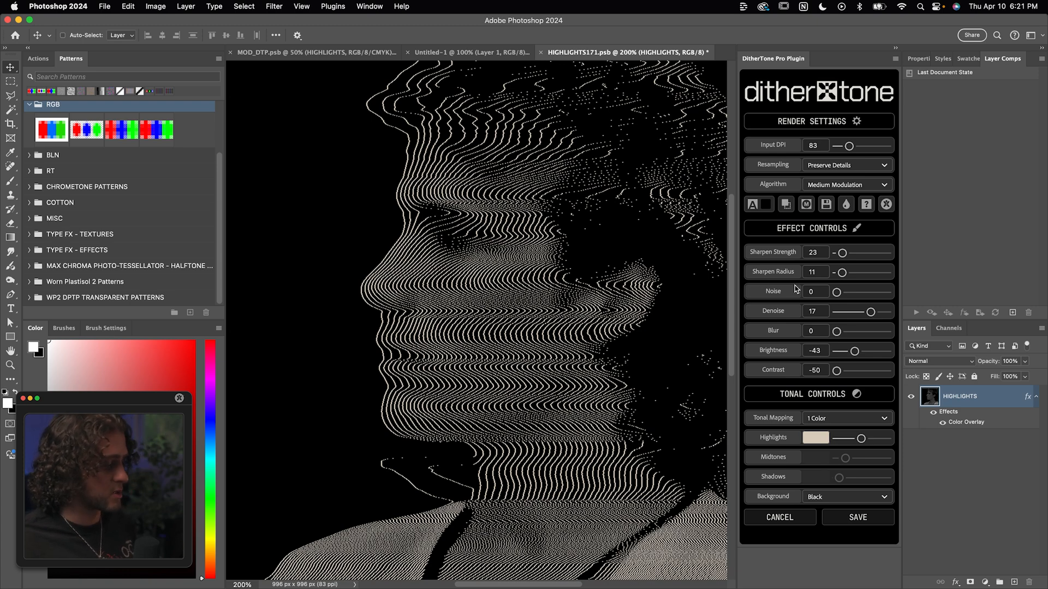
{"action": "left_click_drag", "start_coordinate": [871, 311], "coordinate": [843, 312]}
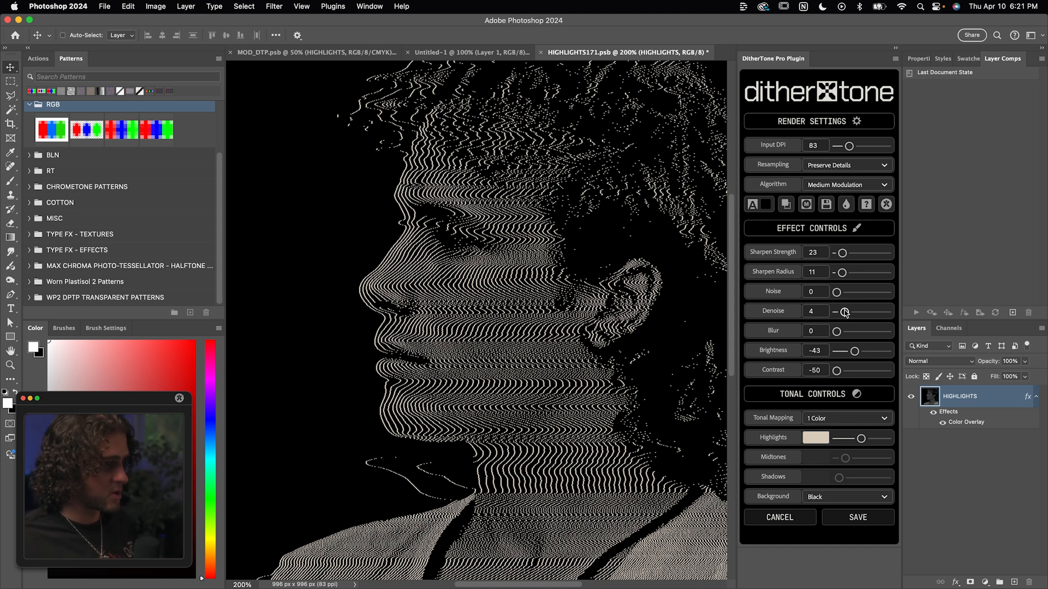
{"action": "left_click_drag", "start_coordinate": [843, 253], "coordinate": [840, 254]}
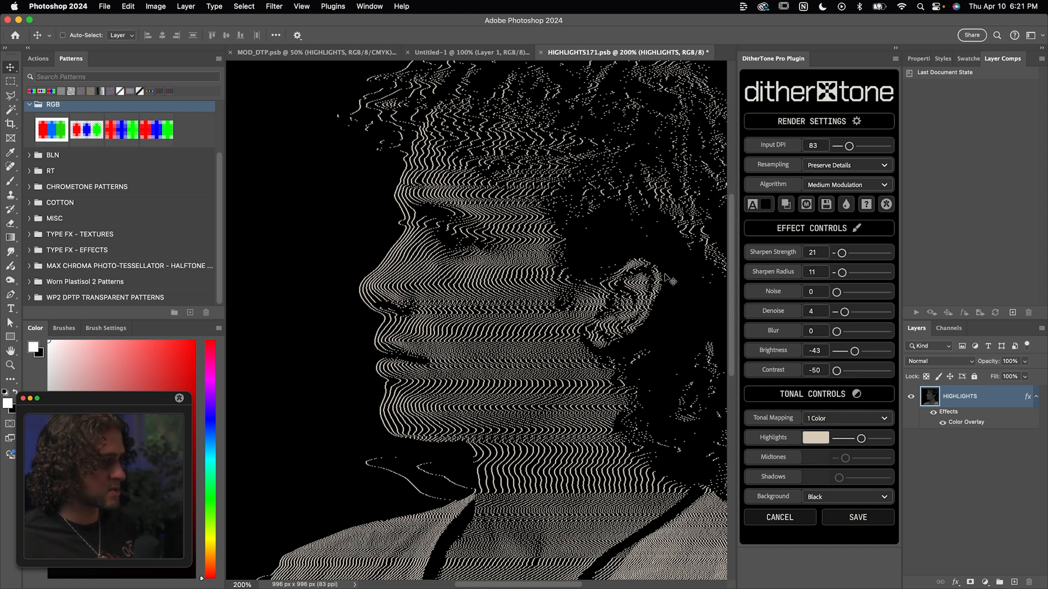
{"action": "left_click_drag", "start_coordinate": [842, 253], "coordinate": [838, 273]}
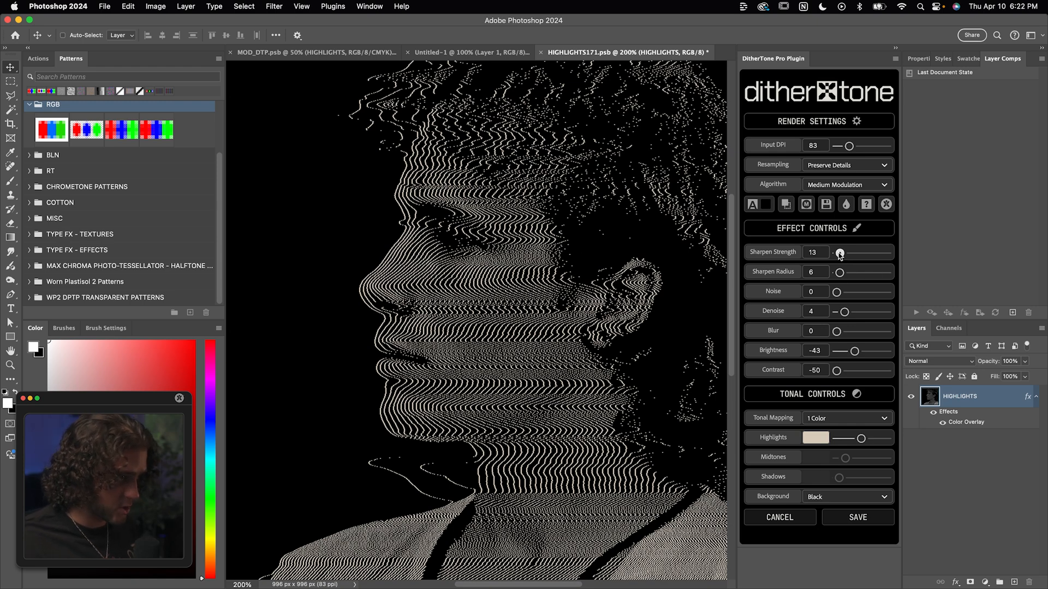
{"action": "left_click_drag", "start_coordinate": [840, 253], "coordinate": [885, 253]}
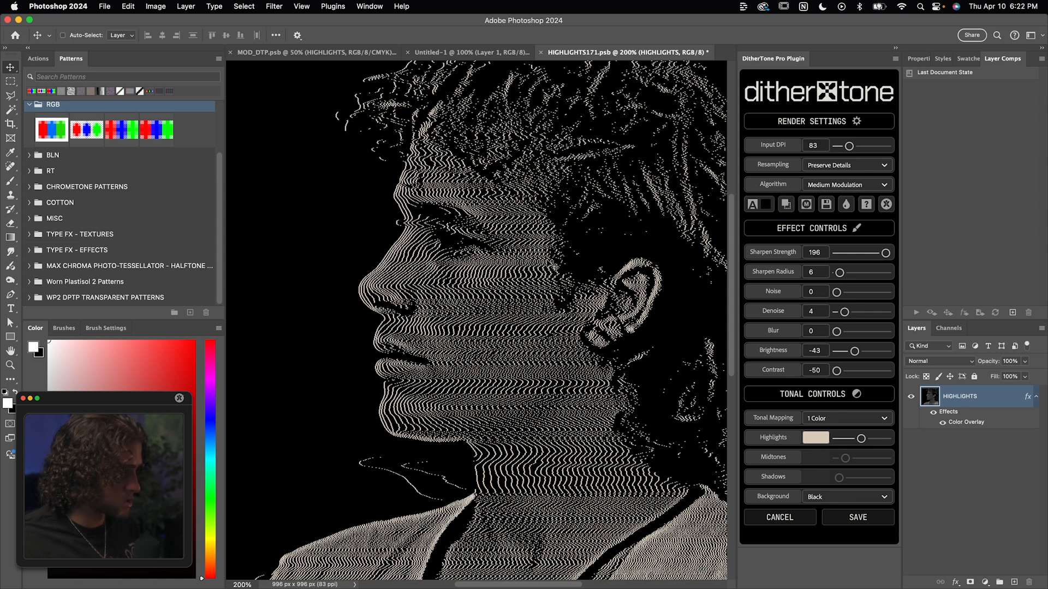
{"action": "left_click_drag", "start_coordinate": [839, 273], "coordinate": [868, 273]}
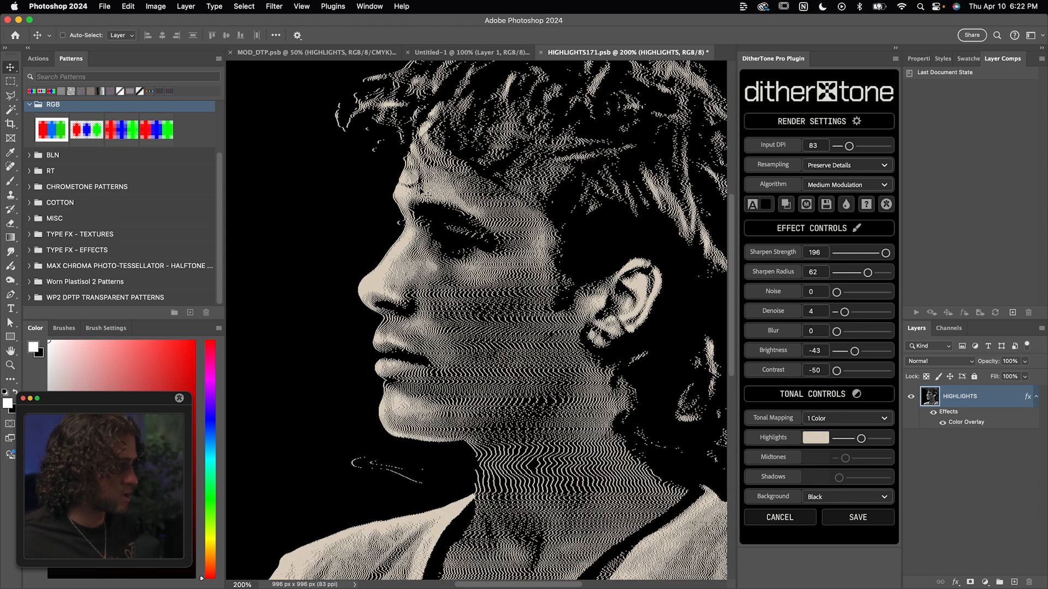
{"action": "left_click_drag", "start_coordinate": [869, 273], "coordinate": [841, 273]}
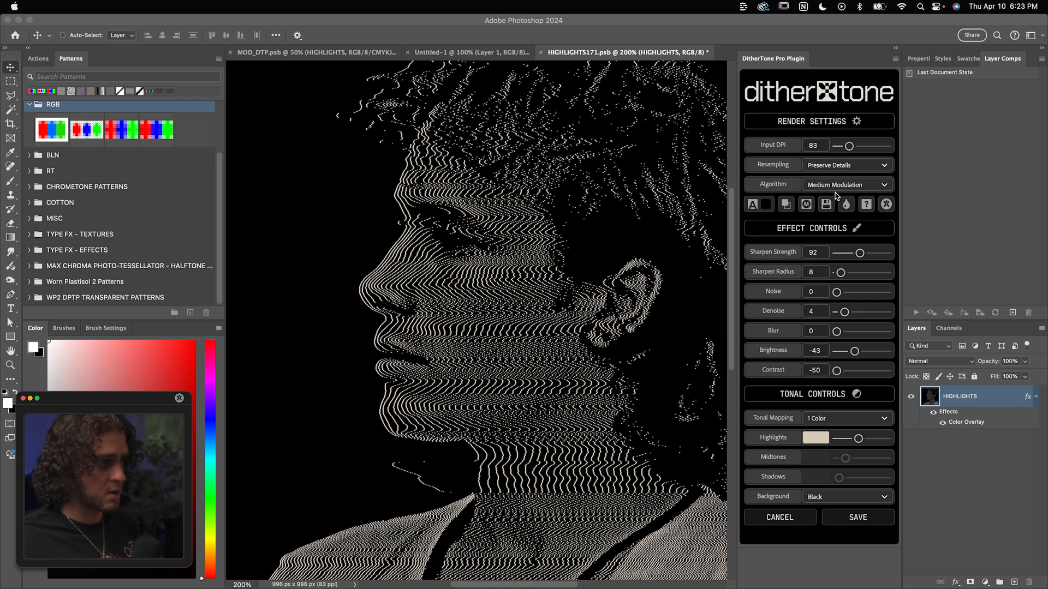
Keep Preserve Details resampling and save the dither render into MOD_DTP as the DITHERTONE RENDER group
{"action": "left_click", "coordinate": [823, 167]}
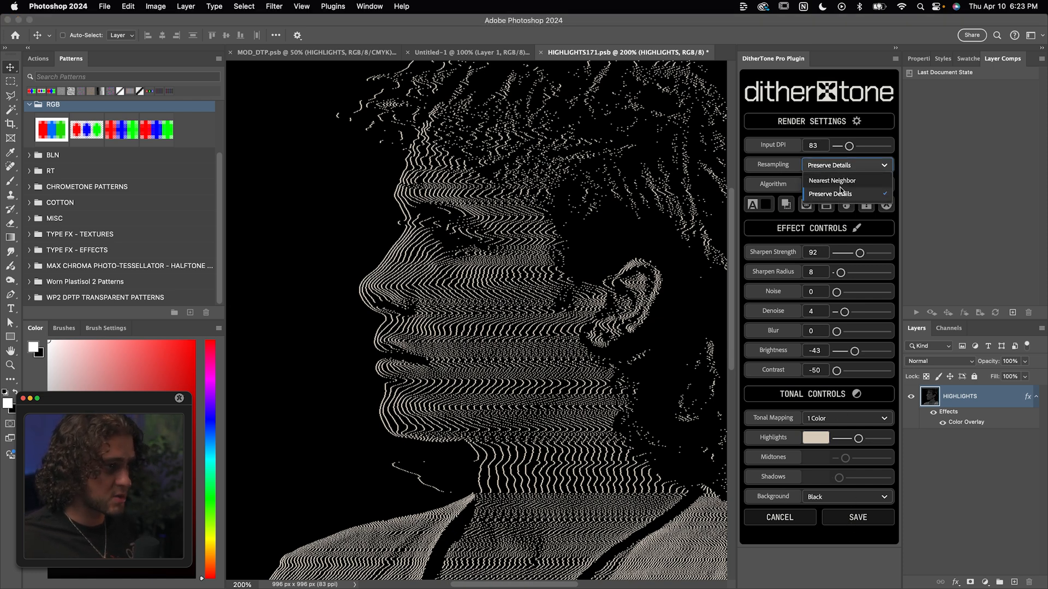
{"action": "left_click", "coordinate": [827, 166]}
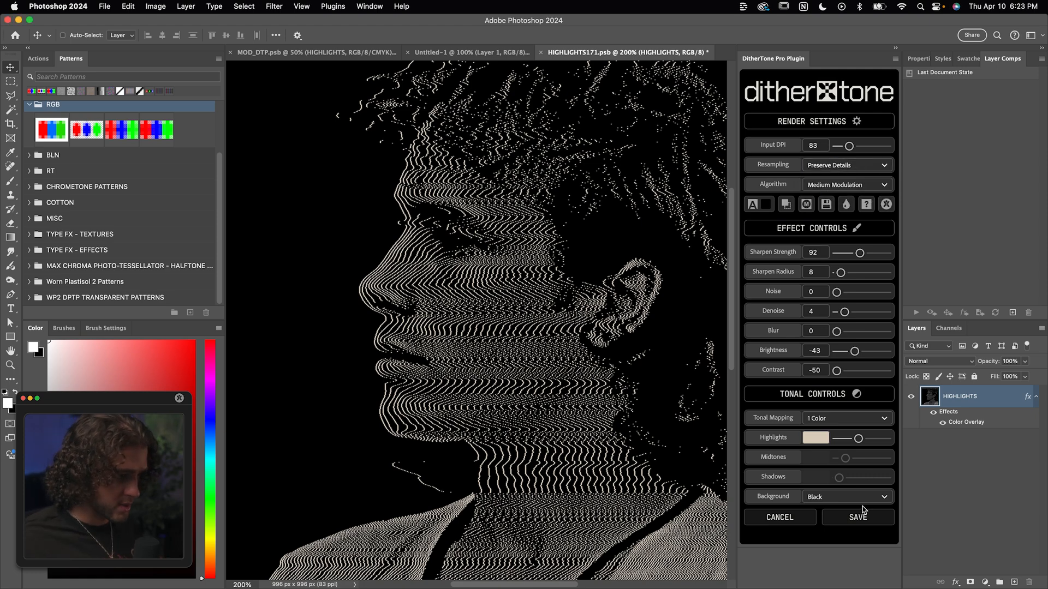
{"action": "left_click", "coordinate": [858, 516]}
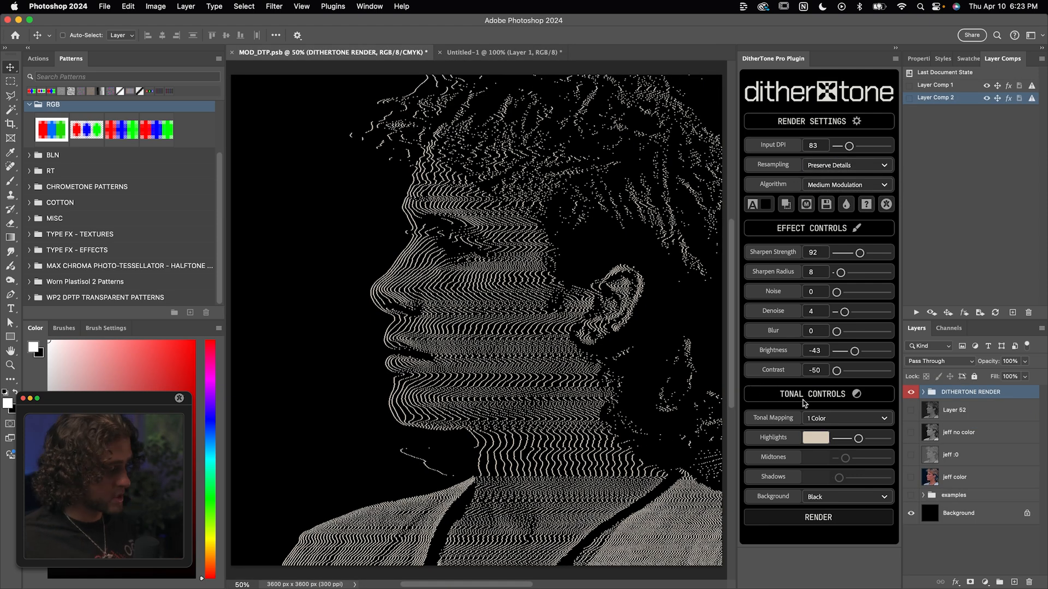
Toggle the render's visibility to compare against the photo and select the greyscale jeff :0 layer
{"action": "left_click", "coordinate": [911, 393]}
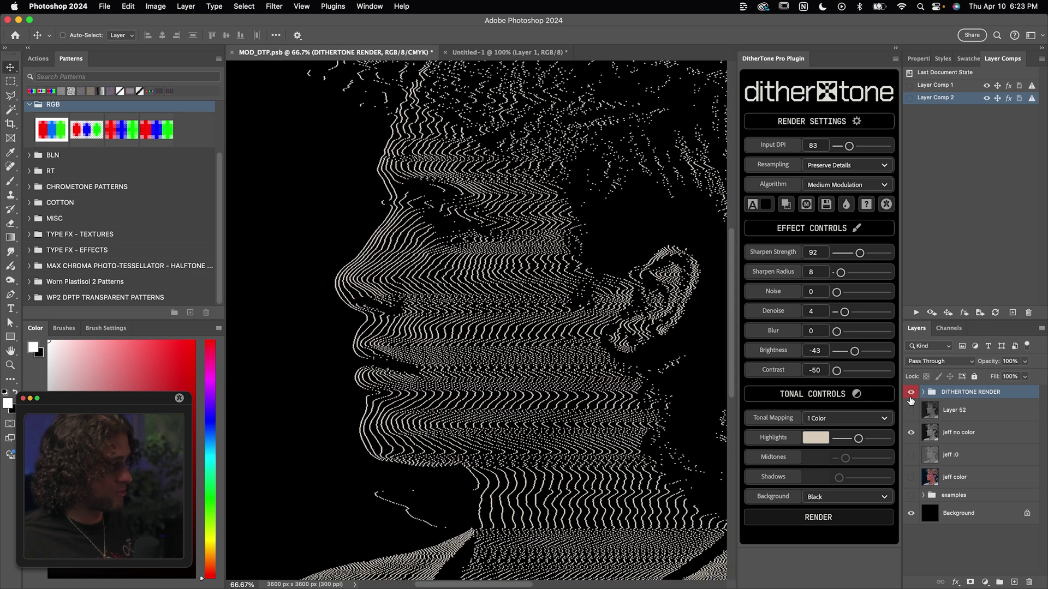
{"action": "left_click", "coordinate": [912, 393]}
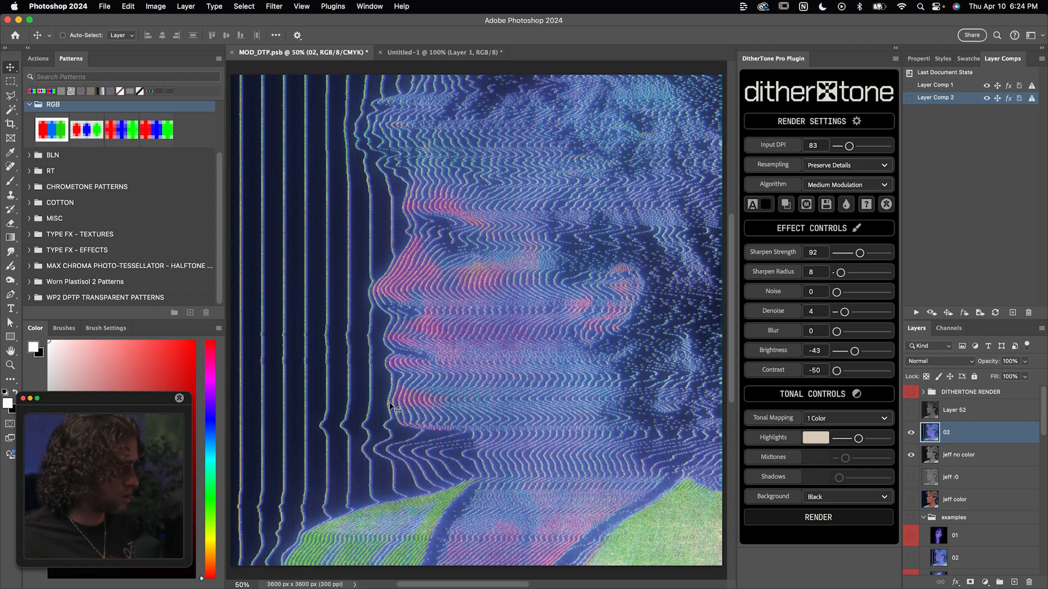
{"action": "key", "text": "alt+bracketleft"}
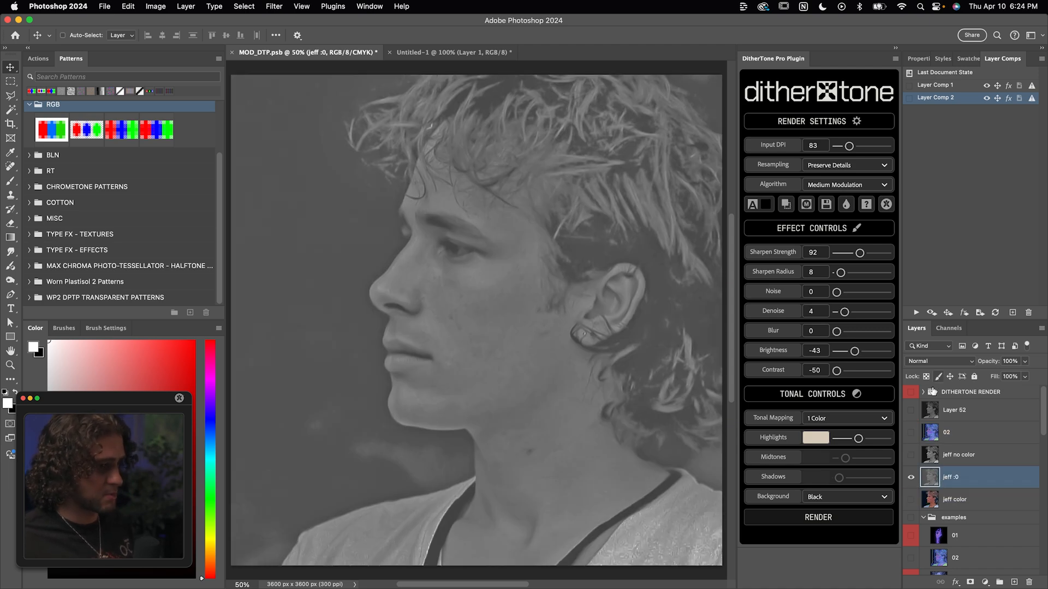
Compare jeff :0 against Layer 52, reveal the colourful render layer and bring up the DITHERTONE RENDER group's options
{"action": "left_click", "coordinate": [911, 410]}
{"action": "left_click", "coordinate": [954, 410]}
{"action": "left_click", "coordinate": [912, 412]}
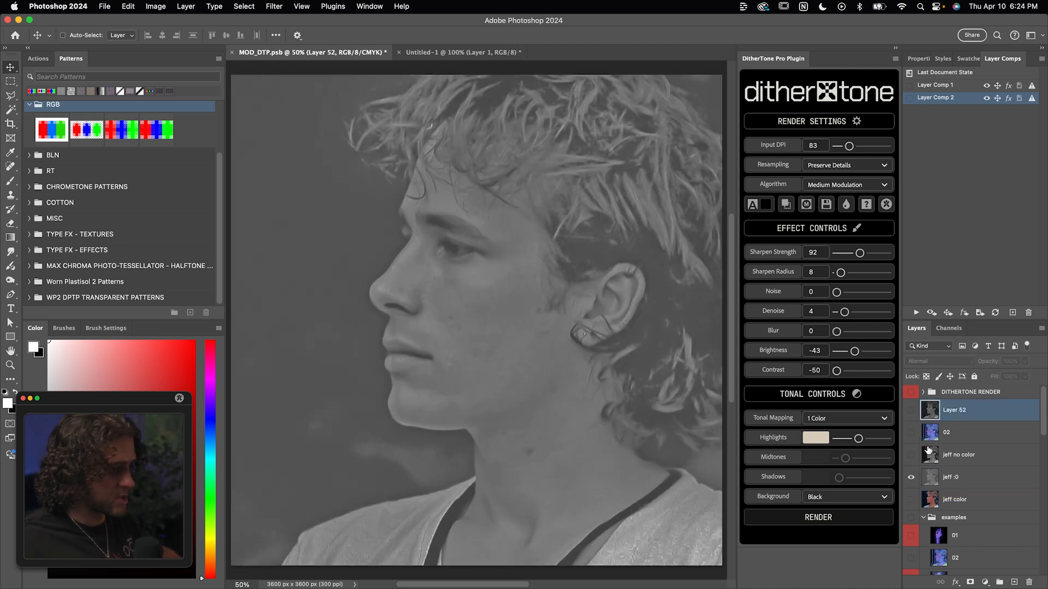
{"action": "left_click", "coordinate": [948, 479]}
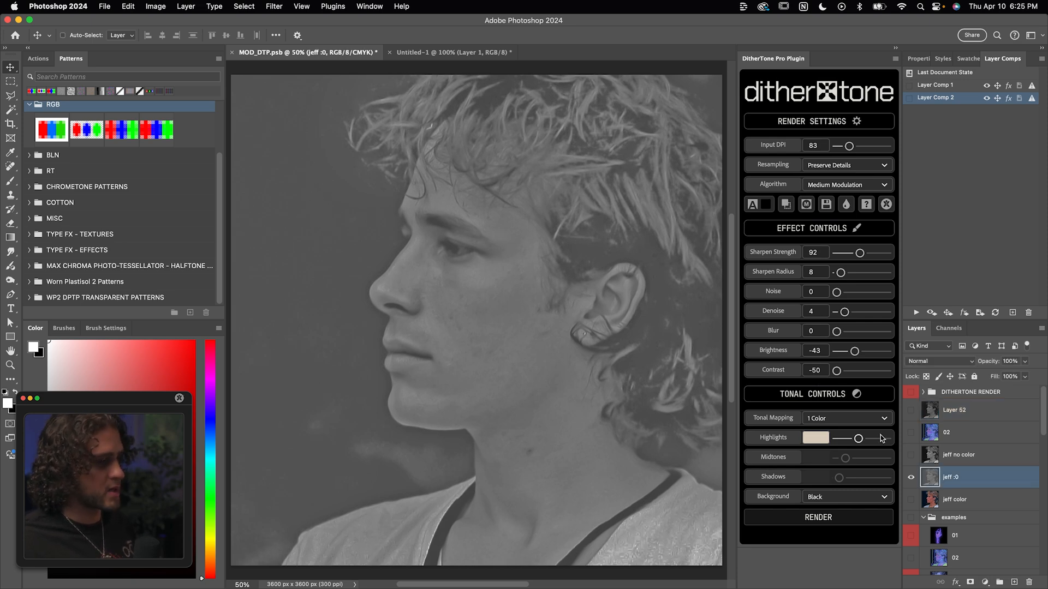
{"action": "left_click", "coordinate": [911, 432]}
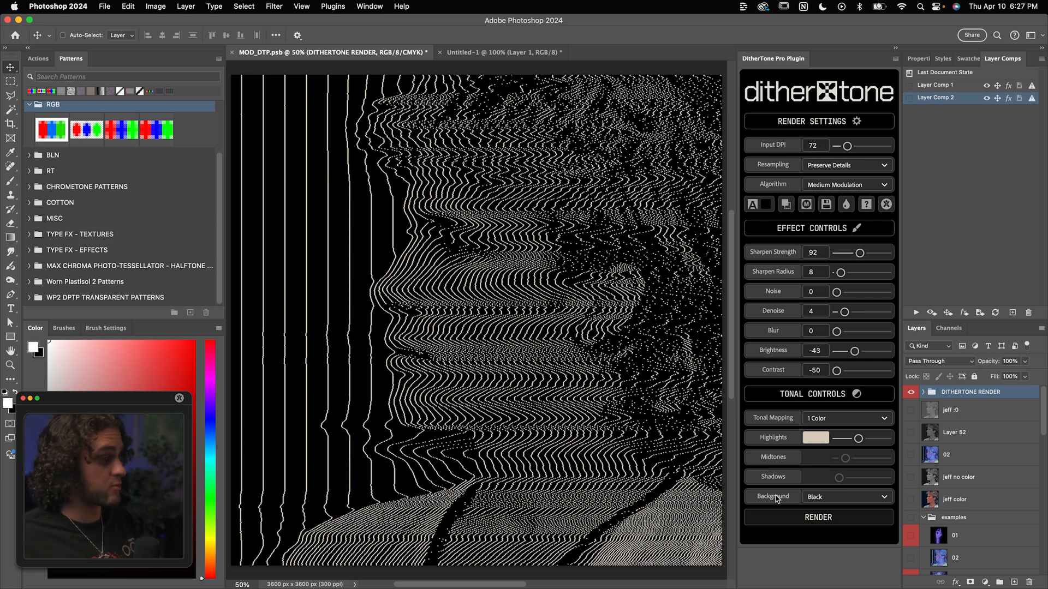
{"action": "right_click", "coordinate": [1003, 393]}
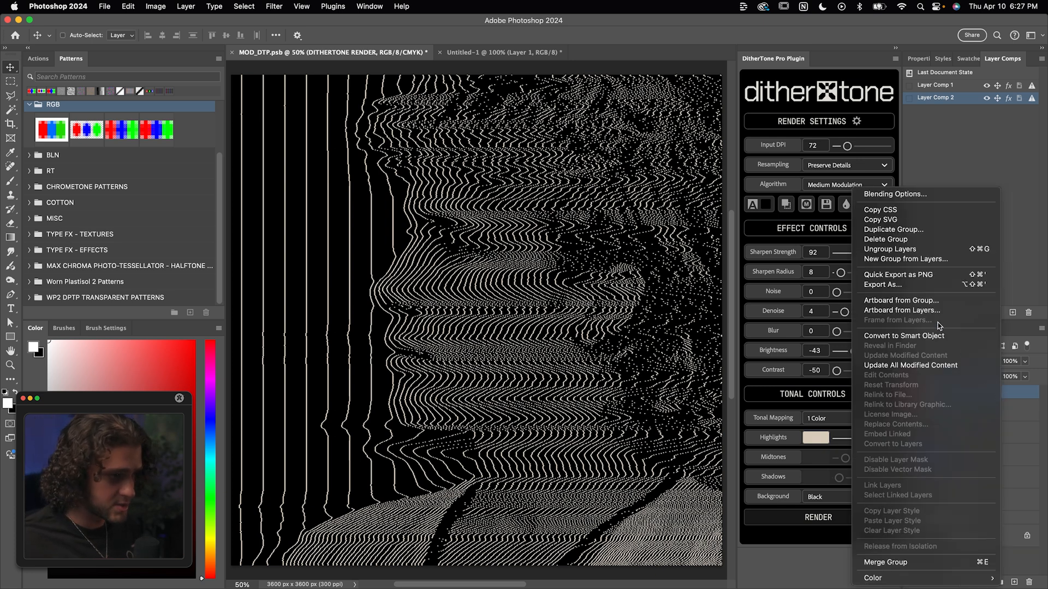
Convert the render group to a smart object and apply a first Gaussian Blur smart filter
{"action": "left_click", "coordinate": [904, 336]}
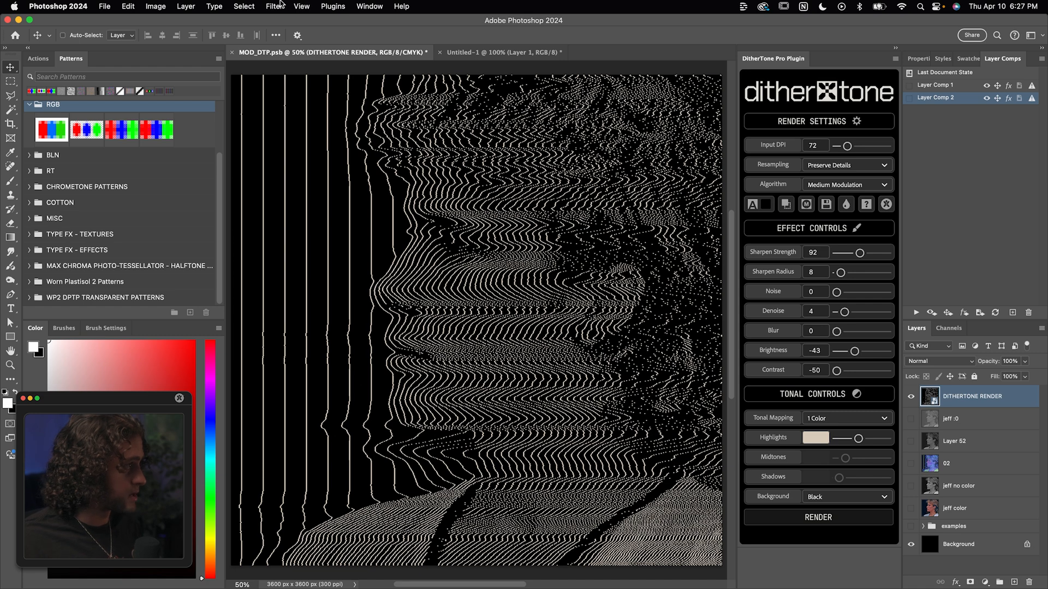
{"action": "left_click", "coordinate": [275, 6]}
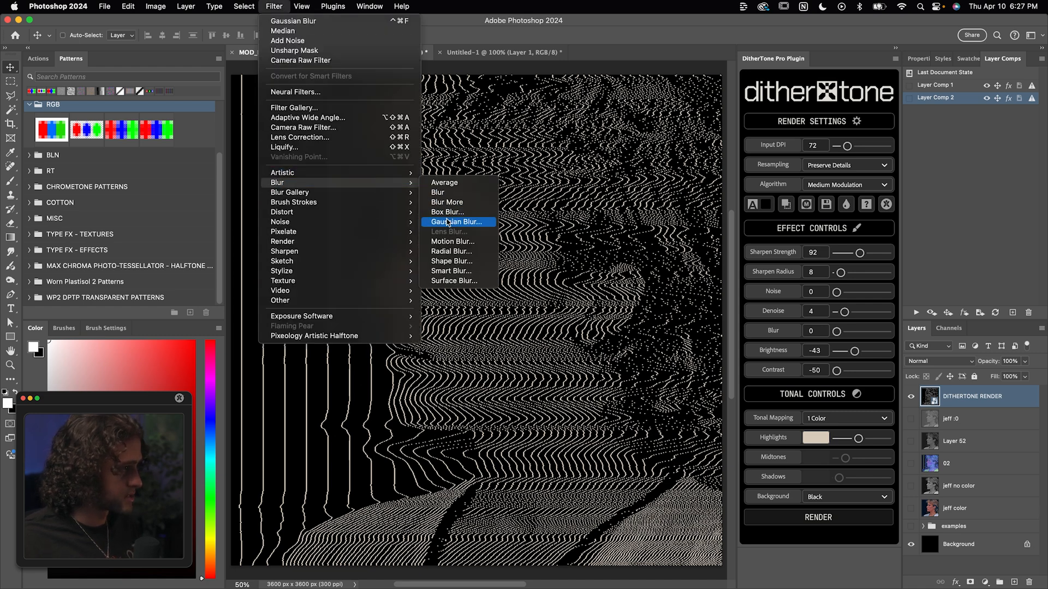
{"action": "left_click", "coordinate": [457, 215]}
{"action": "left_click_drag", "start_coordinate": [568, 77], "coordinate": [627, 115]}
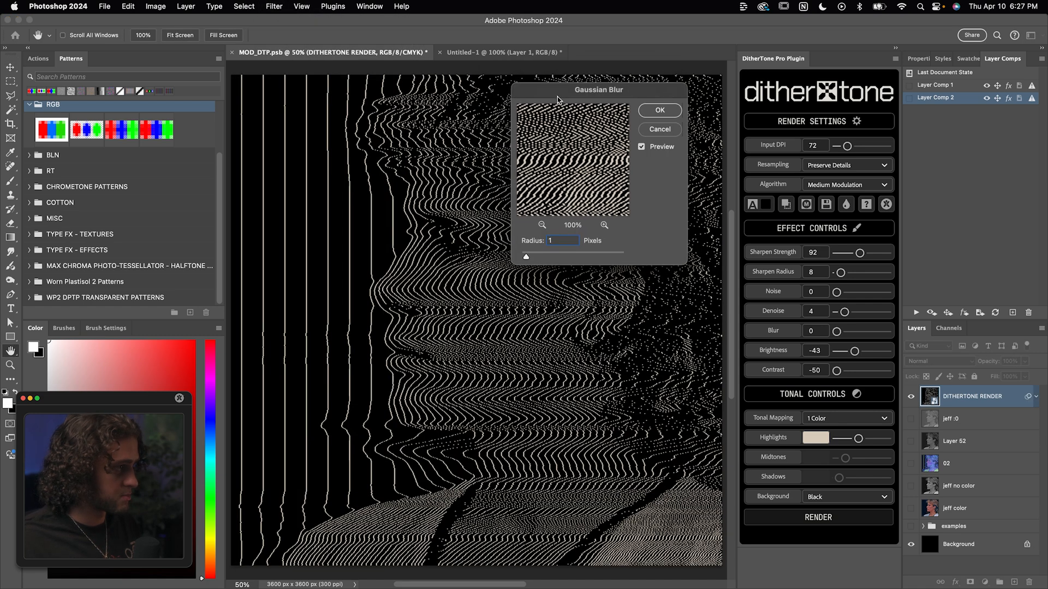
{"action": "key", "text": "Return"}
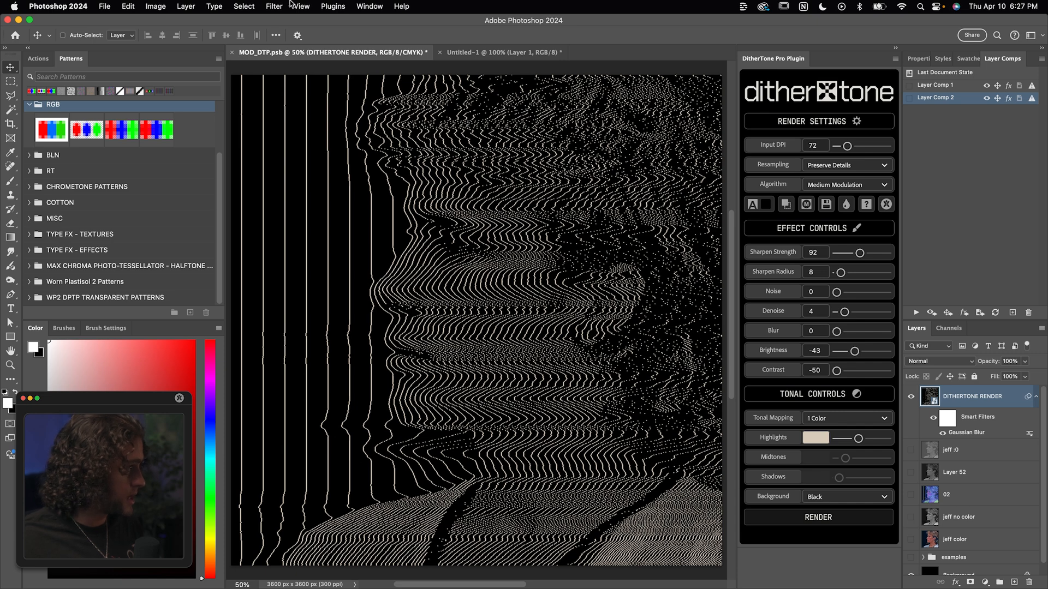
Add a second Gaussian Blur at about 4.6 px and blend it in Screen mode
{"action": "left_click", "coordinate": [274, 6]}
{"action": "mouse_move", "coordinate": [277, 182]}
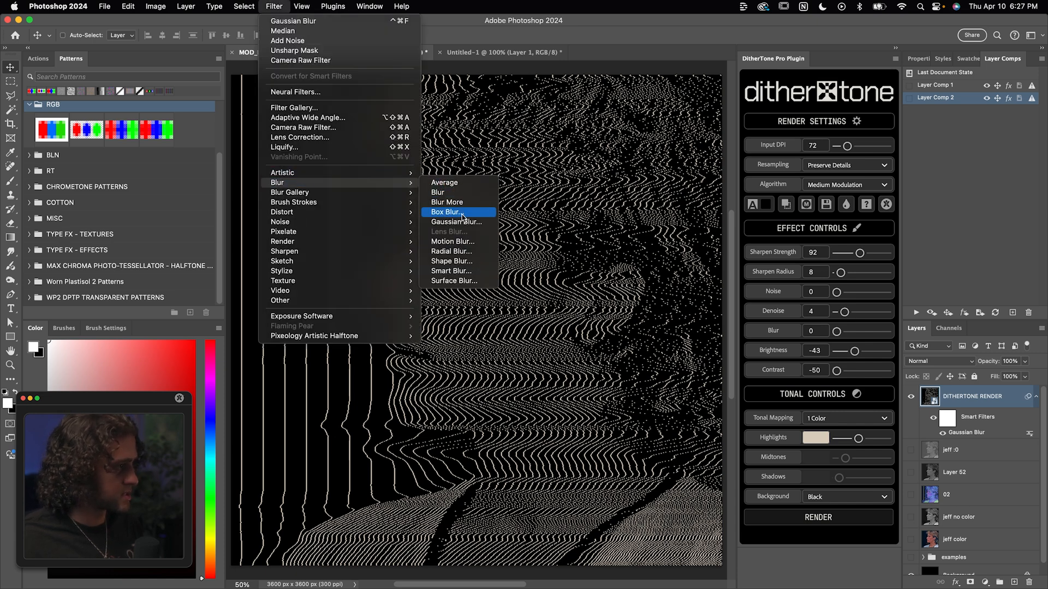
{"action": "left_click", "coordinate": [464, 223]}
{"action": "left_click_drag", "start_coordinate": [559, 284], "coordinate": [578, 283]}
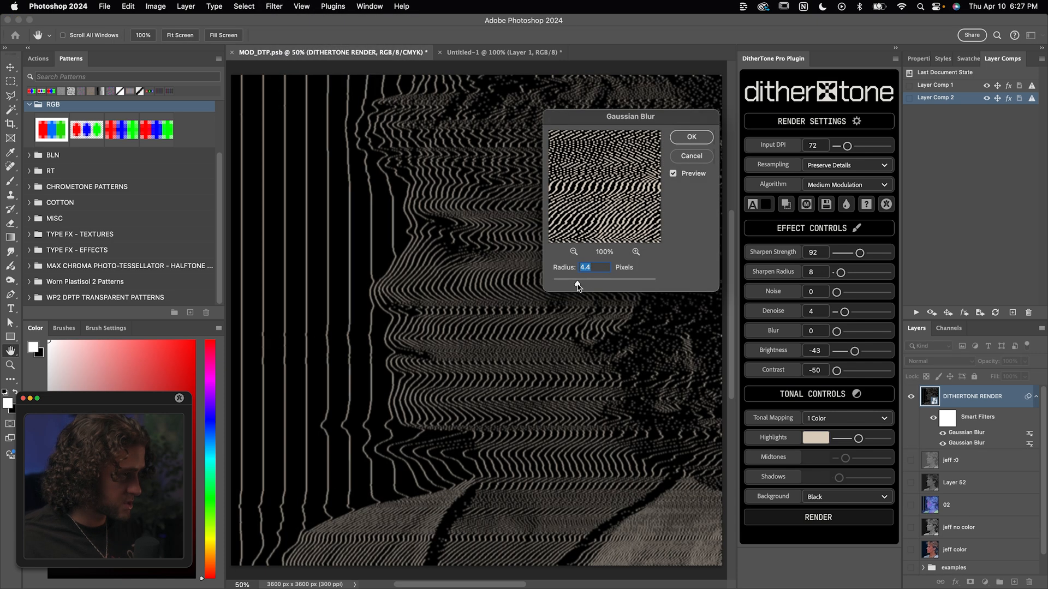
{"action": "left_click", "coordinate": [691, 136]}
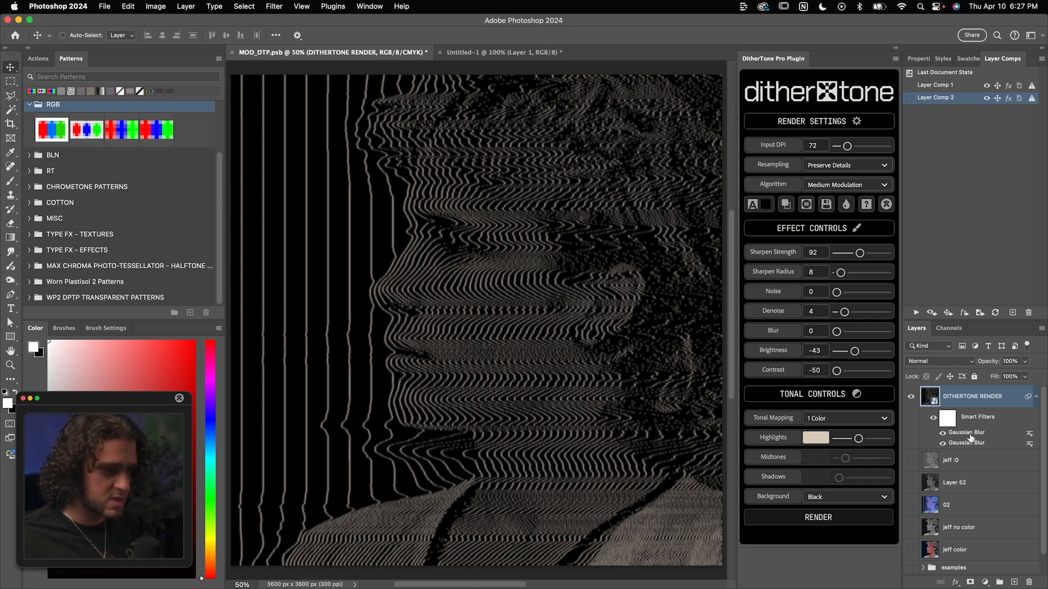
{"action": "double_click", "coordinate": [1031, 439]}
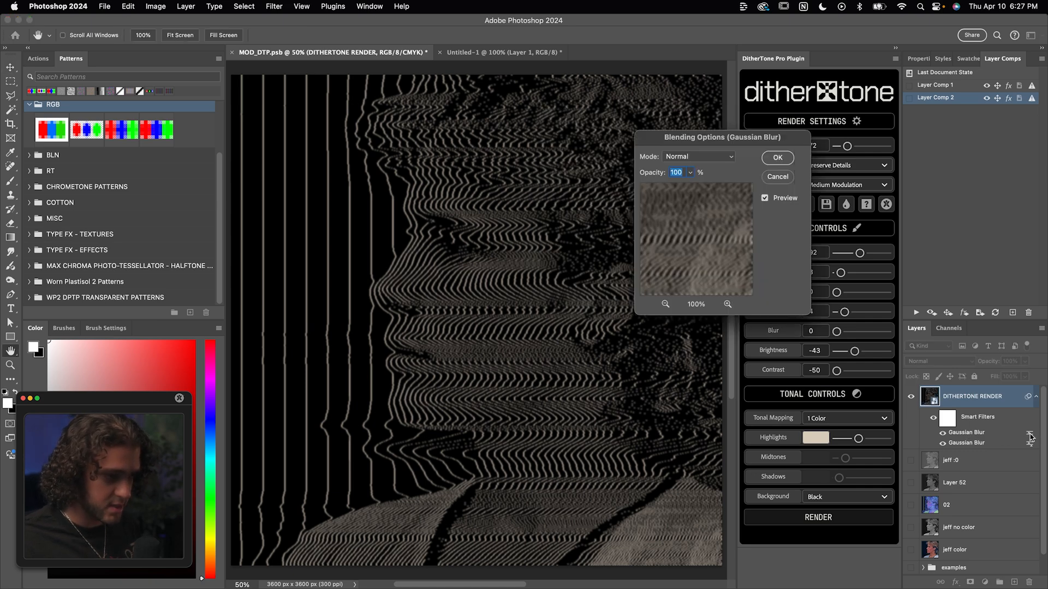
{"action": "mouse_move", "coordinate": [740, 139]}
{"action": "left_mouse_down"}
{"action": "mouse_move", "coordinate": [656, 151]}
{"action": "mouse_move", "coordinate": [646, 181]}
{"action": "left_mouse_up"}
{"action": "left_click", "coordinate": [614, 201]}
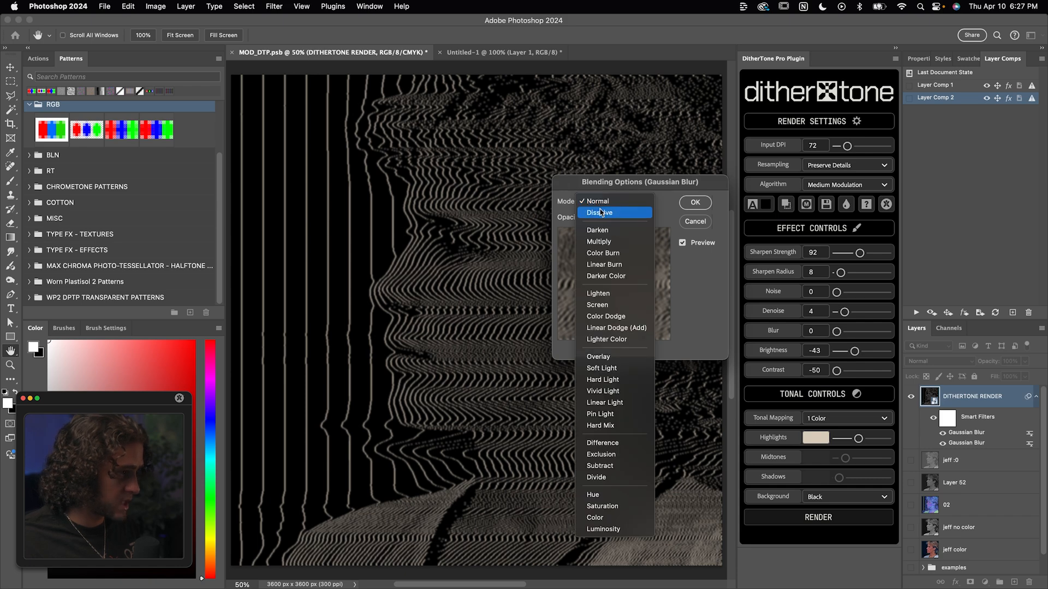
{"action": "left_click", "coordinate": [609, 307]}
{"action": "left_click", "coordinate": [695, 203]}
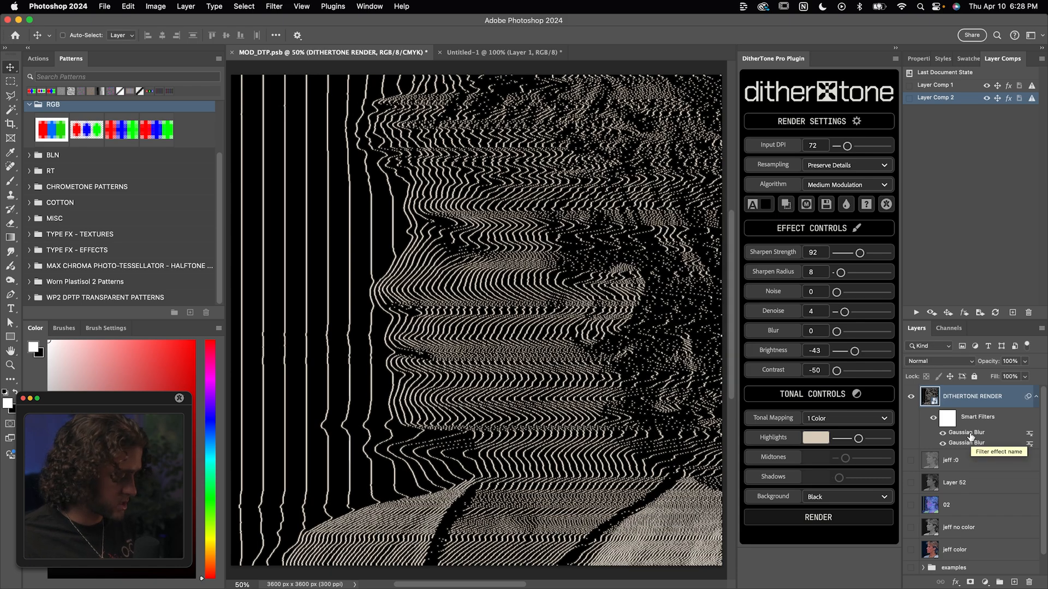
Reorder a Gaussian Blur in the filter stack and raise its radius
{"action": "left_click_drag", "start_coordinate": [972, 436], "coordinate": [971, 426]}
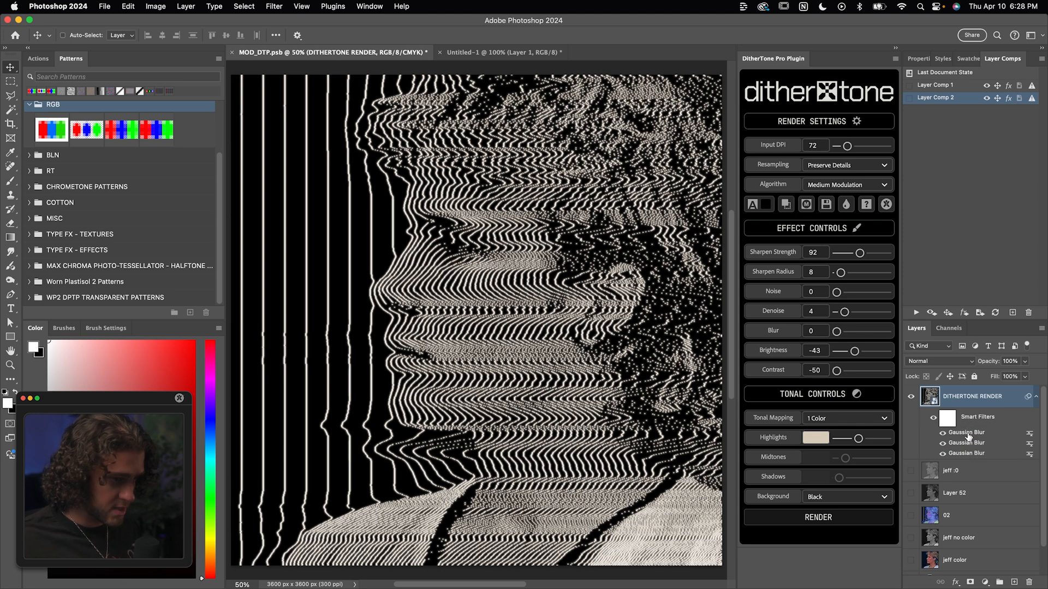
{"action": "double_click", "coordinate": [967, 438]}
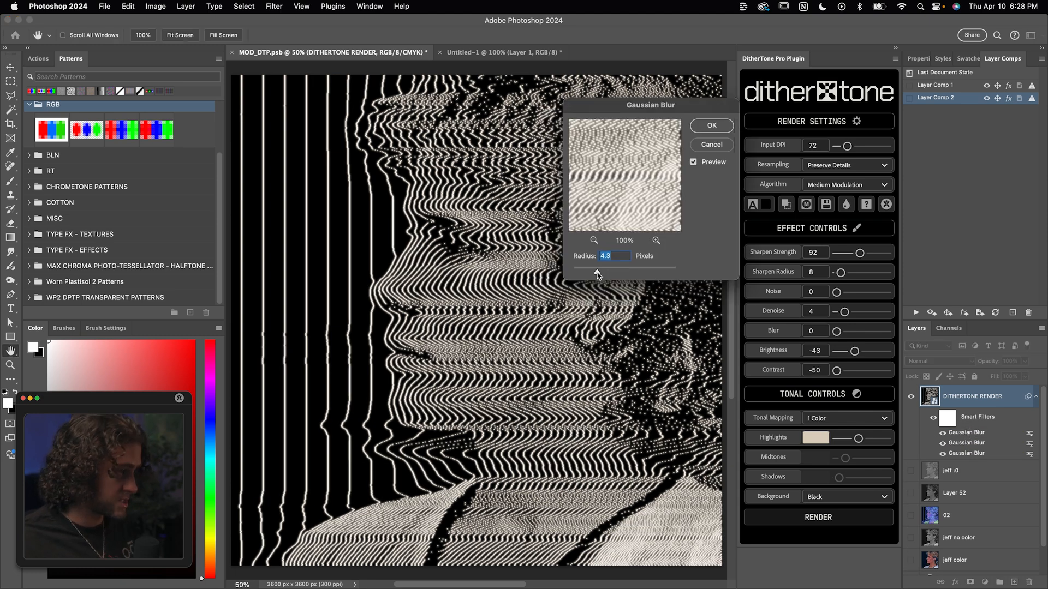
{"action": "left_click_drag", "start_coordinate": [606, 273], "coordinate": [620, 274]}
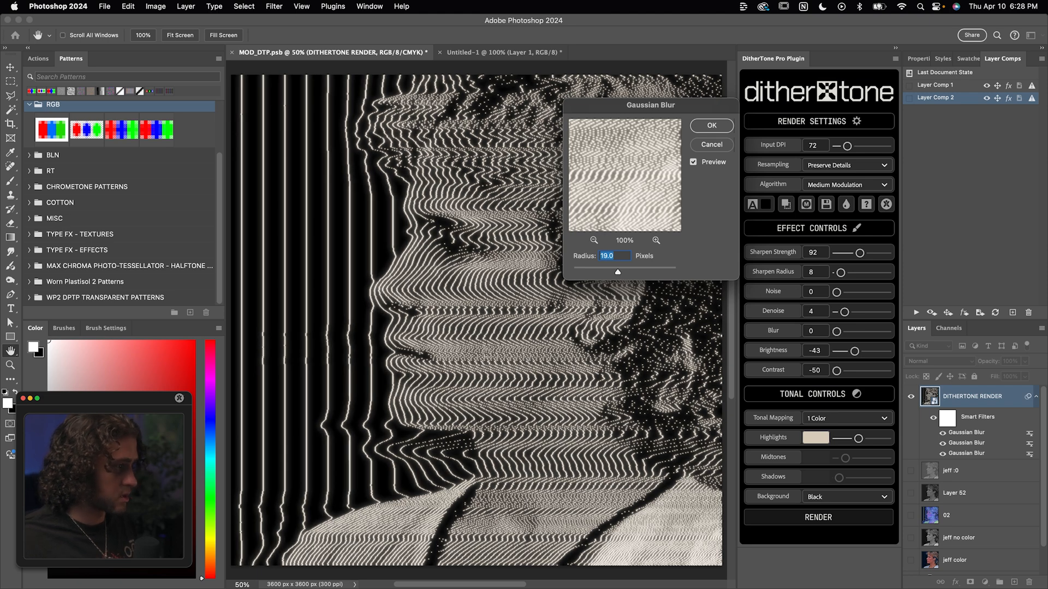
{"action": "key", "text": "Return"}
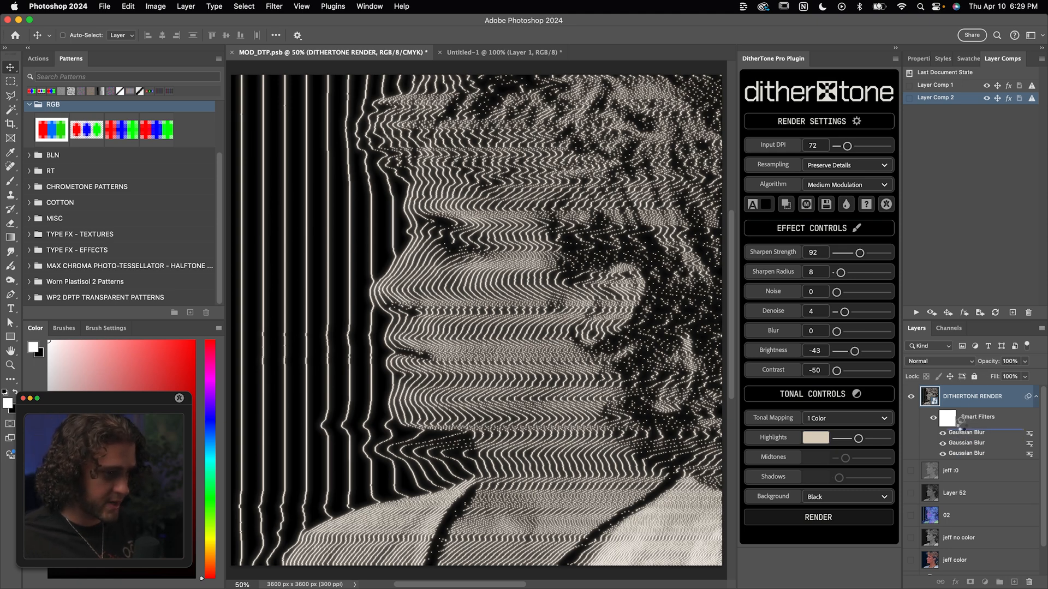
Add a fourth Gaussian Blur at 85.4 px and a fifth with a very high radius
{"action": "key", "text": "ctrl+alt+f"}
{"action": "left_click_drag", "start_coordinate": [620, 271], "coordinate": [637, 273]}
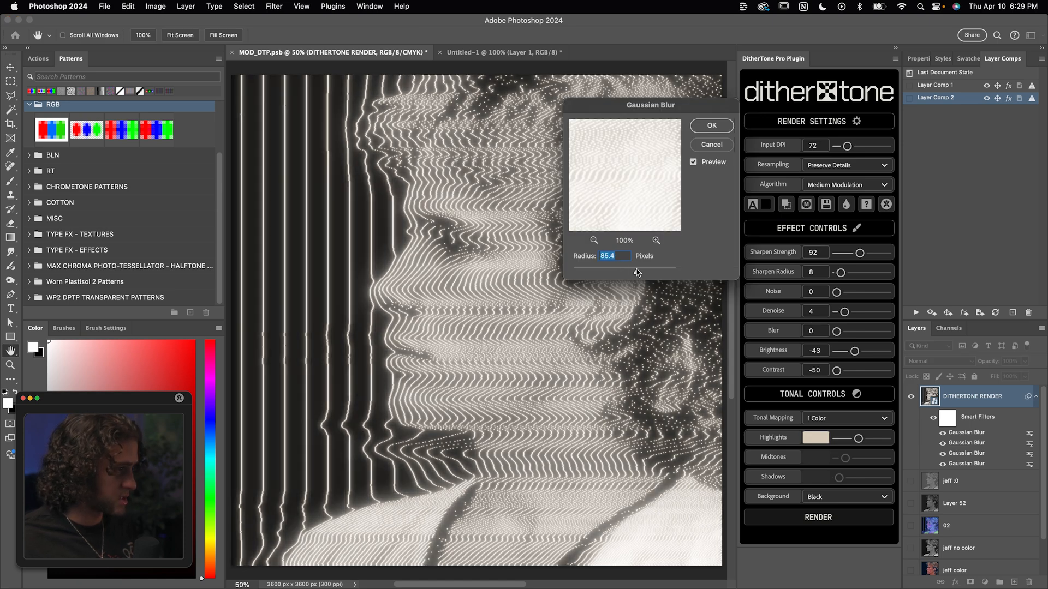
{"action": "left_click", "coordinate": [711, 125]}
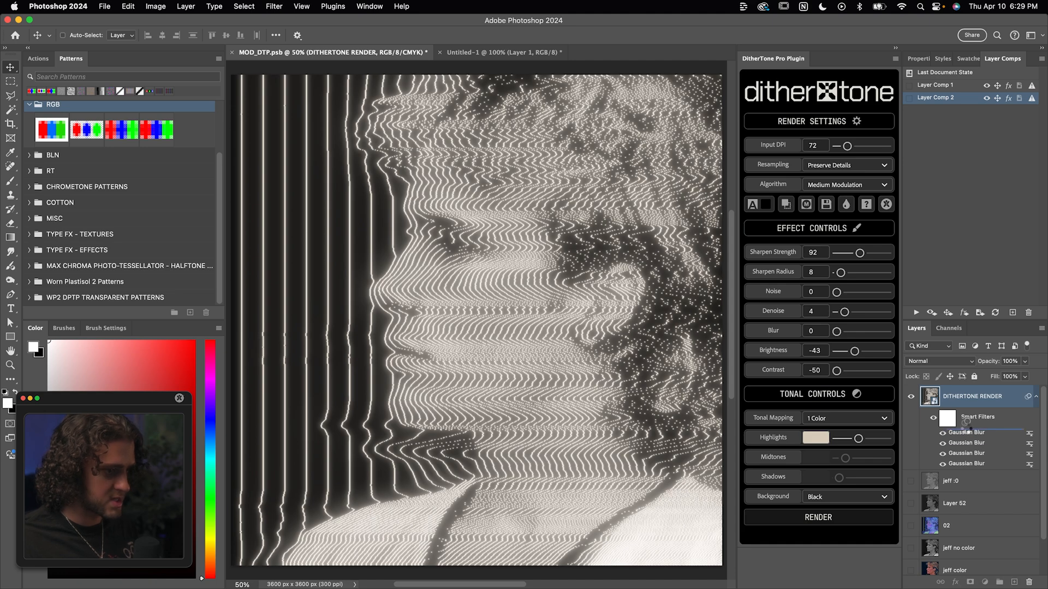
{"action": "key", "text": "ctrl+f"}
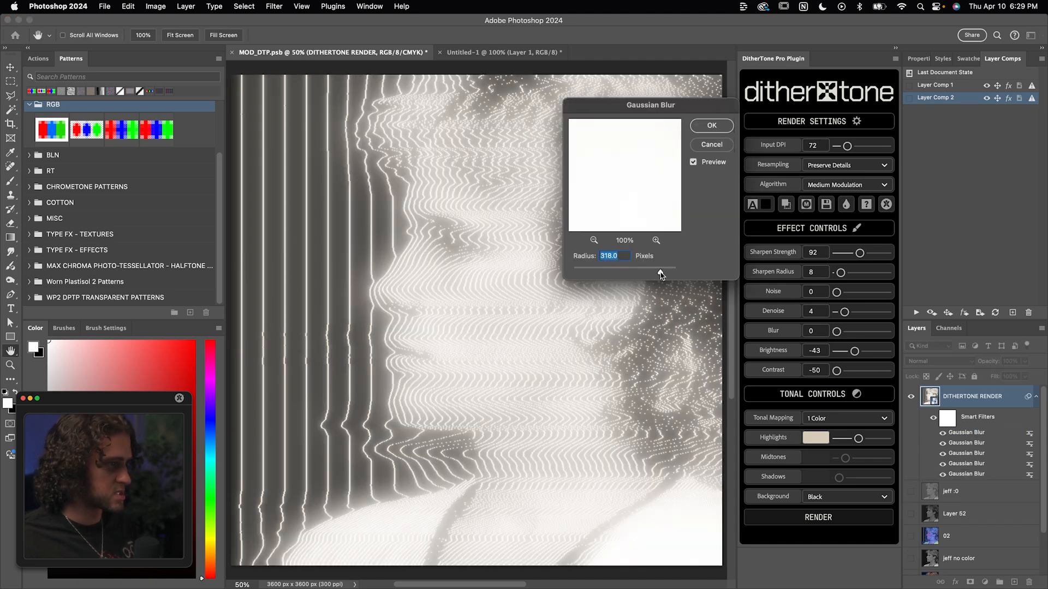
{"action": "left_click_drag", "start_coordinate": [649, 275], "coordinate": [666, 274]}
{"action": "key", "text": "Return"}
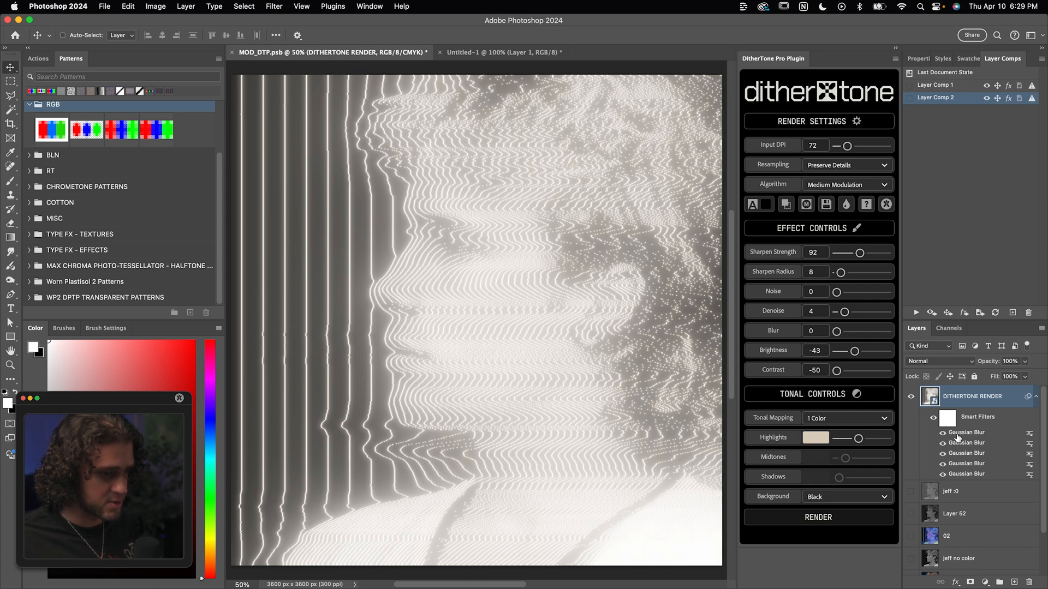
Blend the widest blur in Screen mode at about 52% opacity
{"action": "double_click", "coordinate": [1029, 432]}
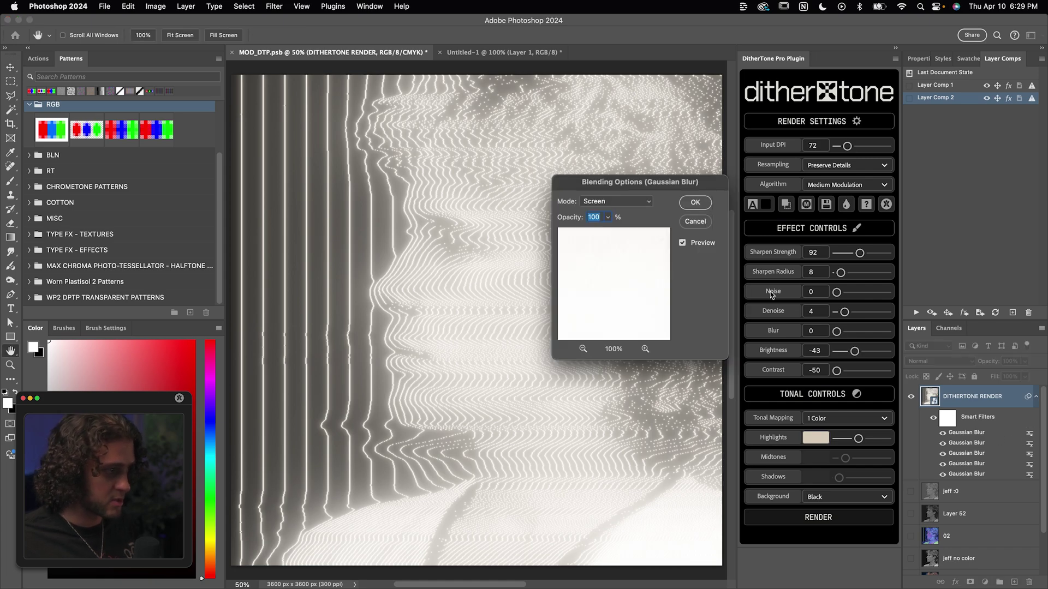
{"action": "left_click", "coordinate": [607, 218]}
{"action": "left_click_drag", "start_coordinate": [603, 233], "coordinate": [587, 234]}
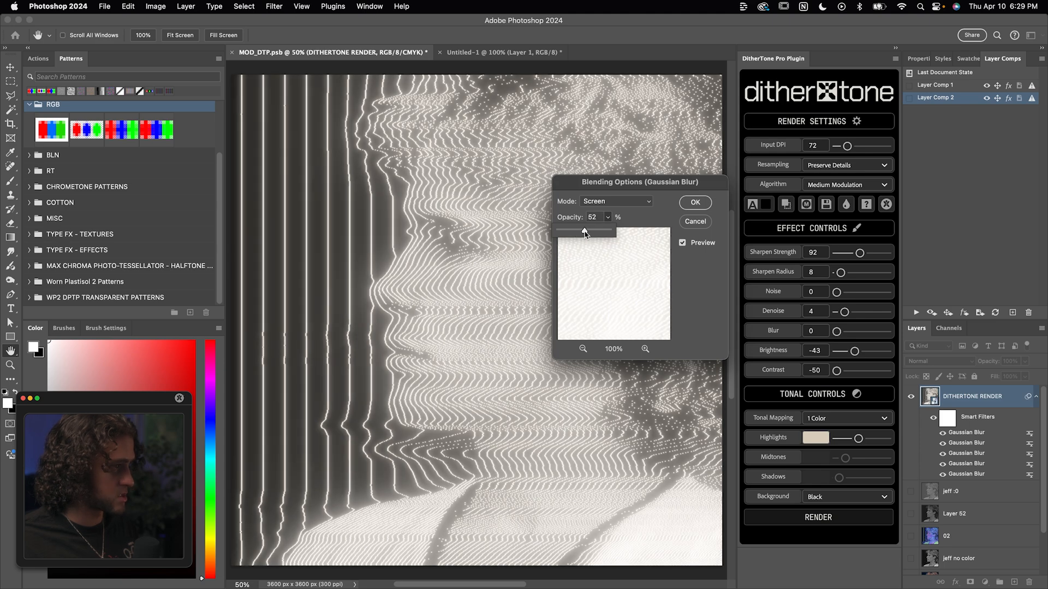
{"action": "left_click", "coordinate": [695, 202]}
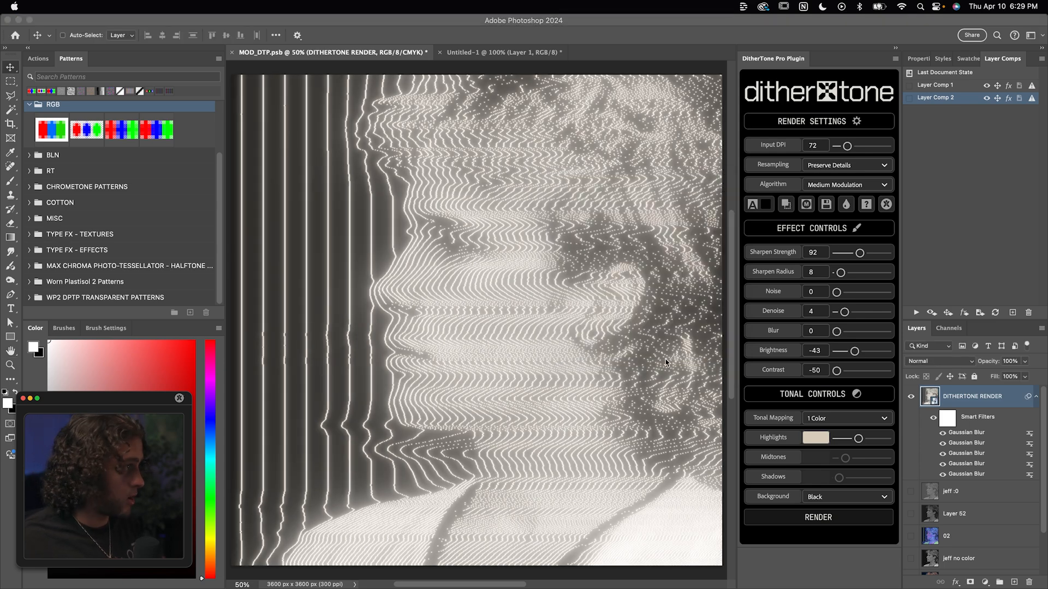
Apply an Emboss filter with Angle 179, Height 8 and Amount 141
{"action": "left_click", "coordinate": [302, 6]}
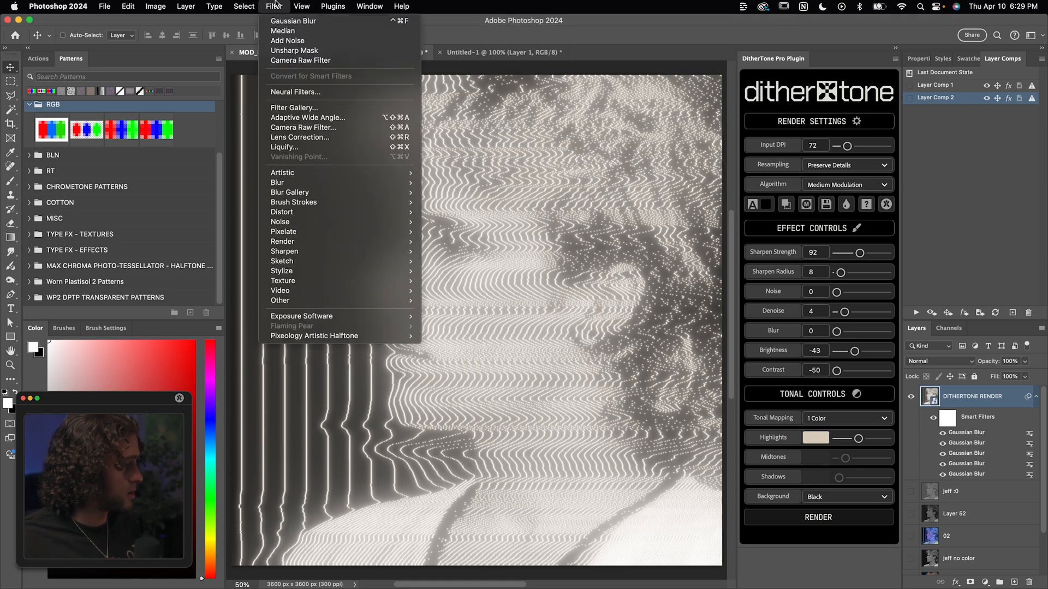
{"action": "mouse_move", "coordinate": [282, 271]}
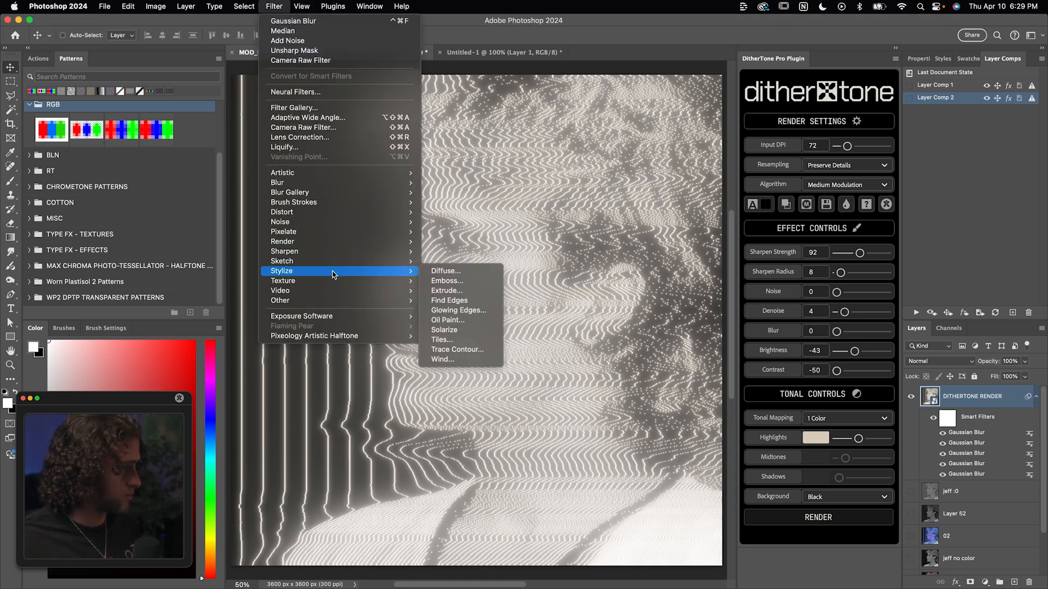
{"action": "left_click", "coordinate": [445, 280]}
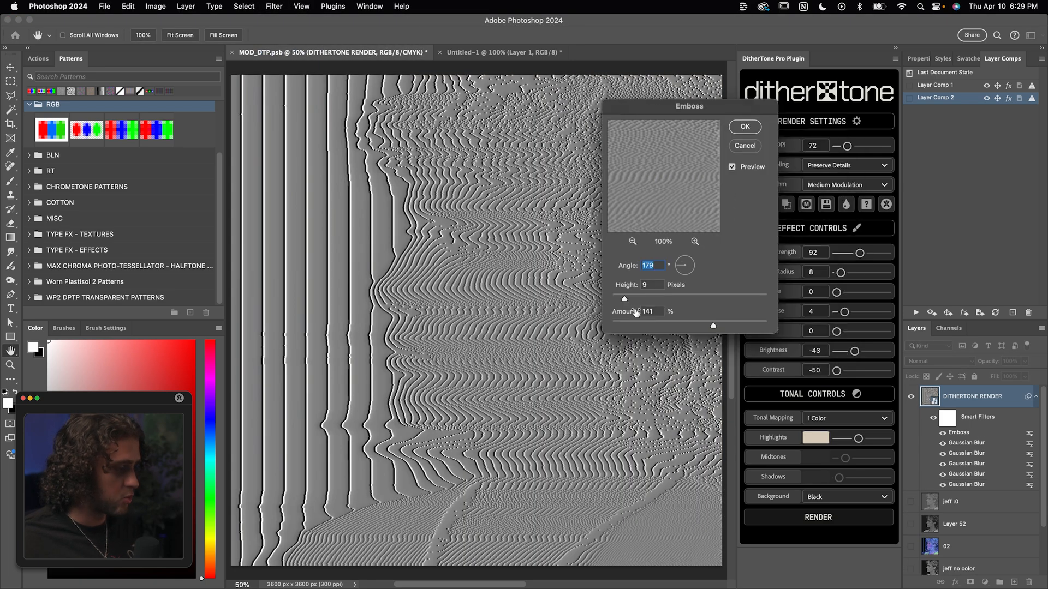
{"action": "left_click_drag", "start_coordinate": [625, 300], "coordinate": [622, 300]}
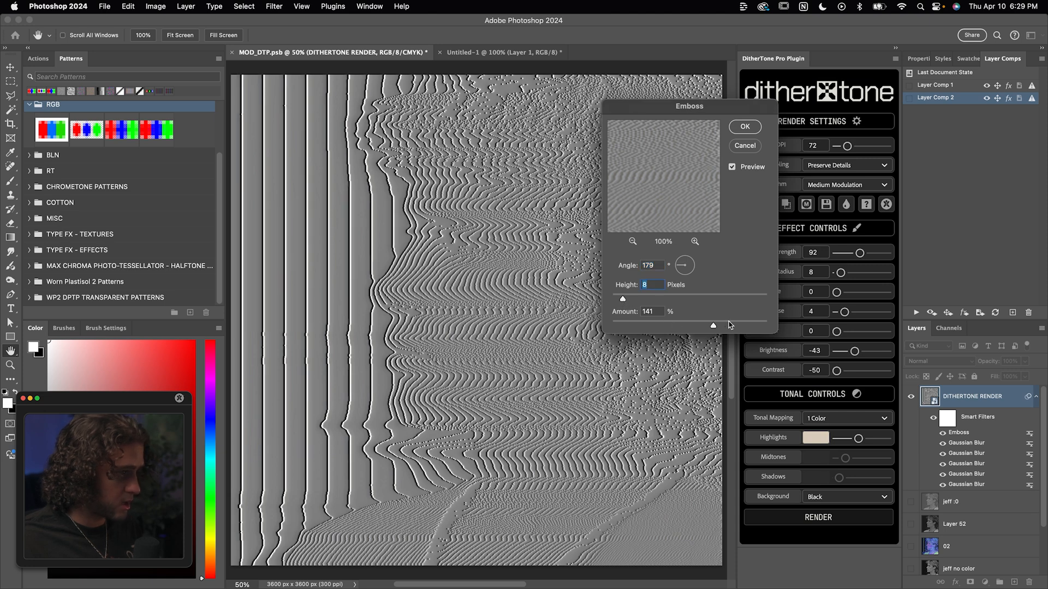
{"action": "left_click", "coordinate": [744, 126]}
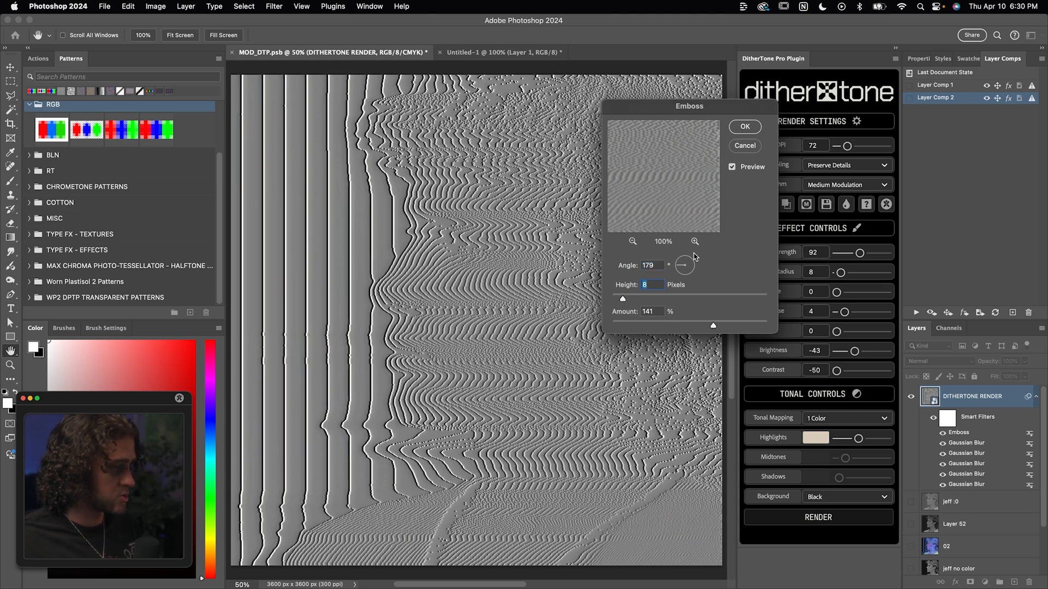
{"action": "left_click", "coordinate": [745, 128]}
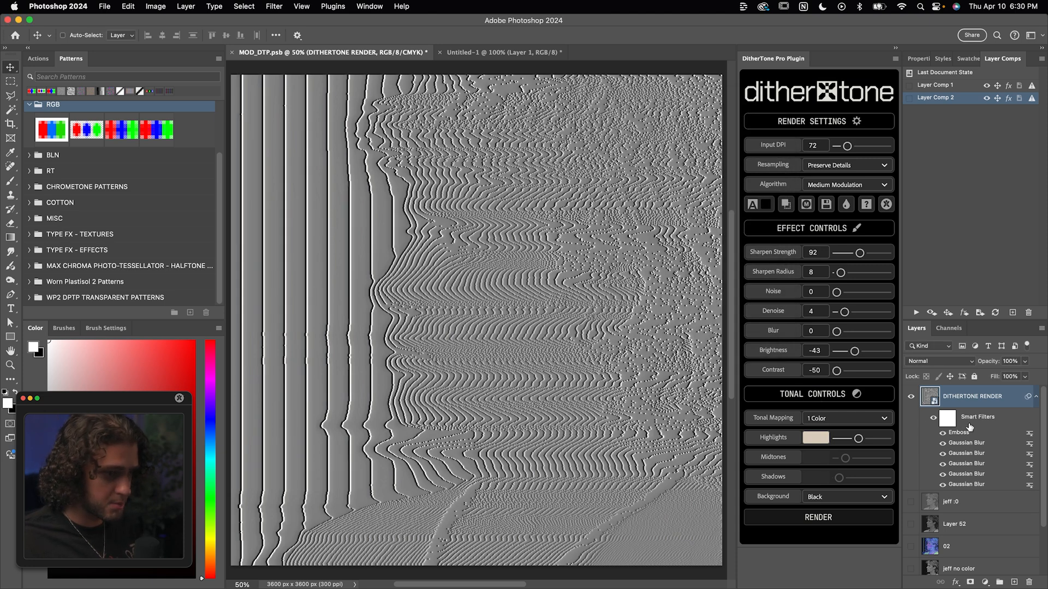
Blend the emboss in Soft Light at about 76% opacity
{"action": "double_click", "coordinate": [1031, 437]}
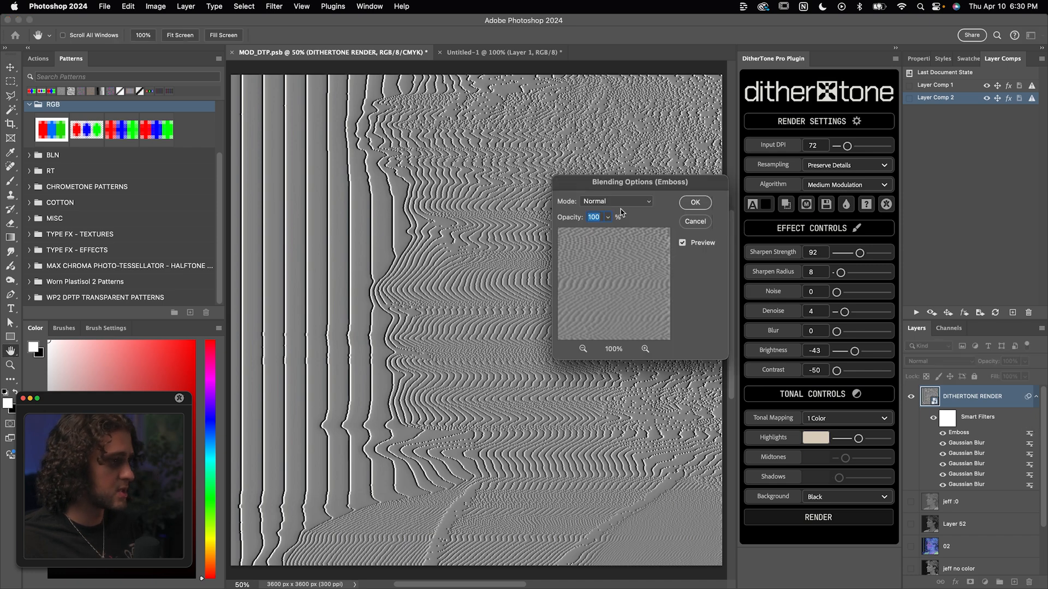
{"action": "left_click", "coordinate": [620, 202]}
{"action": "left_click", "coordinate": [620, 369]}
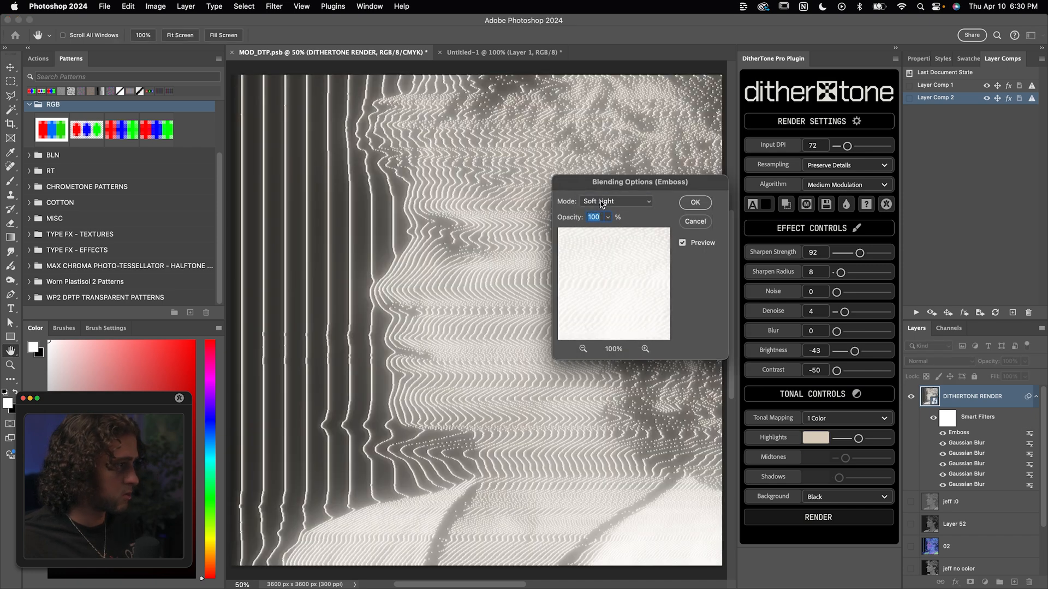
{"action": "left_click_drag", "start_coordinate": [603, 184], "coordinate": [674, 104]}
{"action": "left_click", "coordinate": [678, 138]}
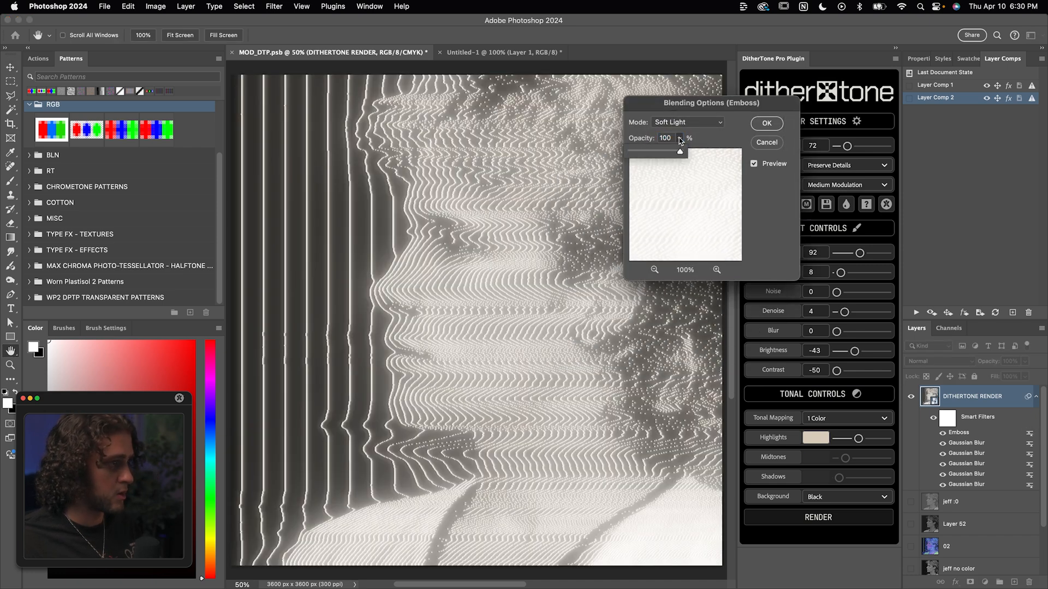
{"action": "left_click_drag", "start_coordinate": [685, 151], "coordinate": [660, 151]}
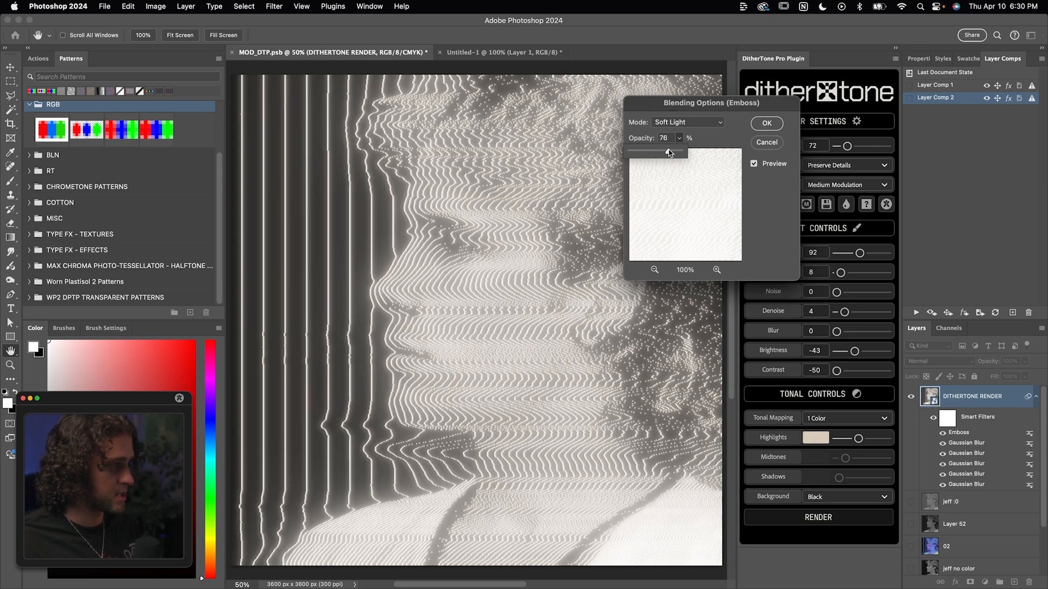
{"action": "left_click", "coordinate": [768, 123]}
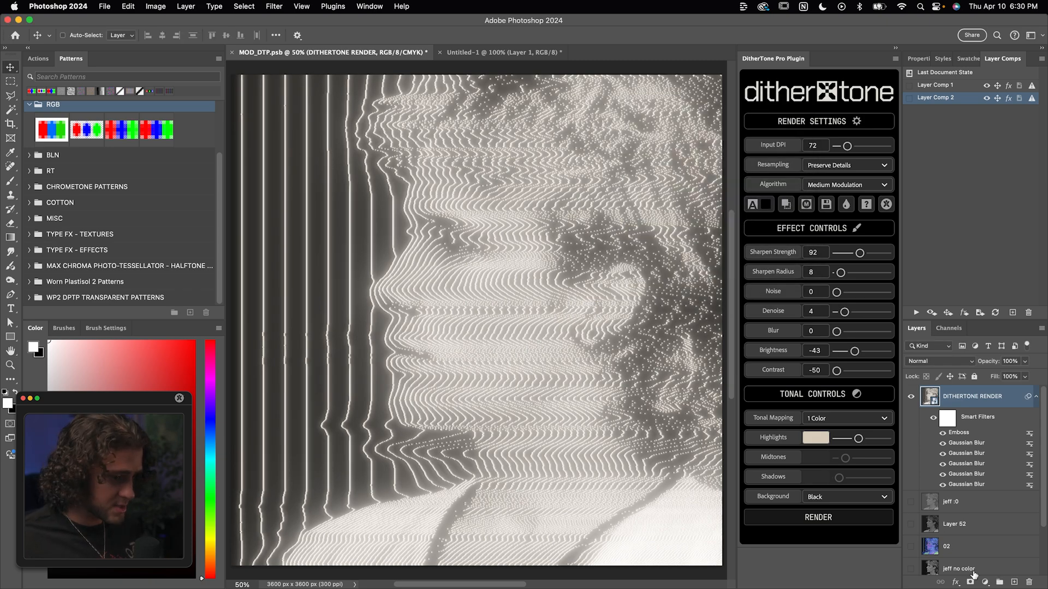
{"action": "left_click", "coordinate": [984, 581]}
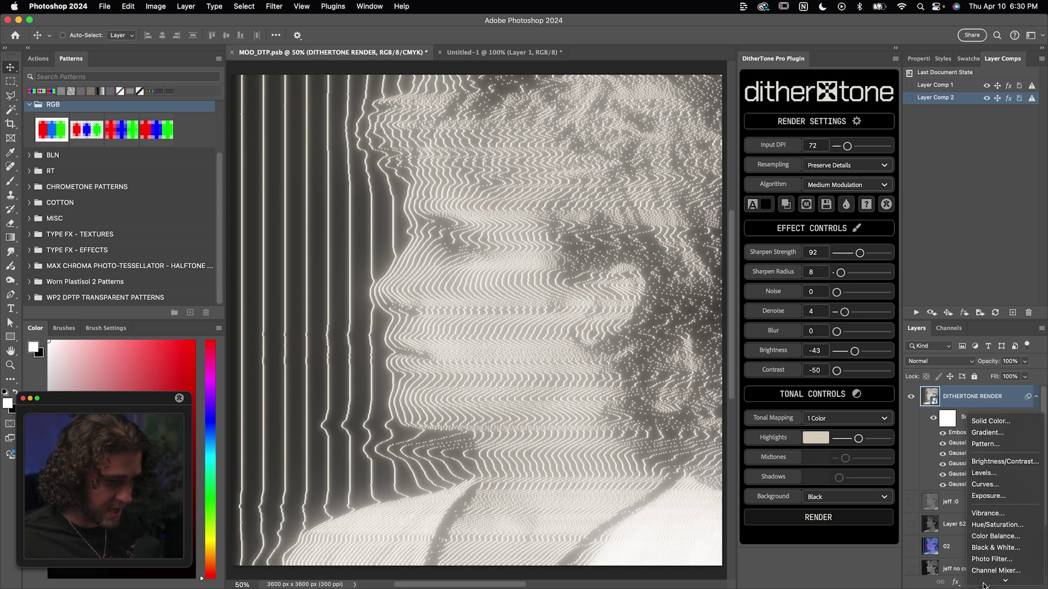
Add a colorized Hue/Saturation adjustment at hue 223, saturation 44, lightness −27 for a blue tint
{"action": "left_click", "coordinate": [996, 525]}
{"action": "left_click", "coordinate": [939, 192]}
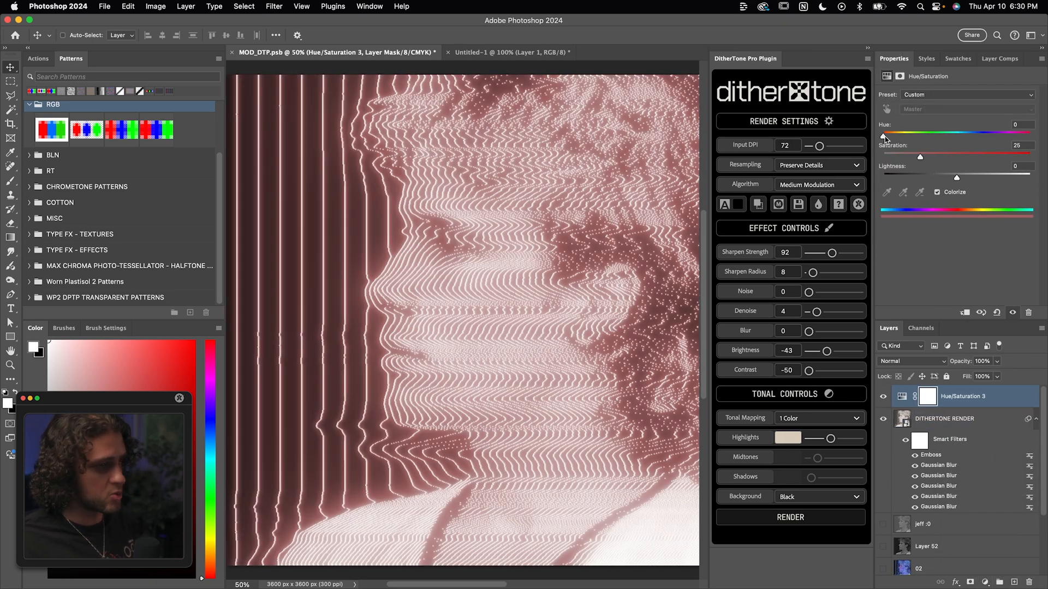
{"action": "left_click_drag", "start_coordinate": [885, 136], "coordinate": [976, 135]}
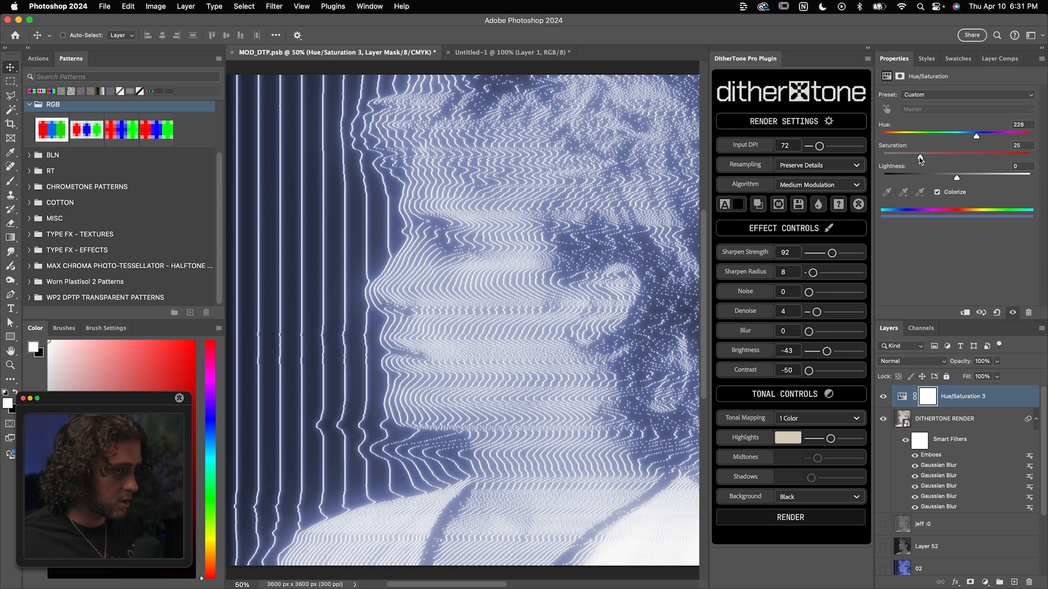
{"action": "mouse_move", "coordinate": [921, 156]}
{"action": "left_mouse_down"}
{"action": "mouse_move", "coordinate": [939, 157]}
{"action": "mouse_move", "coordinate": [935, 178]}
{"action": "left_mouse_up"}
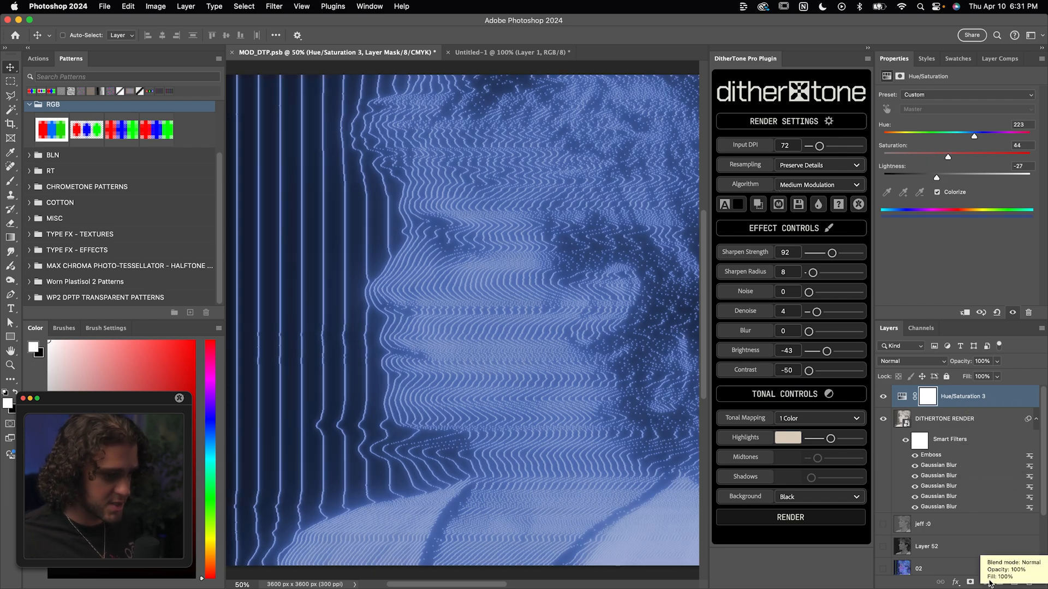
Add an Exposure adjustment at about +1.28 to brighten the blue portrait
{"action": "left_click", "coordinate": [990, 582]}
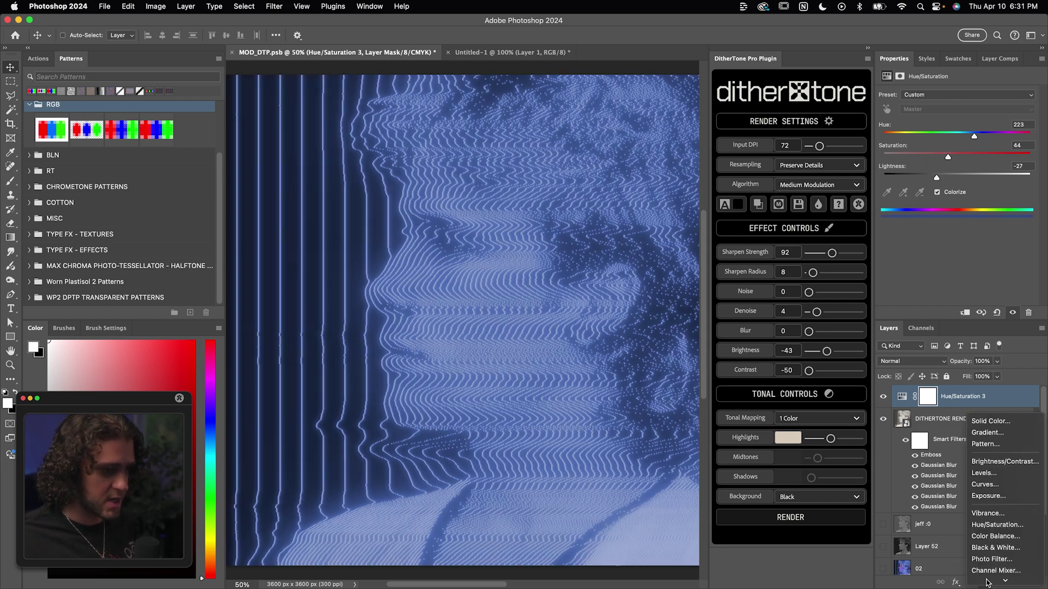
{"action": "left_click", "coordinate": [989, 497]}
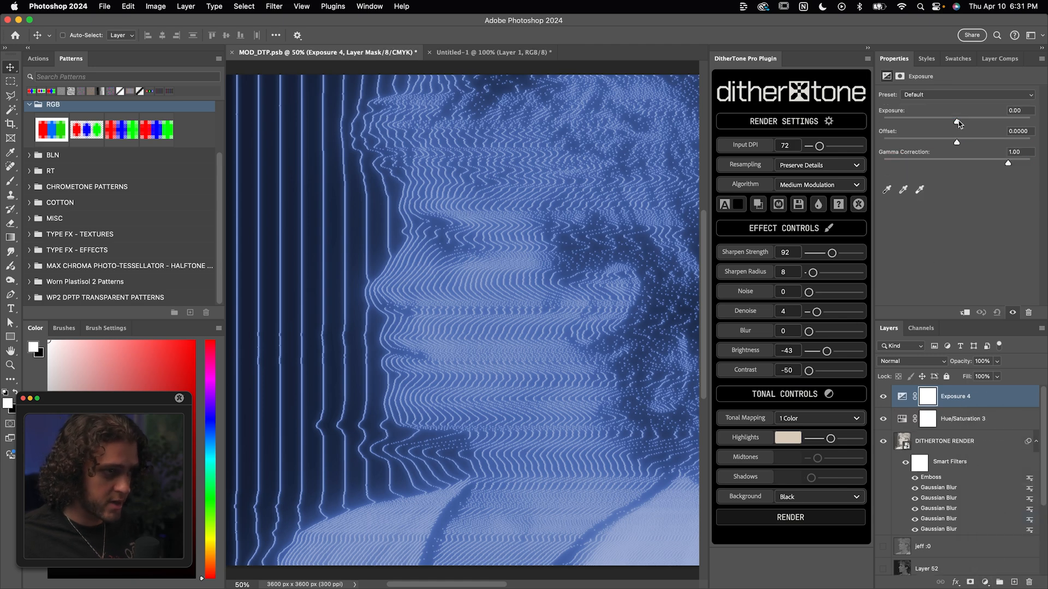
{"action": "left_click_drag", "start_coordinate": [959, 120], "coordinate": [970, 123]}
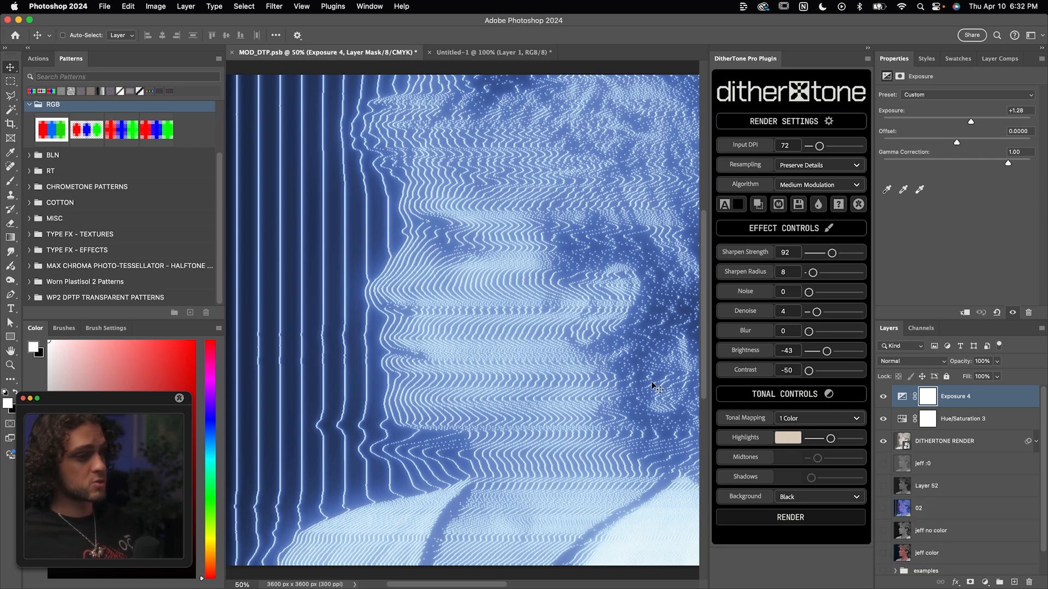
{"action": "left_click", "coordinate": [927, 463]}
Move the visible jeff color layer to the top beneath Exposure 4 and blend it in Color mode
{"action": "left_click", "coordinate": [929, 554]}
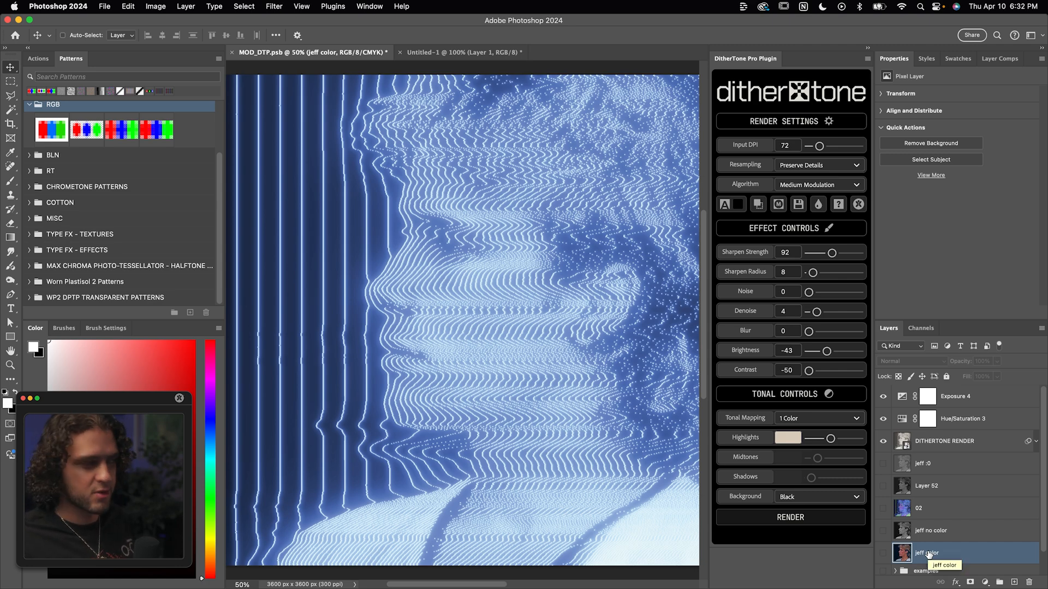
{"action": "left_click", "coordinate": [274, 6]}
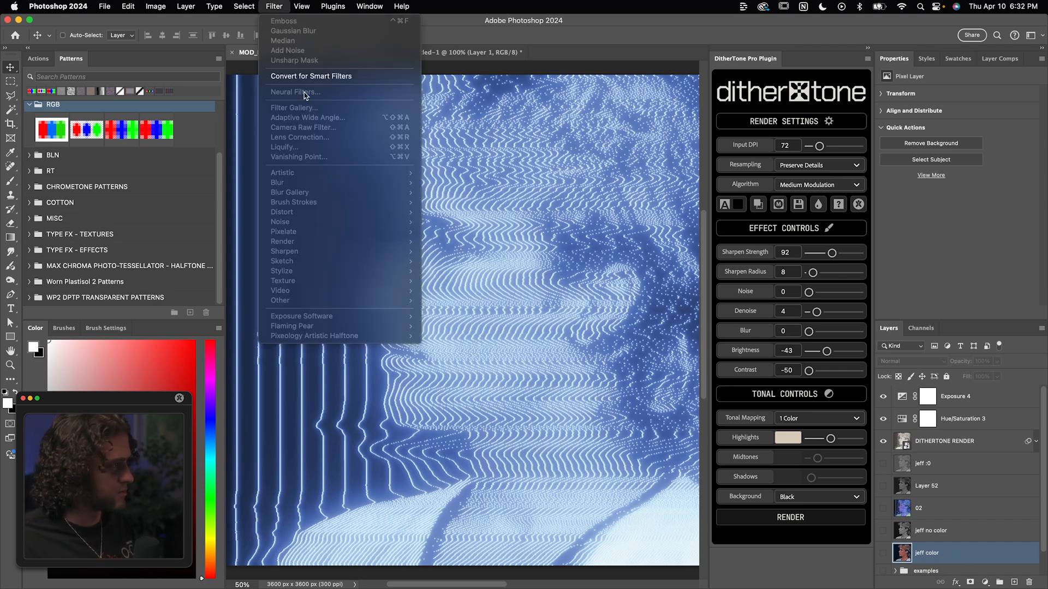
{"action": "left_click", "coordinate": [525, 153]}
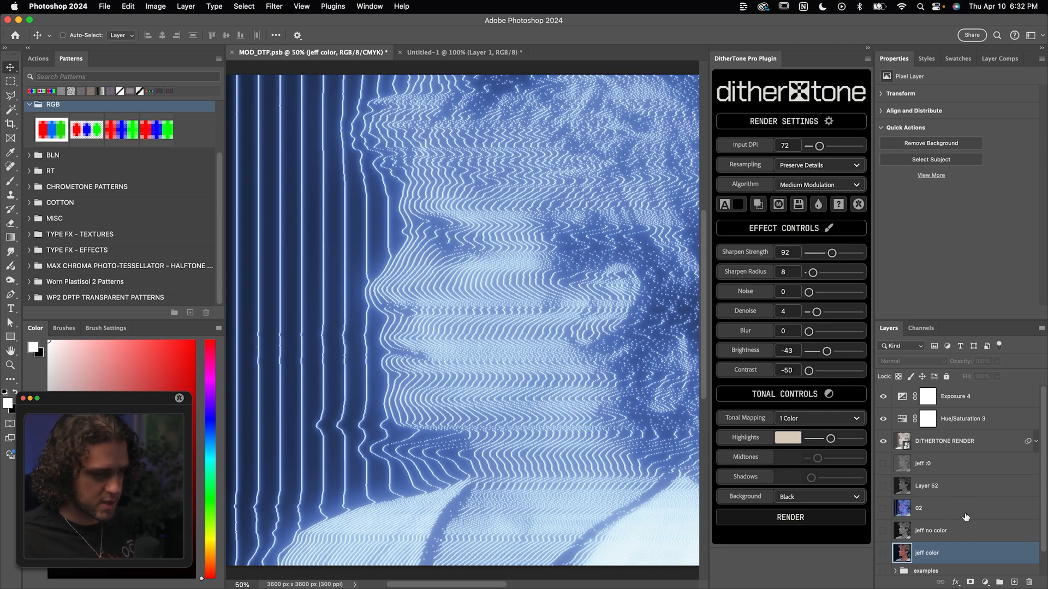
{"action": "left_click_drag", "start_coordinate": [934, 553], "coordinate": [934, 390]}
{"action": "left_click", "coordinate": [884, 397]}
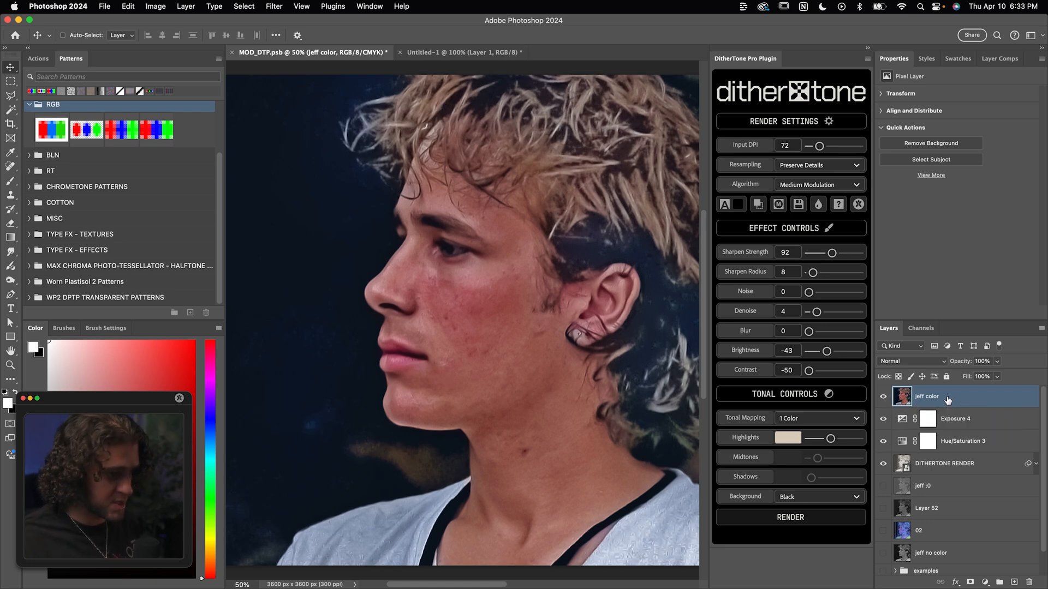
{"action": "left_click_drag", "start_coordinate": [948, 400], "coordinate": [950, 420]}
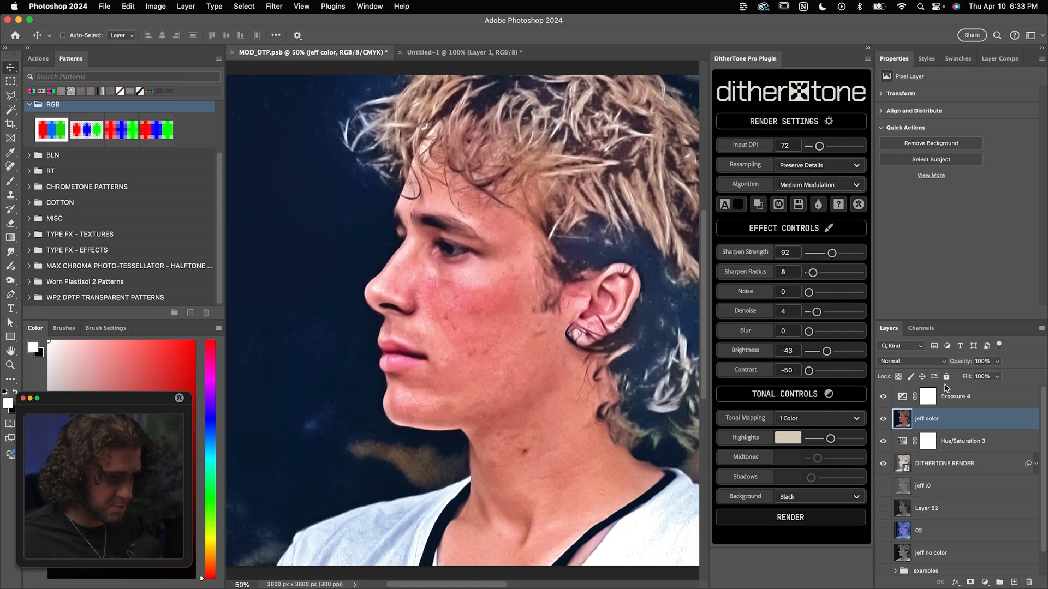
{"action": "left_click", "coordinate": [894, 362]}
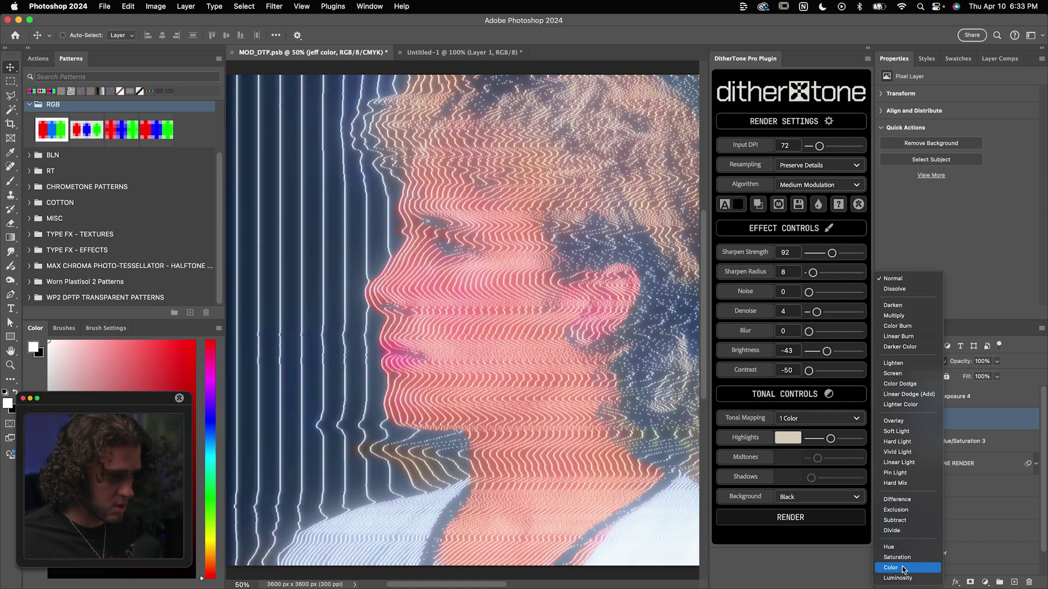
{"action": "left_click", "coordinate": [903, 568]}
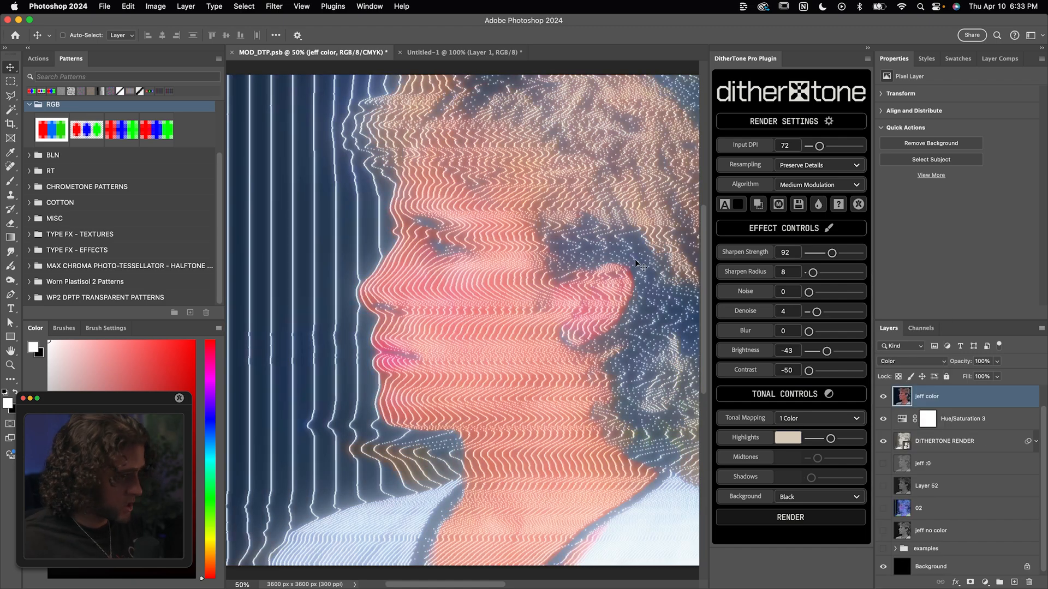
{"action": "scroll", "coordinate": [970, 414], "scroll_direction": "up", "scroll_amount": 1}
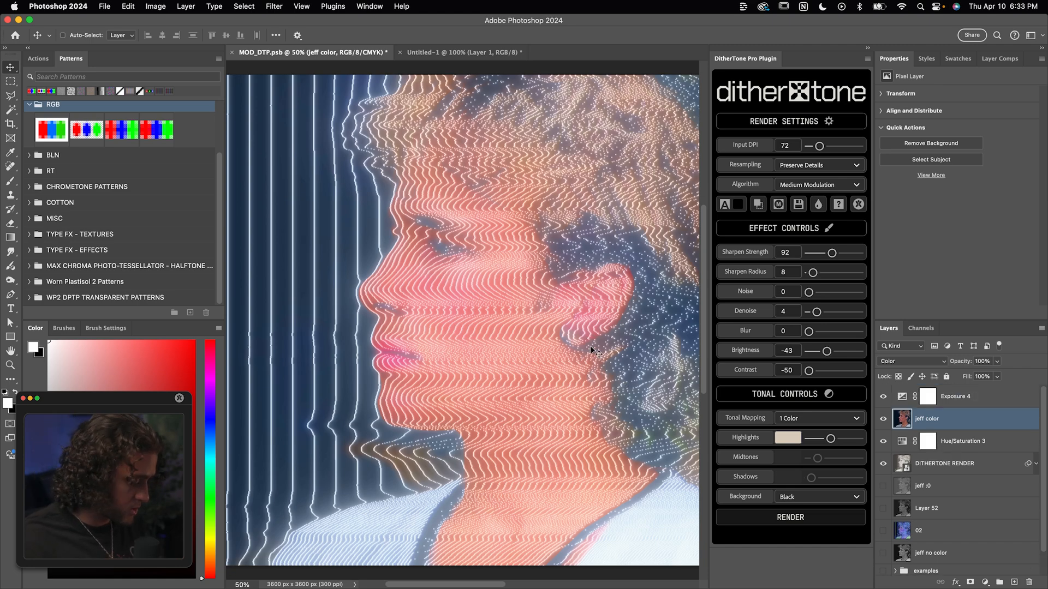
Shift the jeff color layer's hue to −29 and saturation to +16 for pink skin on teal
{"action": "key", "text": "super+u"}
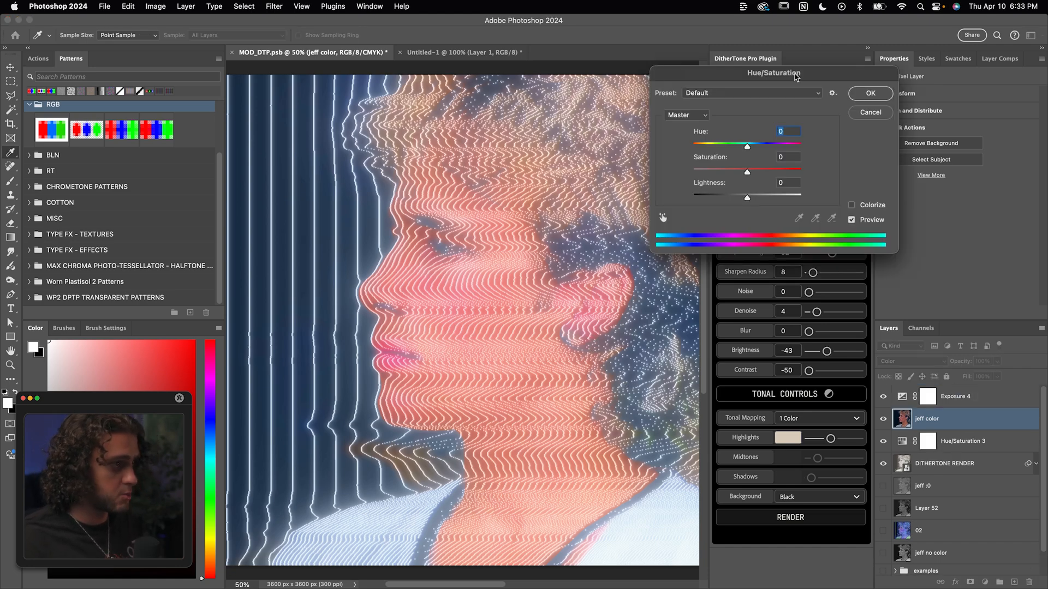
{"action": "left_click_drag", "start_coordinate": [794, 75], "coordinate": [684, 151]}
{"action": "mouse_move", "coordinate": [636, 247]}
{"action": "left_mouse_down"}
{"action": "mouse_move", "coordinate": [645, 248]}
{"action": "mouse_move", "coordinate": [599, 222]}
{"action": "mouse_move", "coordinate": [618, 222]}
{"action": "left_mouse_up"}
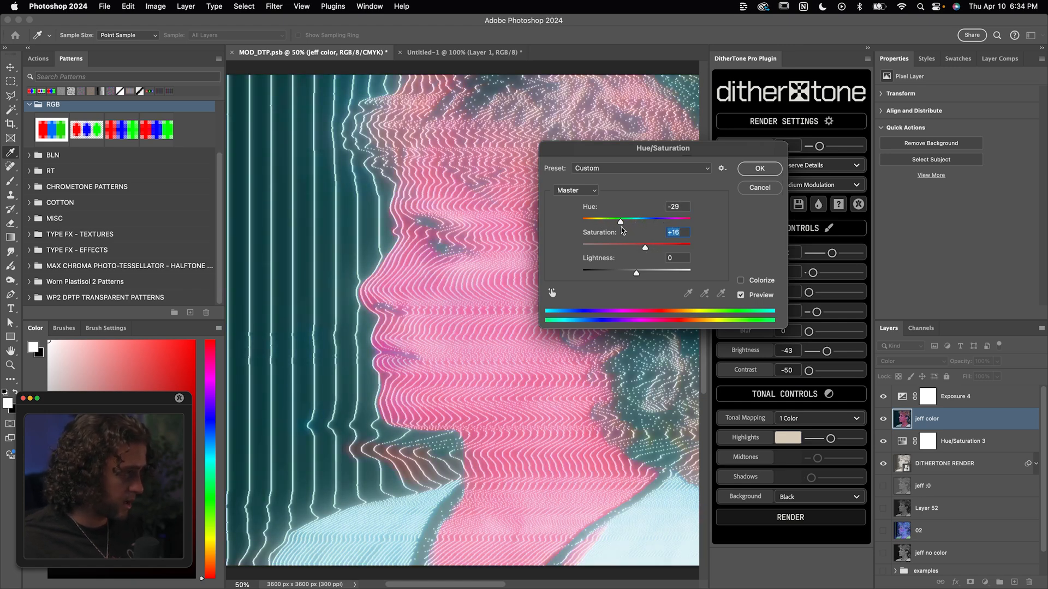
Confirm the hue change and split jeff color's Blend If black slider to about 97/164
{"action": "left_click_drag", "start_coordinate": [624, 148], "coordinate": [633, 114]}
{"action": "key", "text": "Return"}
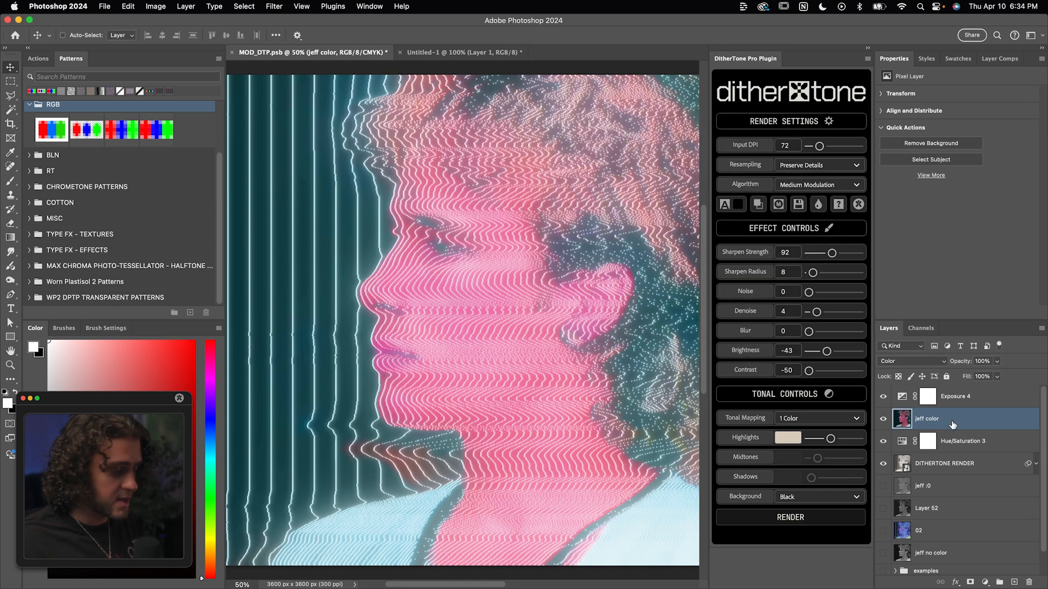
{"action": "double_click", "coordinate": [972, 425]}
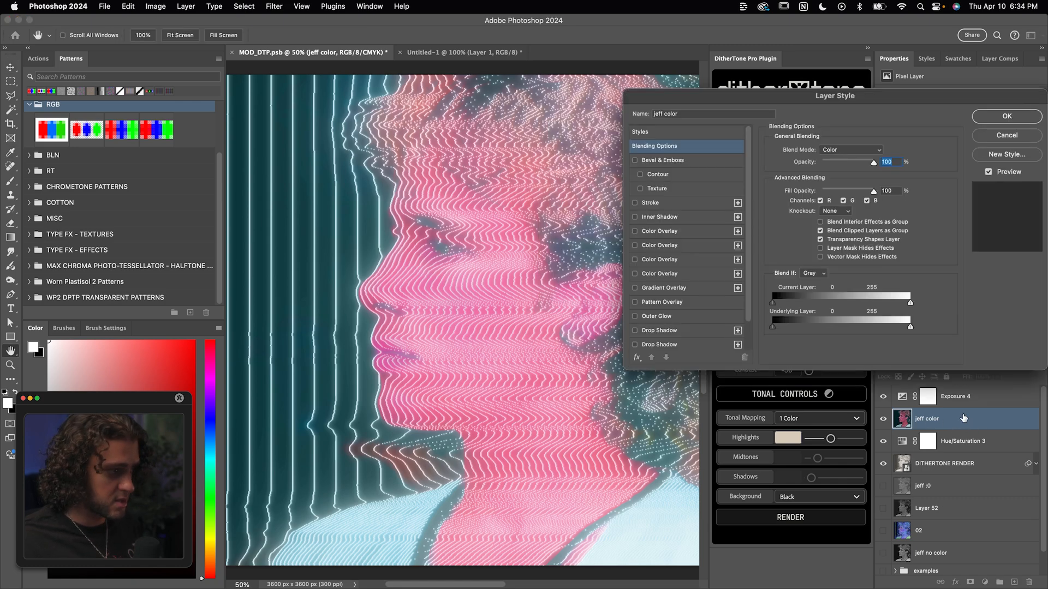
{"action": "left_click_drag", "start_coordinate": [815, 102], "coordinate": [732, 85]}
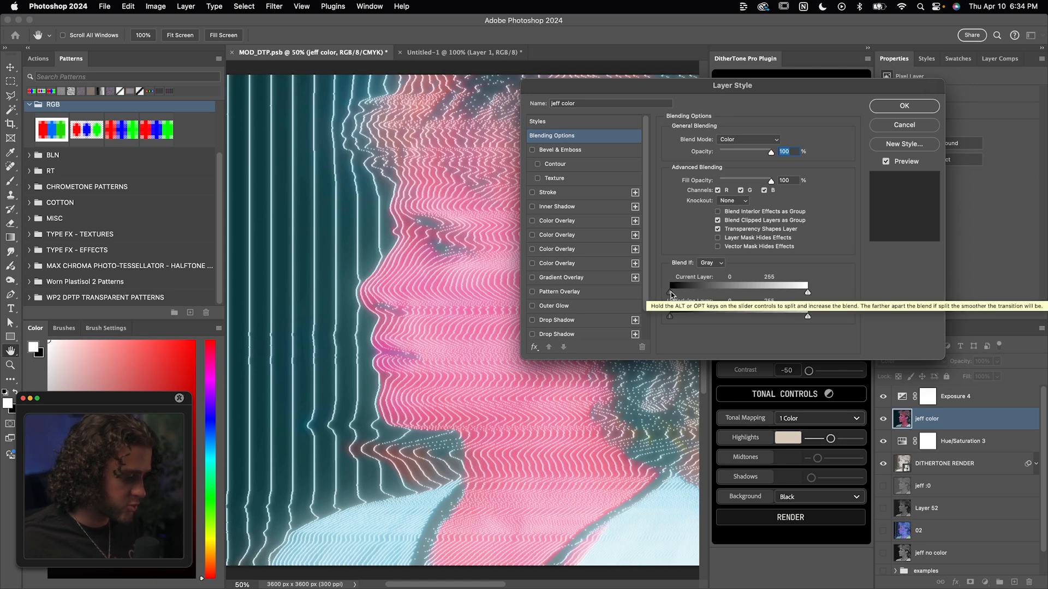
{"action": "left_click_drag", "start_coordinate": [672, 293], "coordinate": [731, 294]}
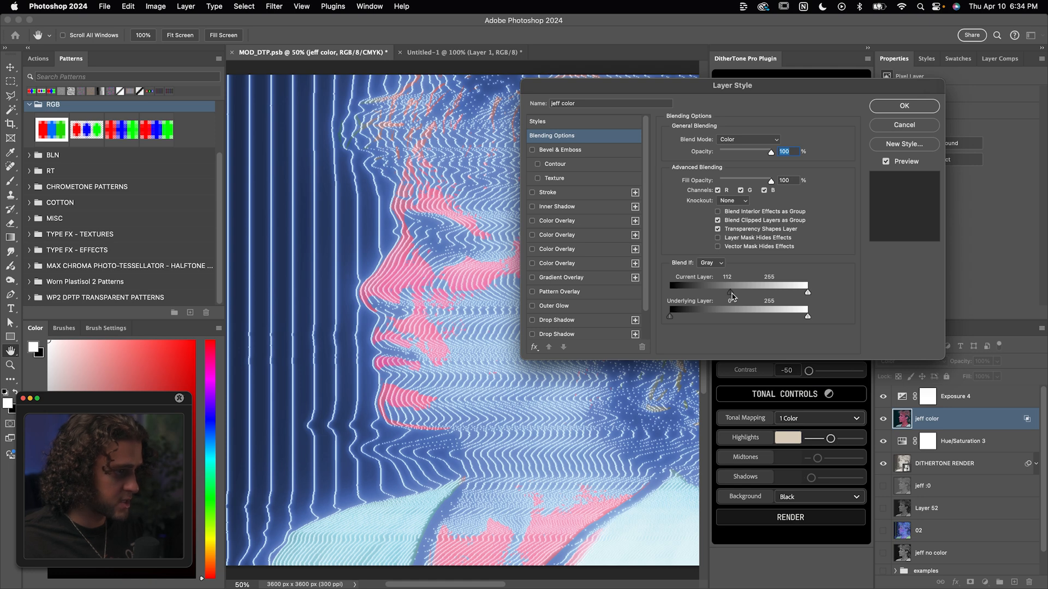
{"action": "mouse_move", "coordinate": [731, 295]}
{"action": "left_mouse_down"}
{"action": "mouse_move", "coordinate": [757, 296]}
{"action": "mouse_move", "coordinate": [719, 296]}
{"action": "mouse_move", "coordinate": [752, 295]}
{"action": "left_mouse_up"}
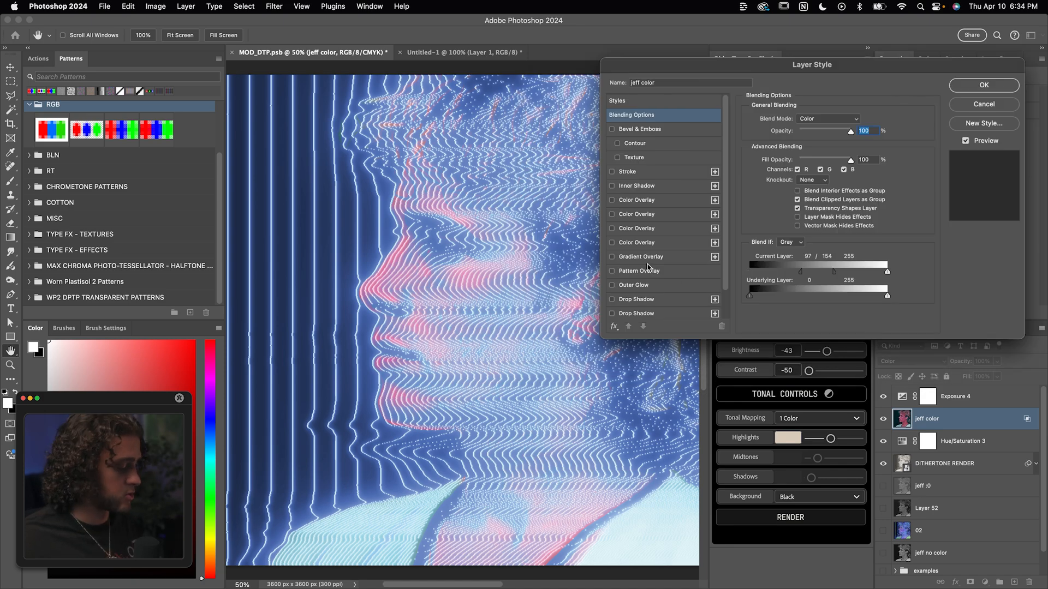
{"action": "key", "text": "Return"}
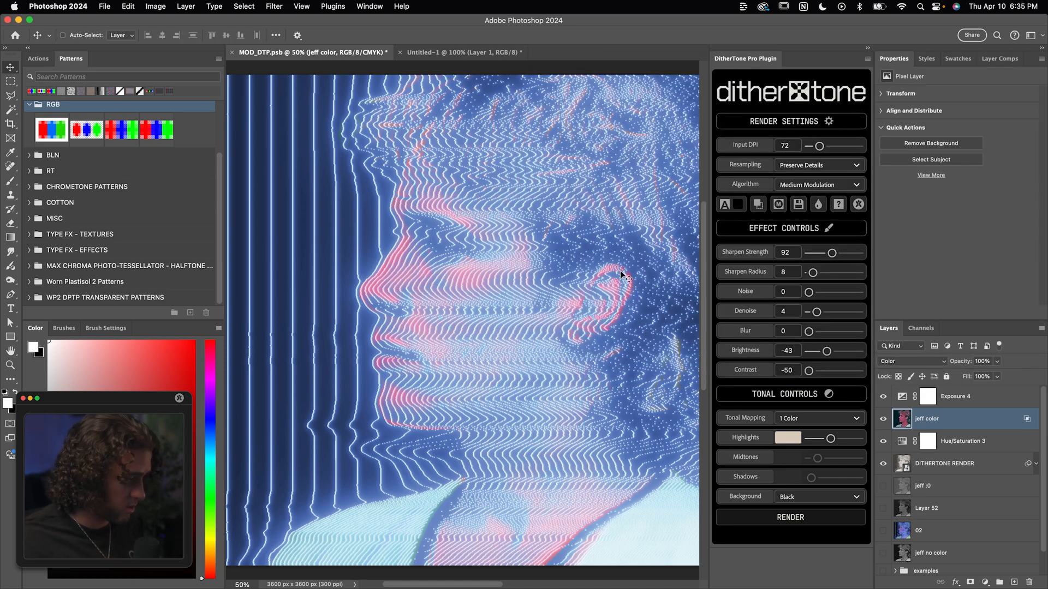
Apply a Motion Blur at Angle −4 and Distance about 68 to the jeff color layer
{"action": "left_click", "coordinate": [274, 6]}
{"action": "mouse_move", "coordinate": [278, 181]}
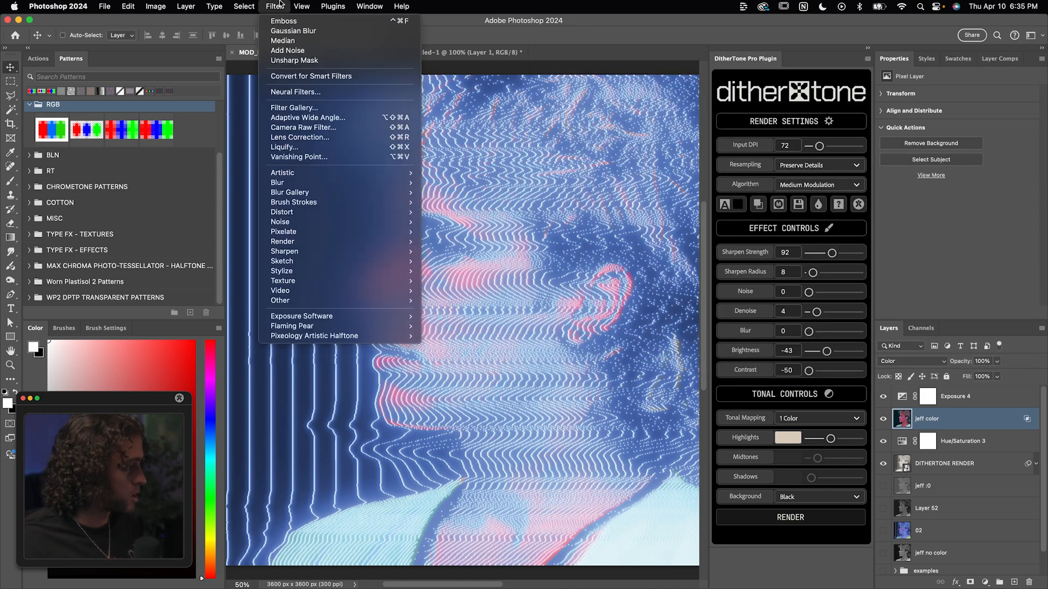
{"action": "left_click", "coordinate": [452, 242]}
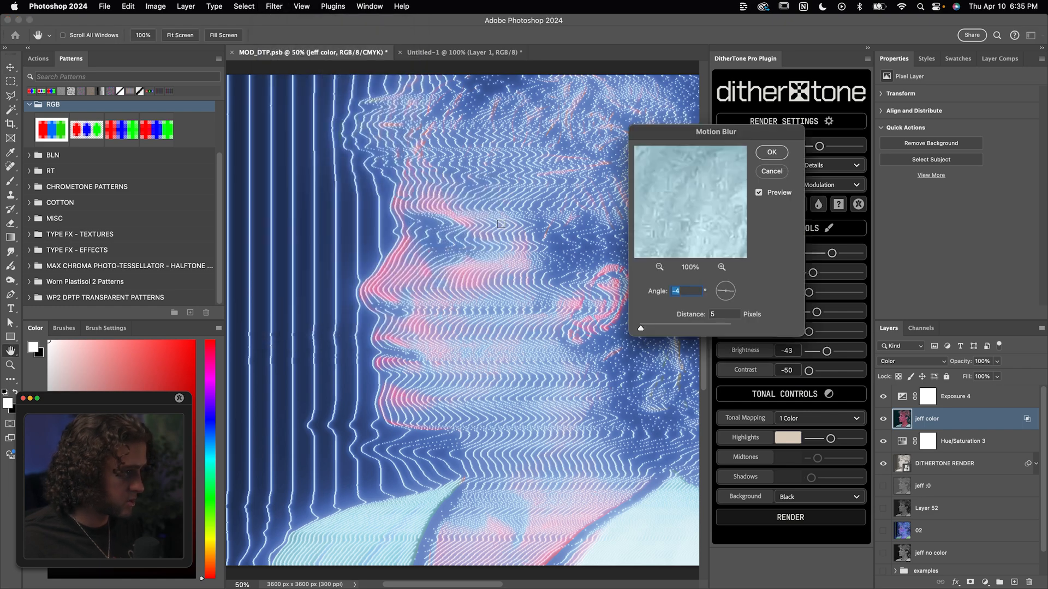
{"action": "left_click_drag", "start_coordinate": [726, 132], "coordinate": [726, 99]}
{"action": "left_click_drag", "start_coordinate": [642, 296], "coordinate": [660, 296]}
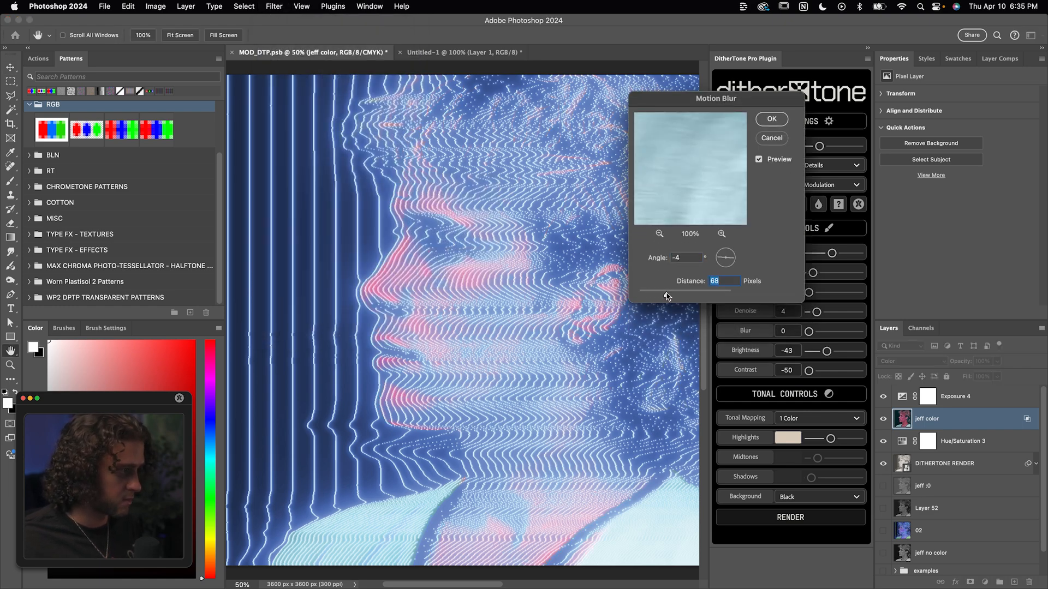
{"action": "key", "text": "Return"}
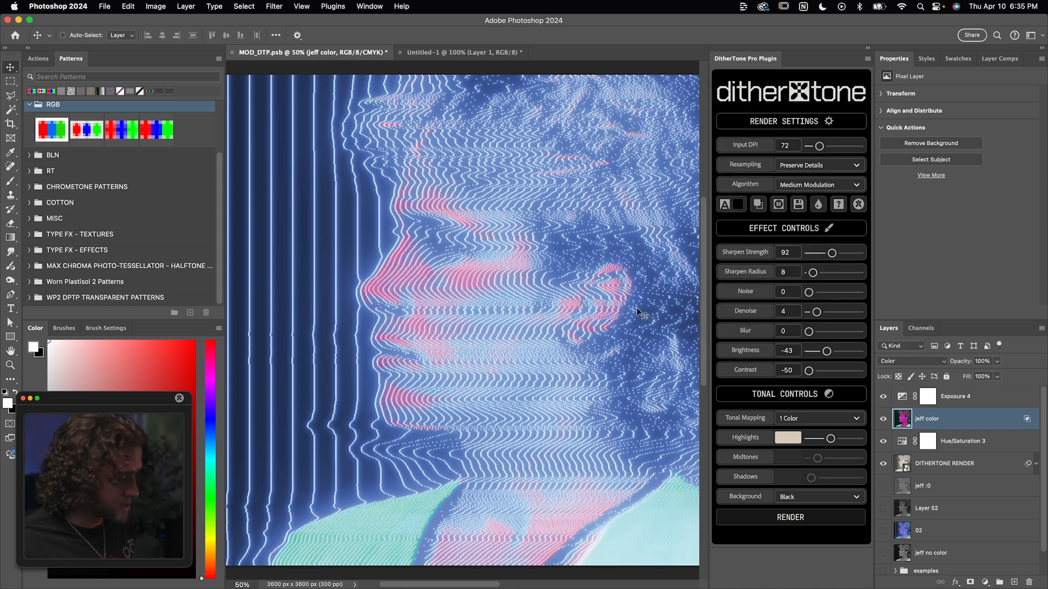
Drag BrokenColor_06.tif from Finder's Broken Color Textures folder onto the portrait
{"action": "key", "text": "super+Tab"}
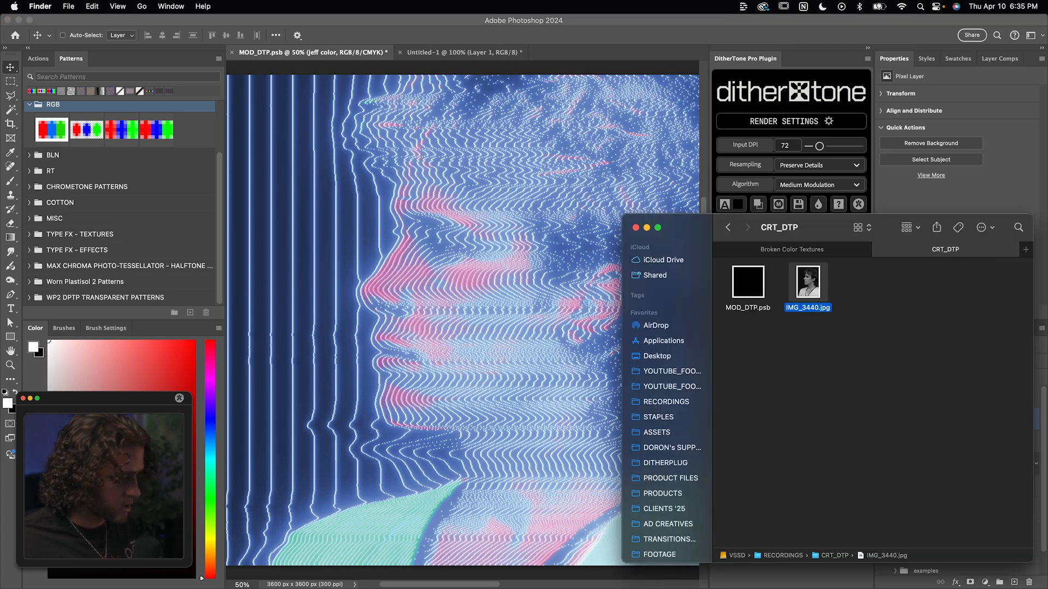
{"action": "left_click", "coordinate": [791, 249]}
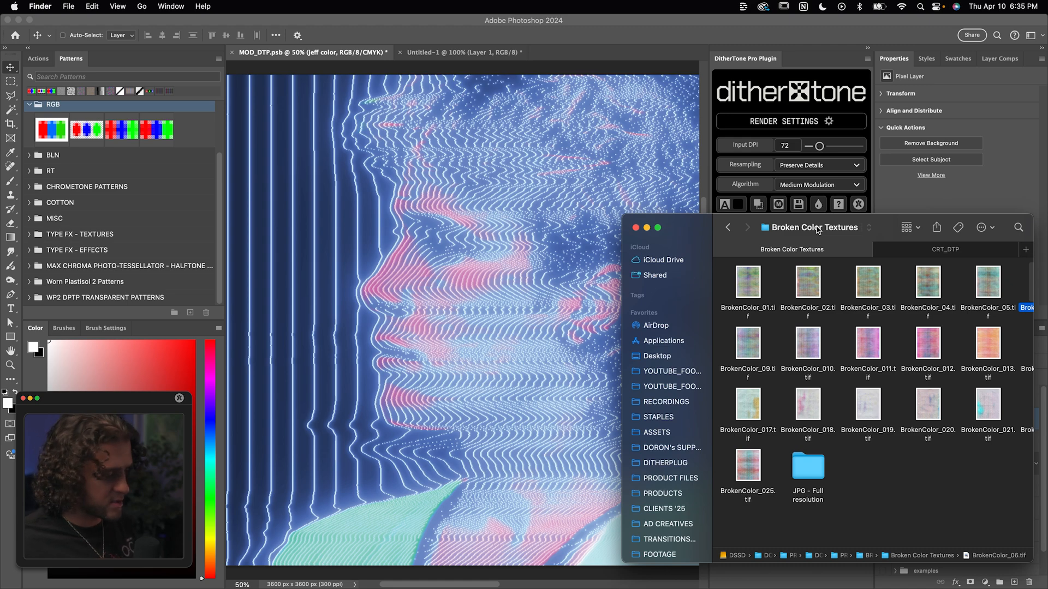
{"action": "left_click_drag", "start_coordinate": [868, 282], "coordinate": [524, 344]}
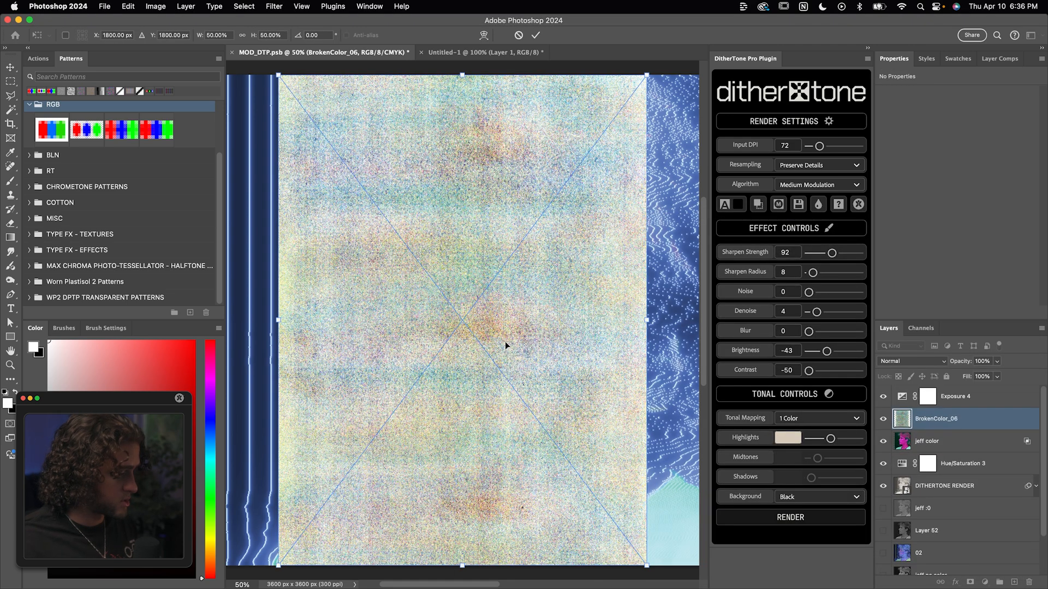
Place the BrokenColor_06 texture and blend it in Linear Light at 41% opacity
{"action": "key", "text": "Return"}
{"action": "left_click", "coordinate": [904, 362]}
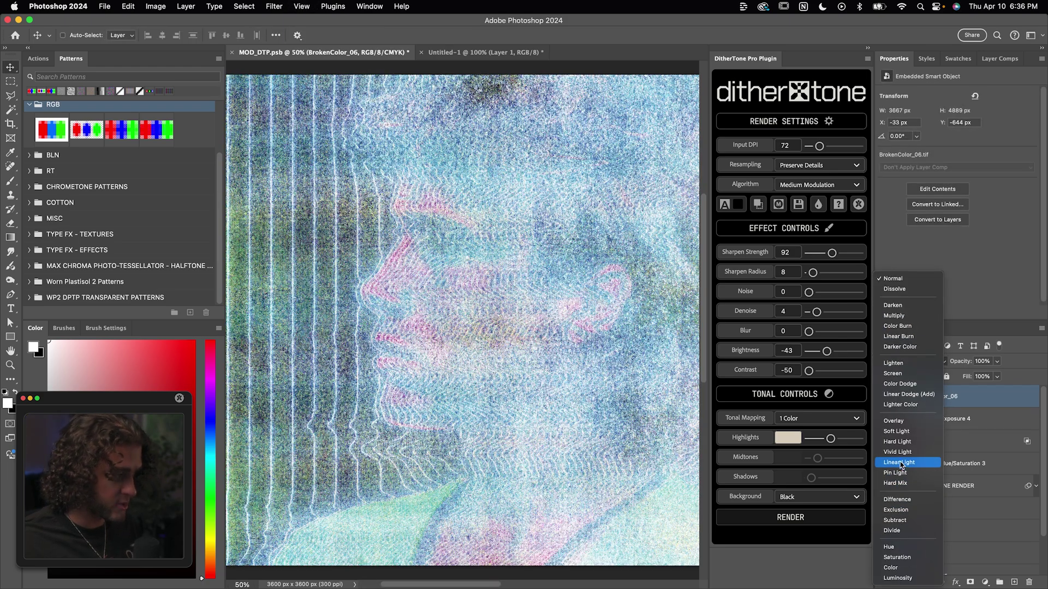
{"action": "left_click", "coordinate": [902, 464]}
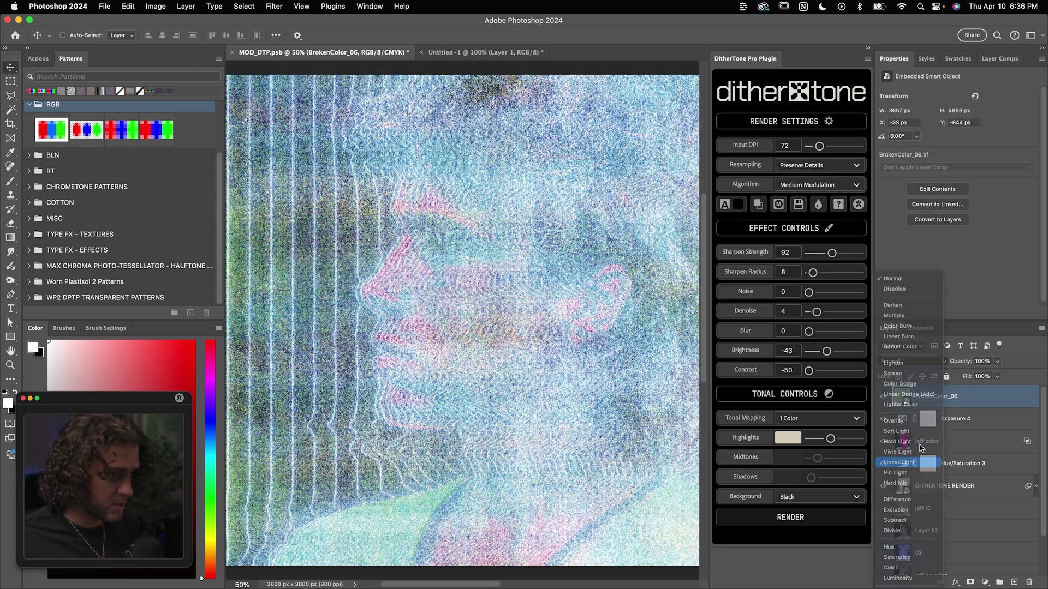
{"action": "left_click", "coordinate": [997, 361]}
{"action": "left_click_drag", "start_coordinate": [1000, 376], "coordinate": [971, 376]}
{"action": "left_click", "coordinate": [524, 364]}
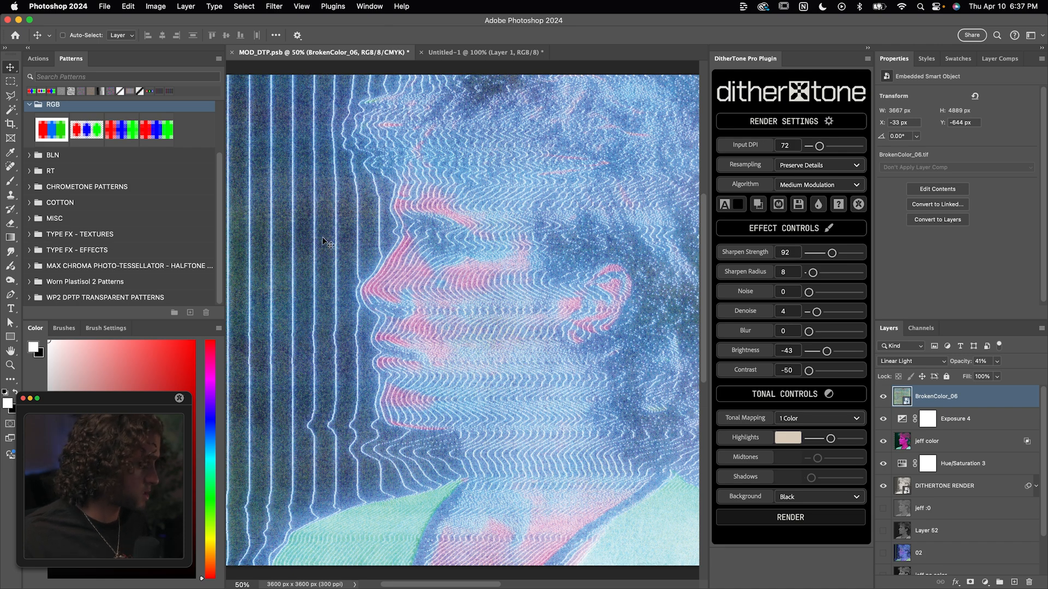
In Blending Options split the Underlying Layer dark slider to 79/157 so the grain fades over shadows
{"action": "double_click", "coordinate": [987, 397]}
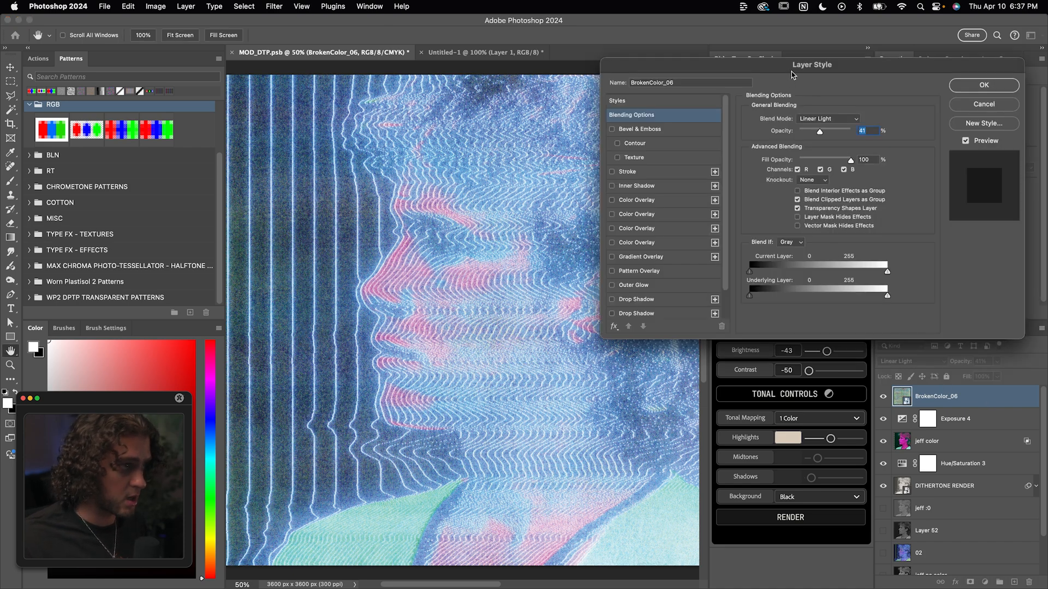
{"action": "mouse_move", "coordinate": [792, 74]}
{"action": "left_mouse_down"}
{"action": "mouse_move", "coordinate": [686, 137]}
{"action": "mouse_move", "coordinate": [684, 123]}
{"action": "left_mouse_up"}
{"action": "left_click_drag", "start_coordinate": [661, 351], "coordinate": [703, 350]}
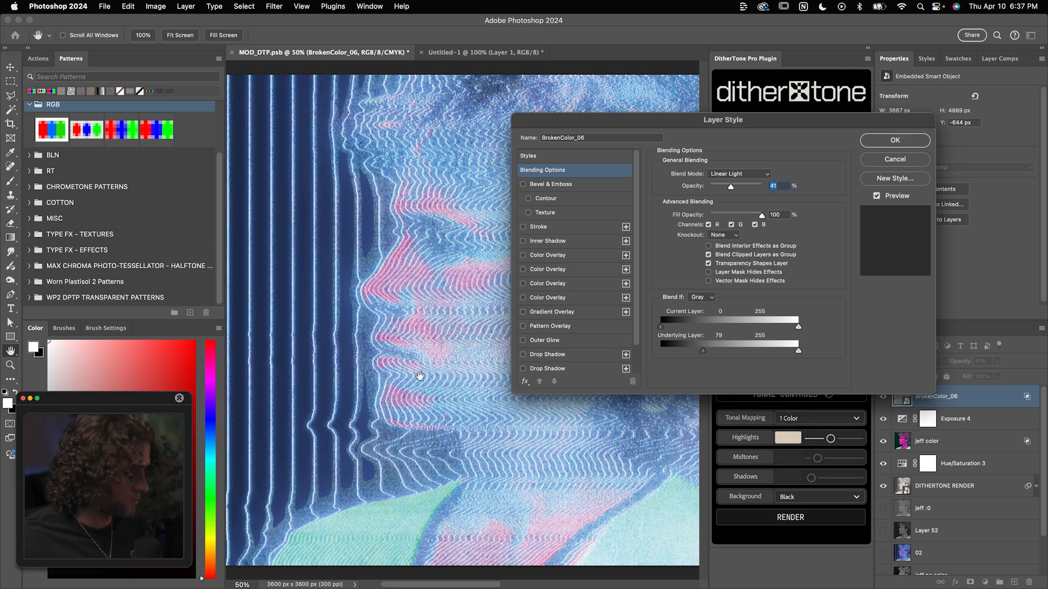
{"action": "key", "text": "alt"}
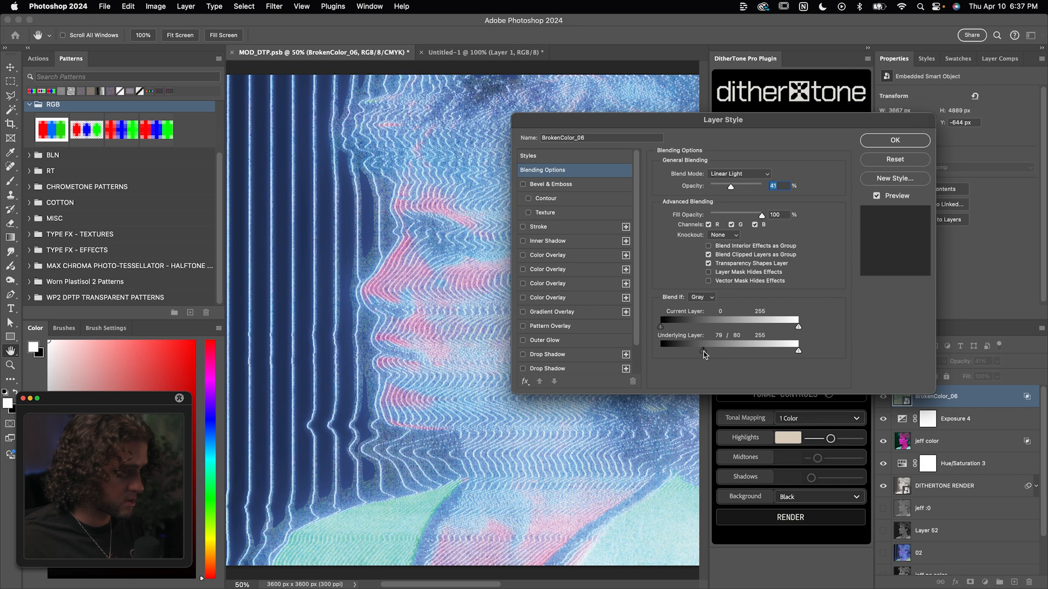
{"action": "mouse_move", "coordinate": [703, 351]}
{"action": "left_mouse_down"}
{"action": "mouse_move", "coordinate": [767, 353]}
{"action": "mouse_move", "coordinate": [757, 353]}
{"action": "left_mouse_up"}
{"action": "key", "text": "Return"}
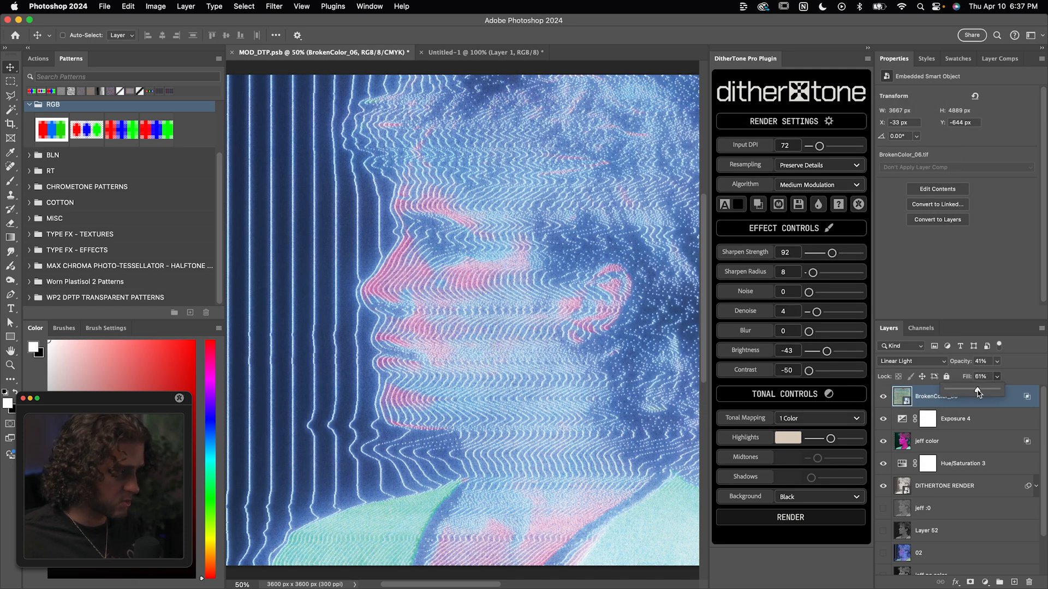
Add a Hue/Saturation adjustment to the texture with Hue shifted to -82
{"action": "key", "text": "super+u"}
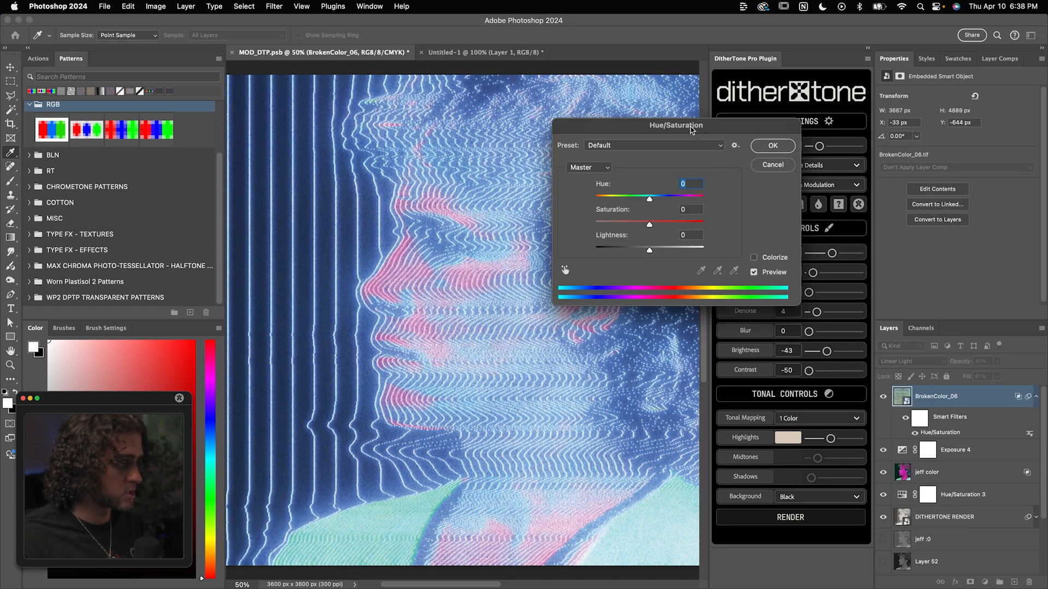
{"action": "left_click_drag", "start_coordinate": [692, 129], "coordinate": [721, 182]}
{"action": "left_click_drag", "start_coordinate": [678, 251], "coordinate": [642, 252]}
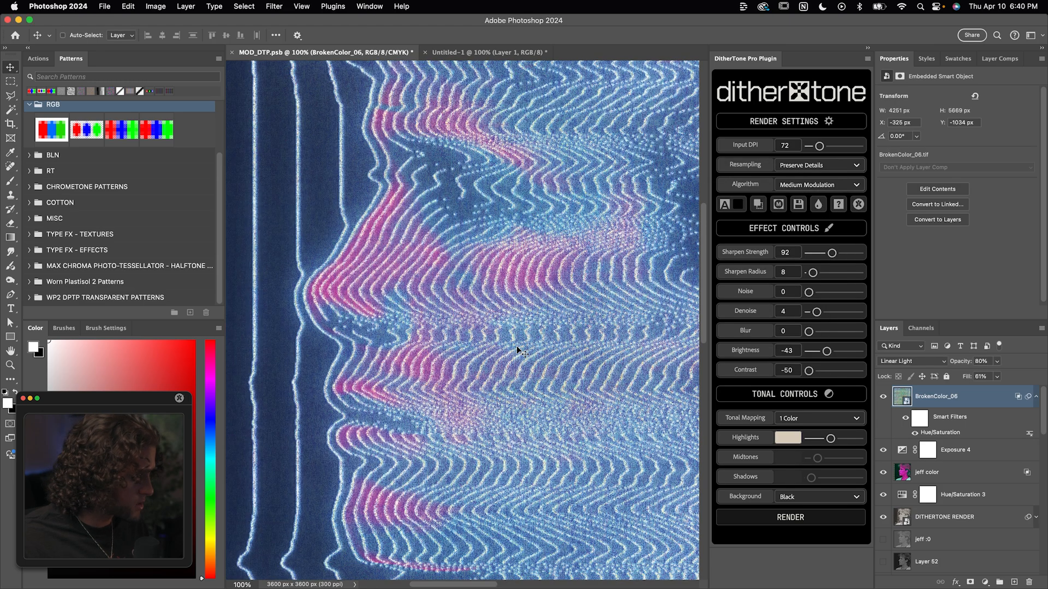
{"action": "scroll", "coordinate": [517, 345], "scroll_direction": "down", "scroll_amount": 3}
{"action": "scroll", "coordinate": [573, 368], "scroll_direction": "up", "scroll_amount": 4}
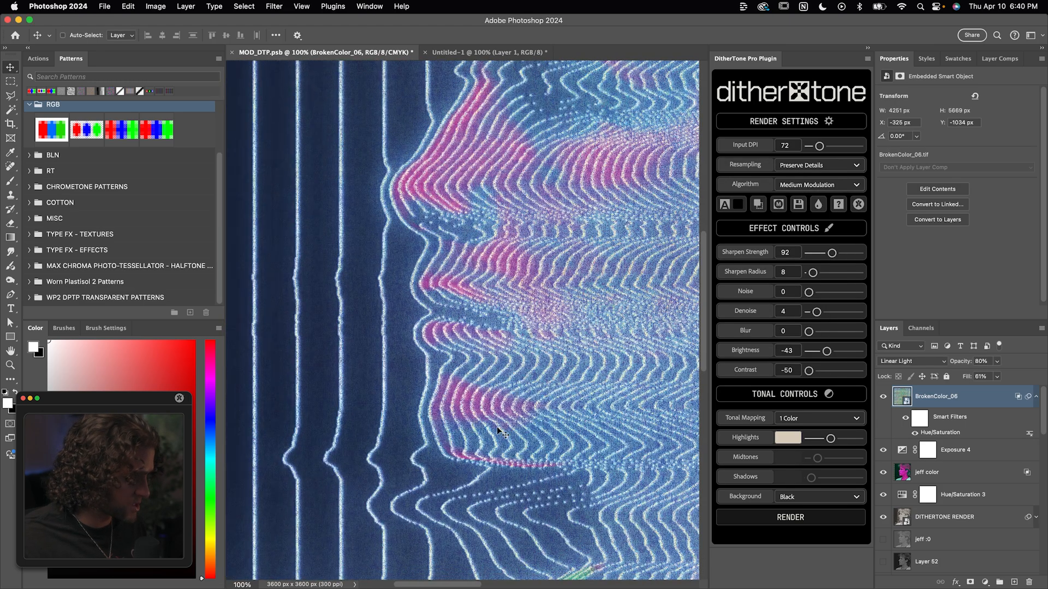
{"action": "scroll", "coordinate": [497, 426], "scroll_direction": "up", "scroll_amount": 4}
Review the whole image and stamp a merged copy of the visible layers as Layer 53
{"action": "key", "text": "super+minus"}
{"action": "key", "text": "super+minus"}
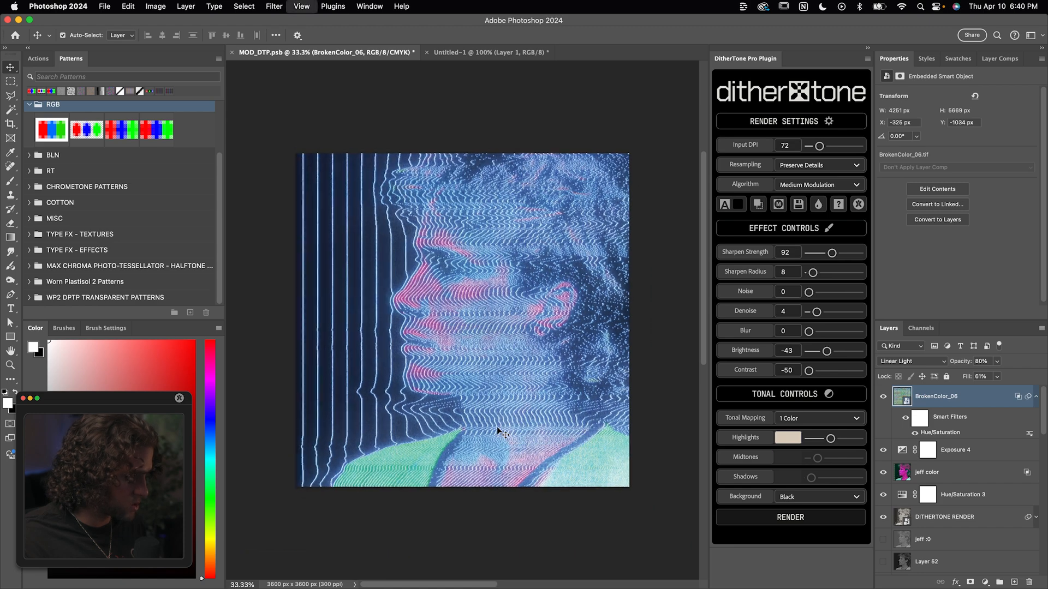
{"action": "key", "text": "super+plus"}
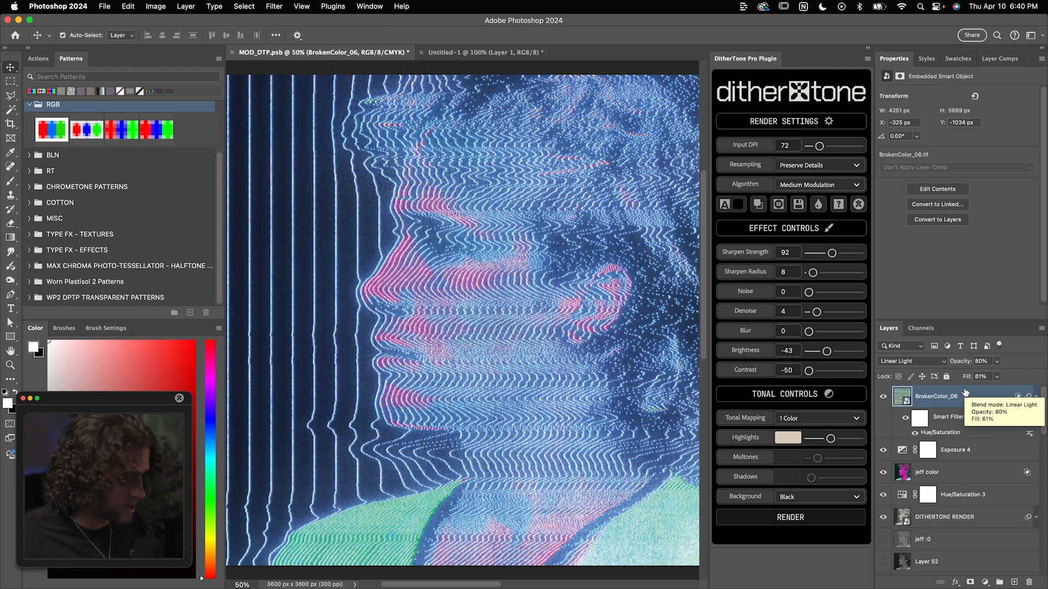
{"action": "key", "text": "super+shift+alt+n"}
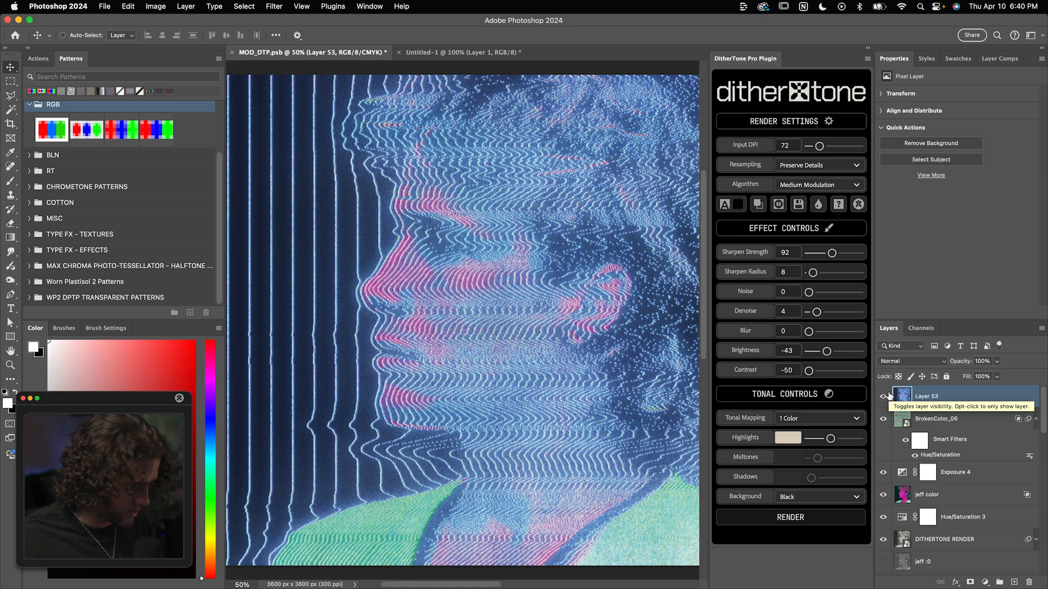
Exclude the blue channel in Layer 53's Blending Options for a colour-fringe aberration
{"action": "double_click", "coordinate": [962, 400]}
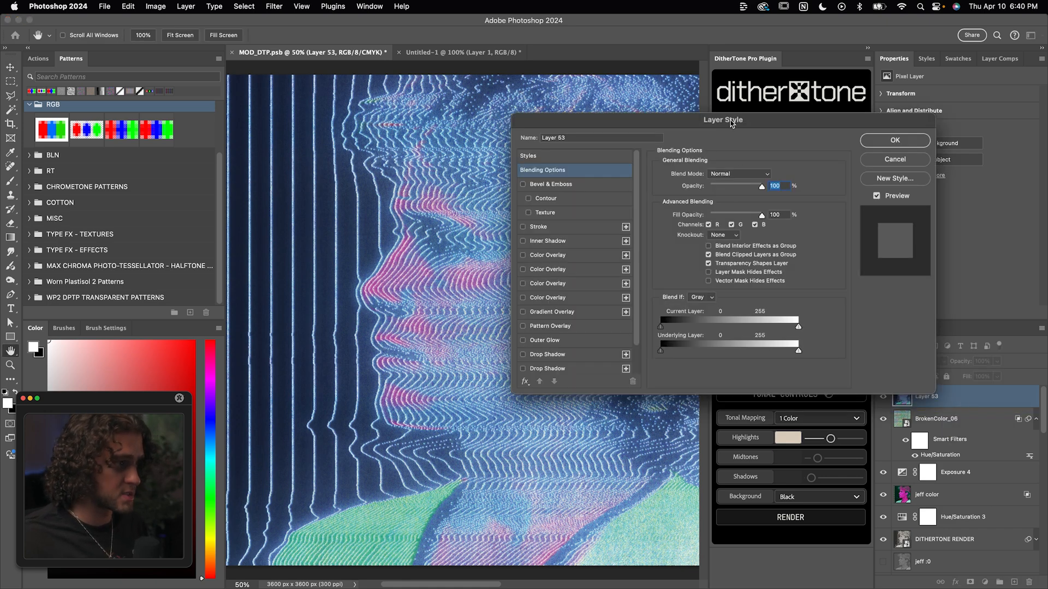
{"action": "left_click_drag", "start_coordinate": [732, 123], "coordinate": [738, 101]}
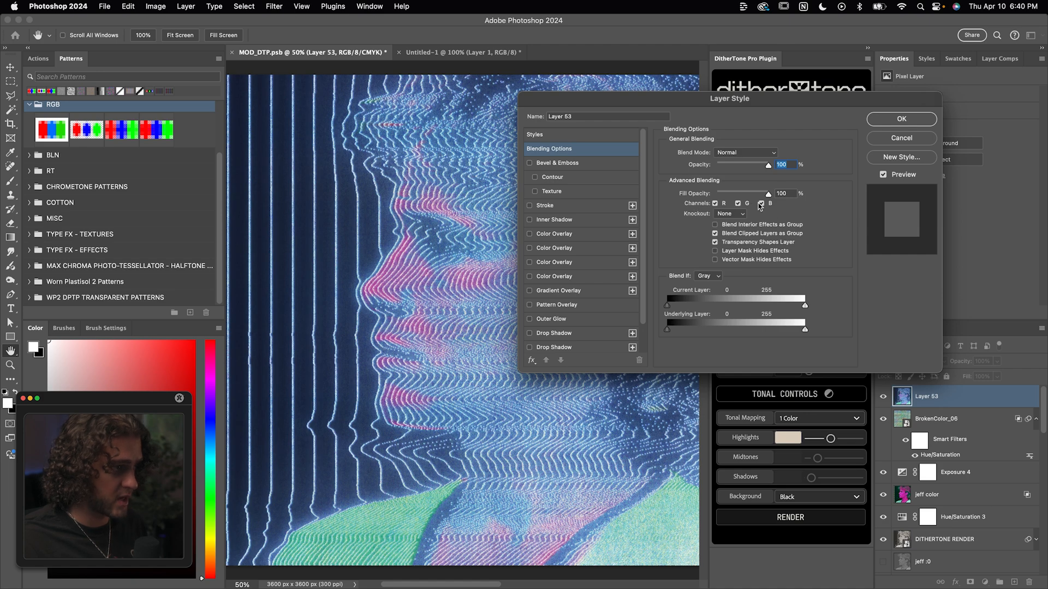
{"action": "left_click", "coordinate": [759, 203]}
{"action": "left_click", "coordinate": [901, 119]}
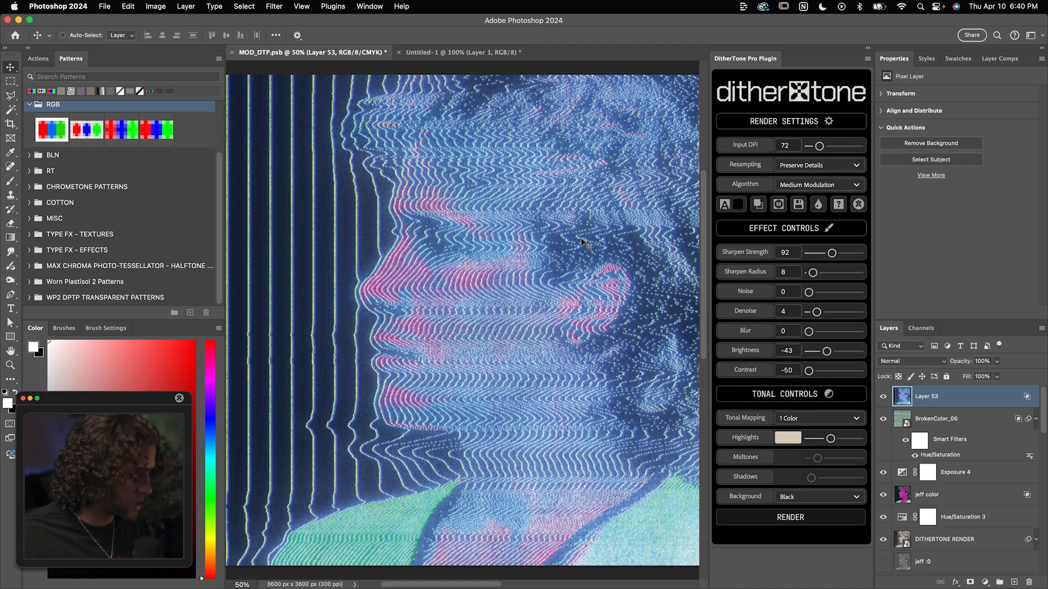
{"action": "scroll", "coordinate": [581, 238], "scroll_direction": "up", "scroll_amount": 4}
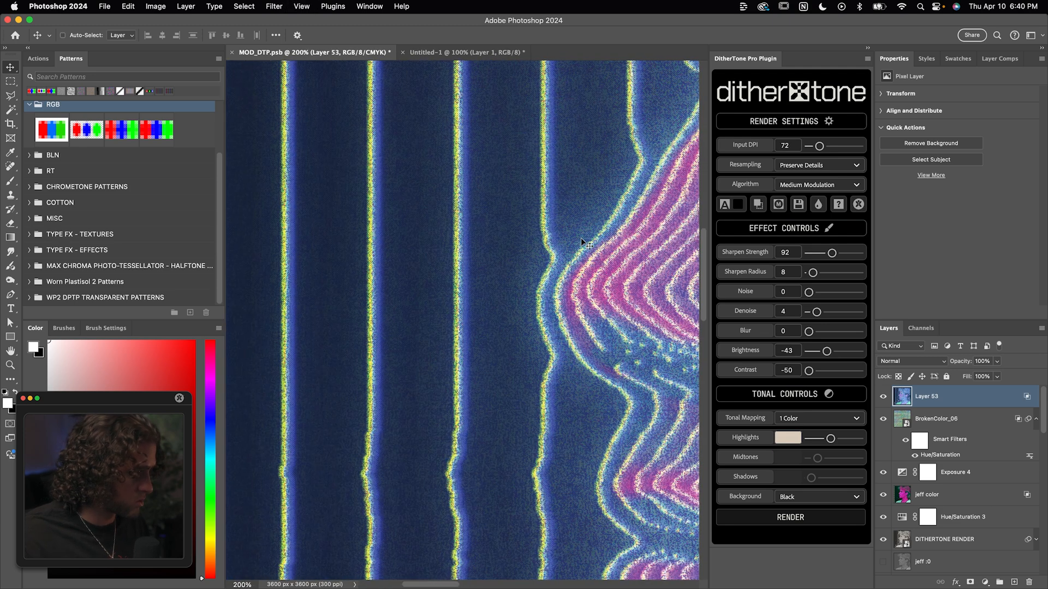
{"action": "scroll", "coordinate": [581, 238], "scroll_direction": "down", "scroll_amount": 5}
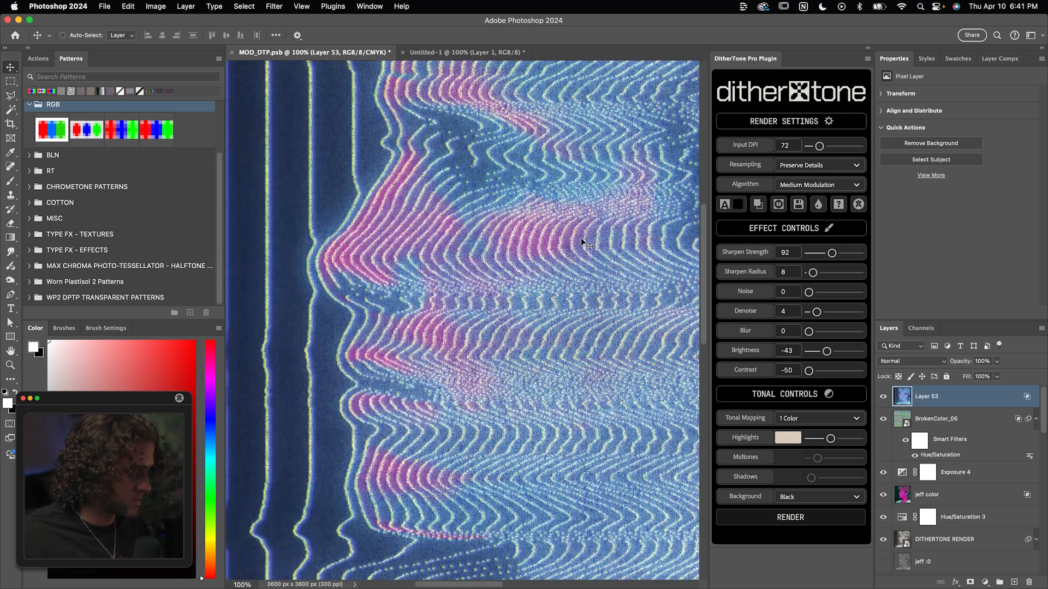
{"action": "scroll", "coordinate": [581, 238], "scroll_direction": "down", "scroll_amount": 4}
{"action": "scroll", "coordinate": [581, 237], "scroll_direction": "down", "scroll_amount": 1}
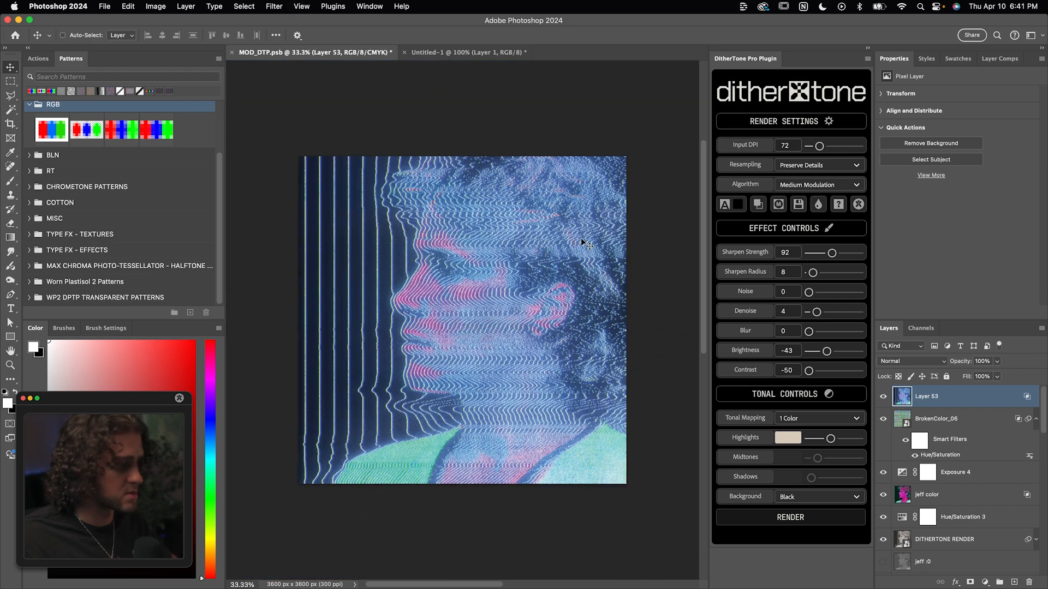
{"action": "scroll", "coordinate": [530, 299], "scroll_direction": "up", "scroll_amount": 2}
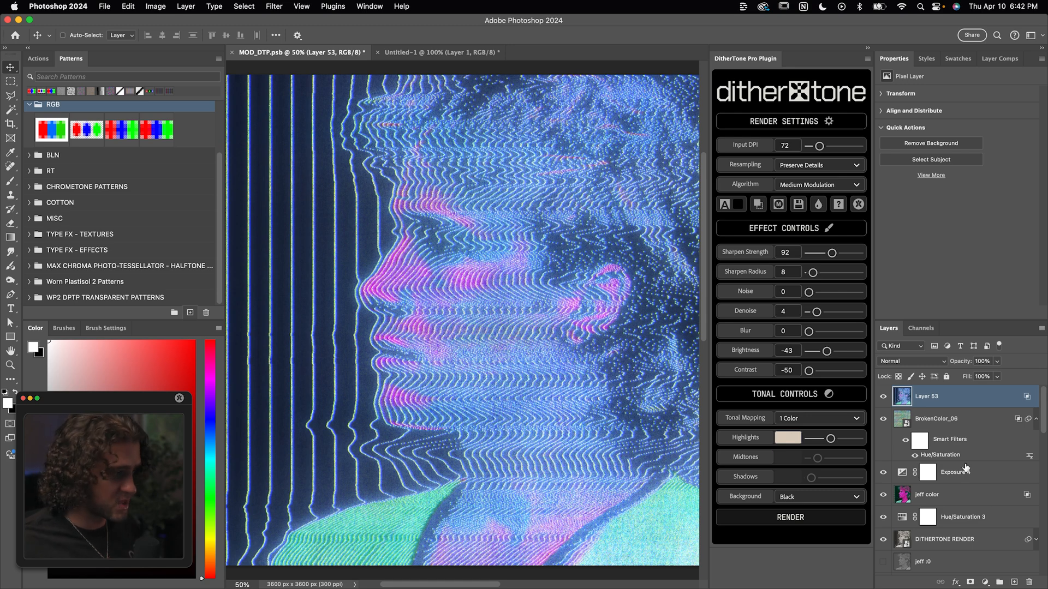
Add the RGB stripe pattern as Pattern Fill 6 blended in Soft Light
{"action": "left_click", "coordinate": [1016, 582]}
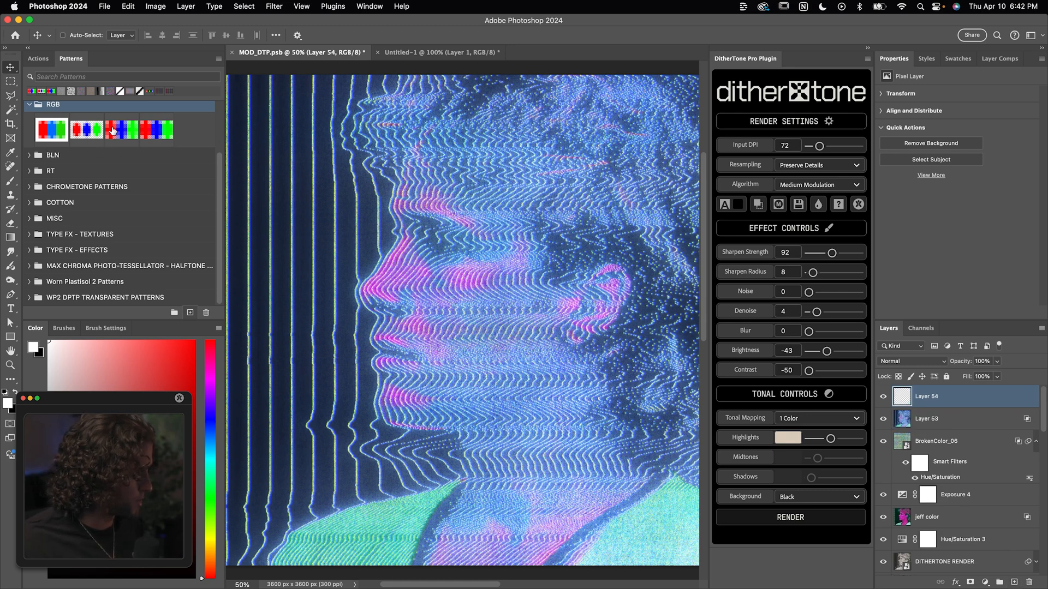
{"action": "left_click_drag", "start_coordinate": [141, 129], "coordinate": [329, 213]}
{"action": "left_click", "coordinate": [896, 365]}
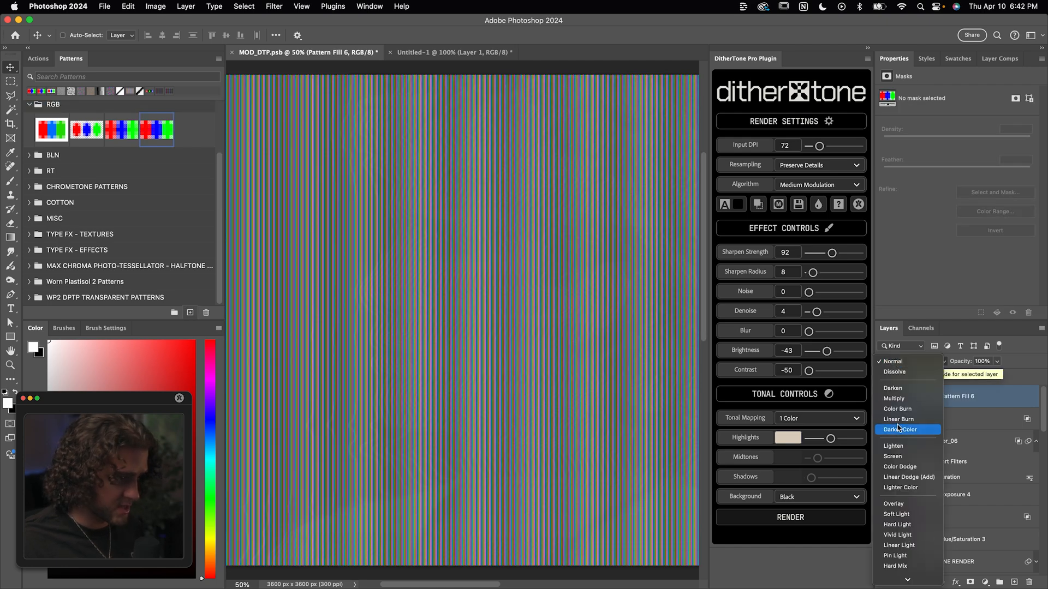
{"action": "left_click", "coordinate": [900, 509]}
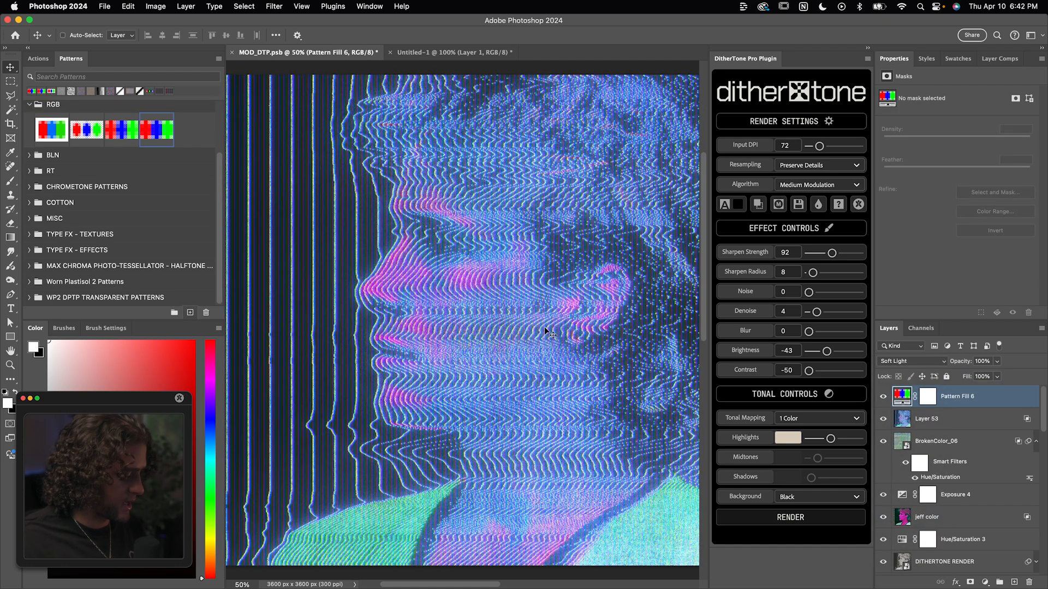
Lower the pattern opacity to about 80% and stamp a merged copy as Layer 54
{"action": "key", "text": "8"}
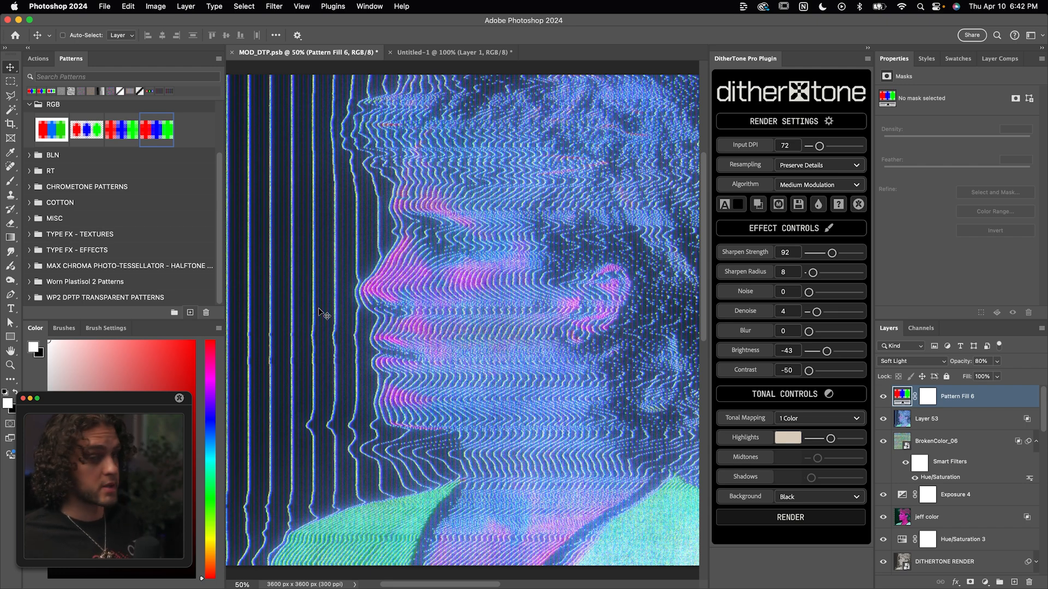
{"action": "key", "text": "6"}
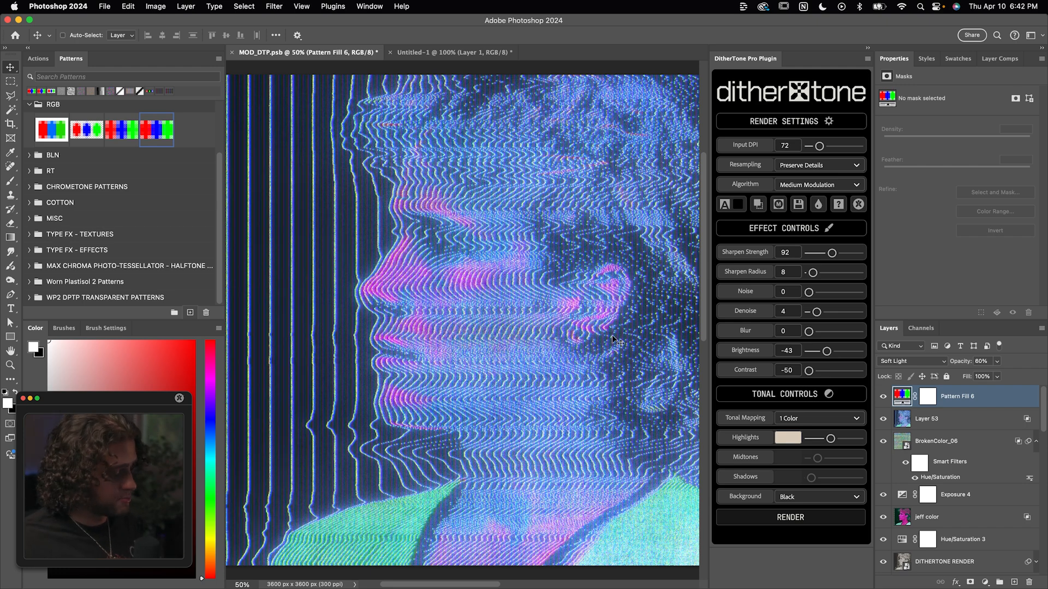
{"action": "key", "text": "ctrl+alt+shift+e"}
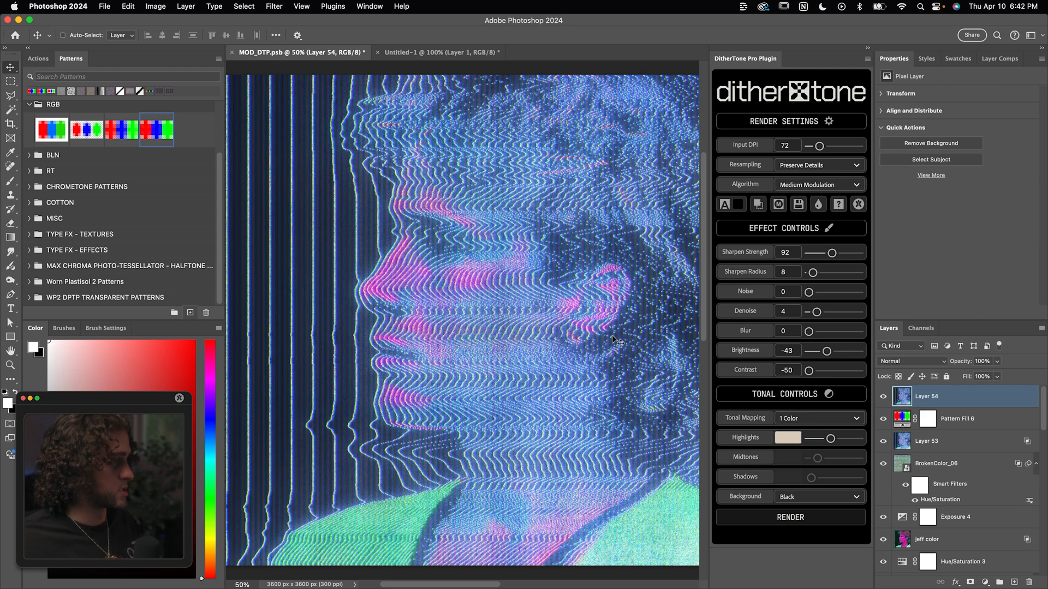
{"action": "scroll", "coordinate": [612, 335], "scroll_direction": "down", "scroll_amount": 1}
{"action": "scroll", "coordinate": [611, 336], "scroll_direction": "up", "scroll_amount": 2}
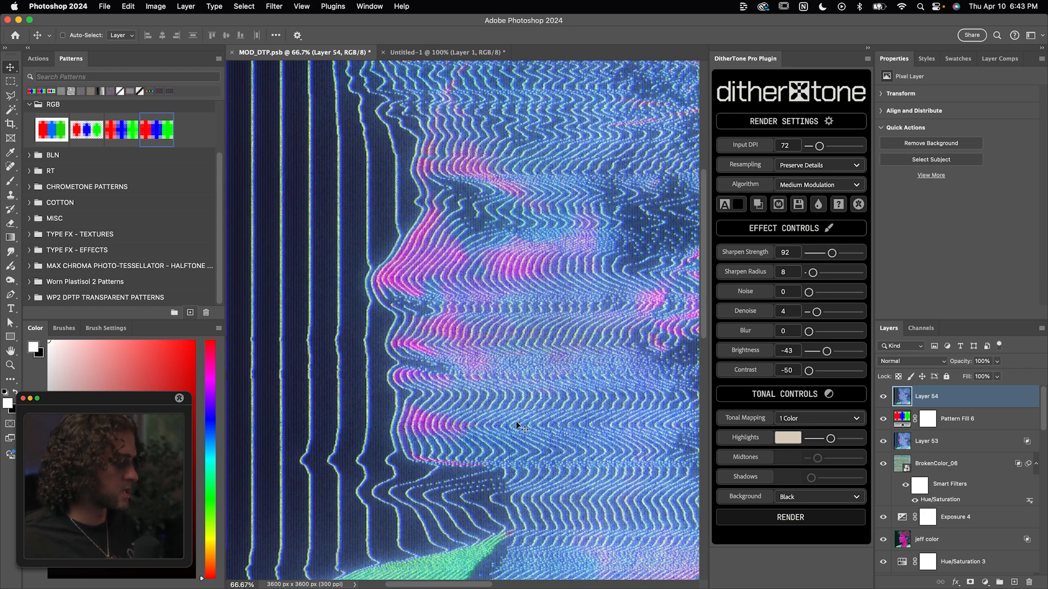
{"action": "mouse_move", "coordinate": [517, 421]}
{"action": "left_mouse_down"}
{"action": "mouse_move", "coordinate": [479, 346]}
{"action": "mouse_move", "coordinate": [543, 473]}
{"action": "left_mouse_up"}
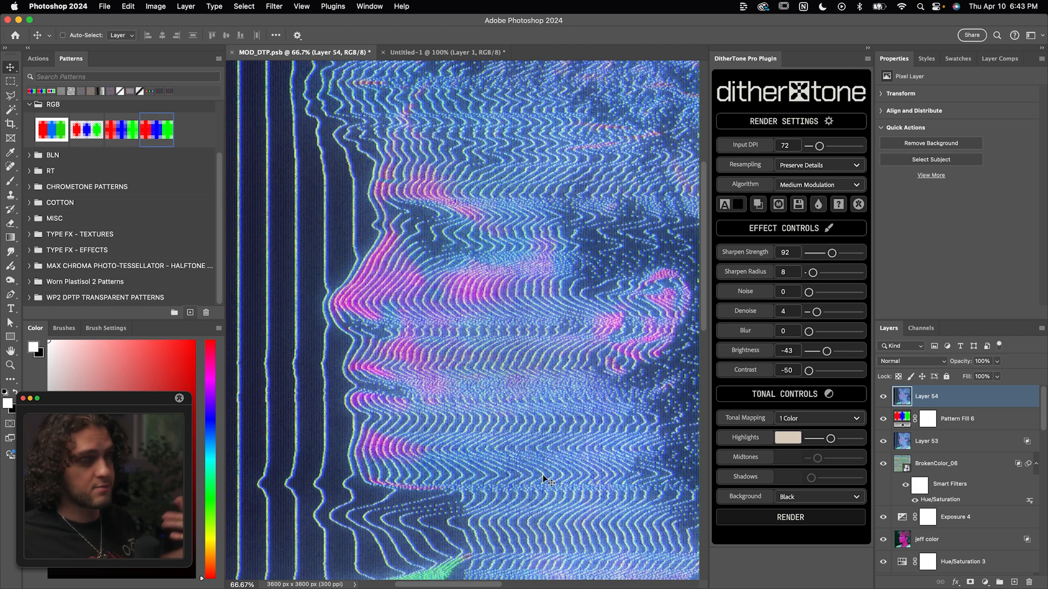
{"action": "key", "text": "super+minus"}
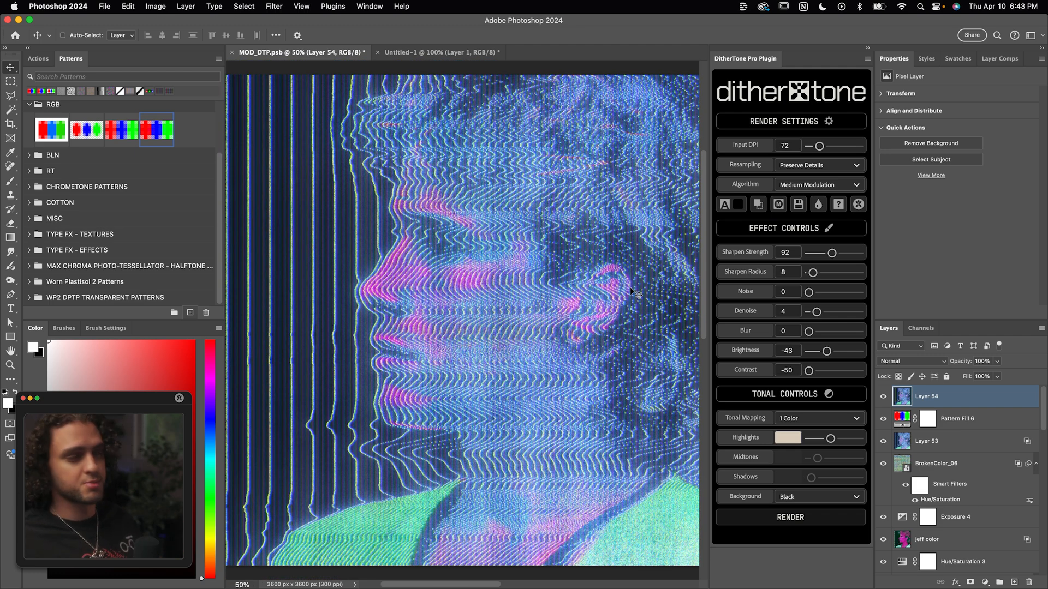